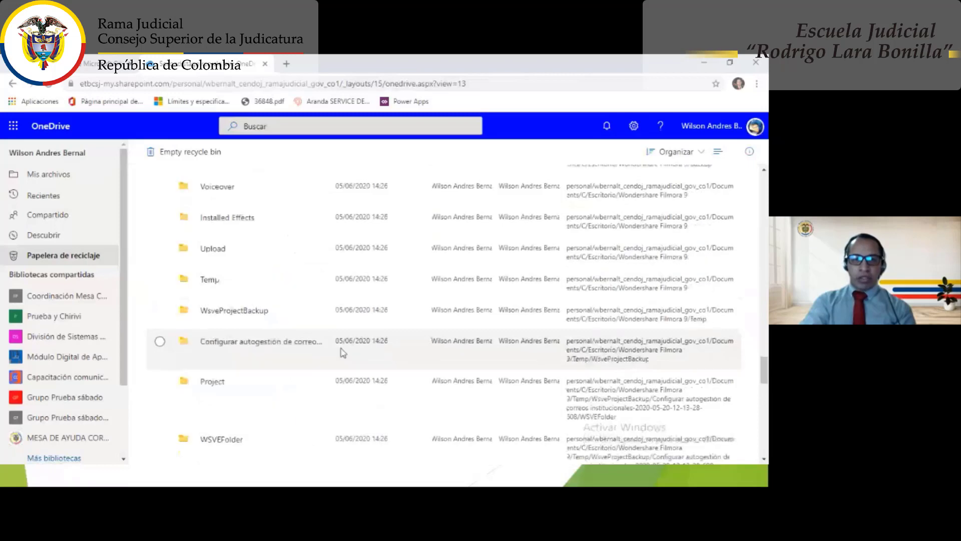
- Restore 'Informe Correo Electronico' from the second-stage recycle bin and go back to My files
scroll(344, 354, up, 5)
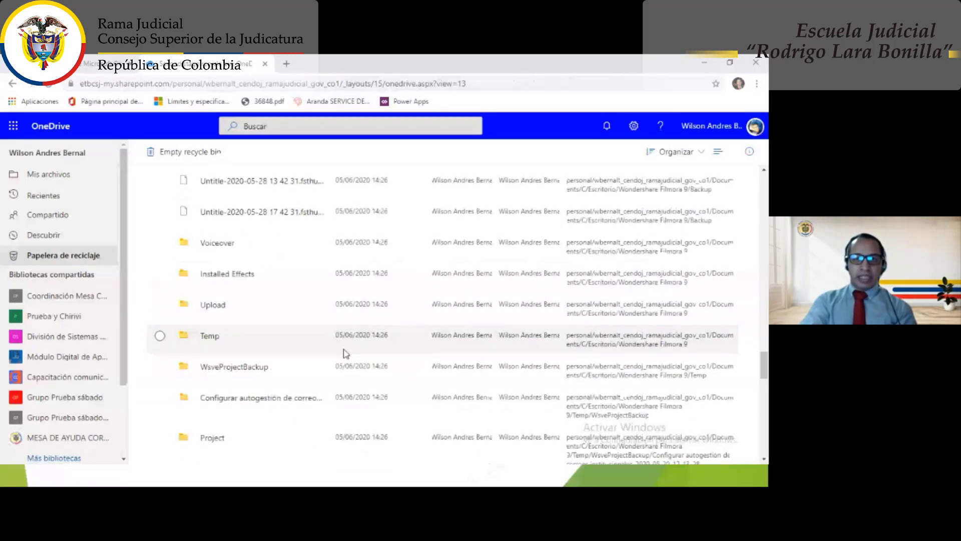
scroll(344, 354, up, 10)
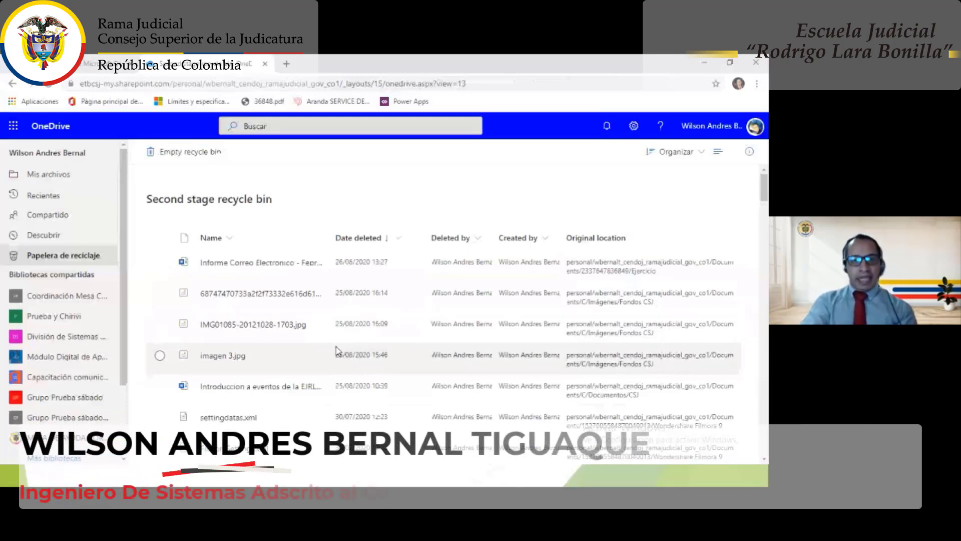
scroll(323, 289, down, 3)
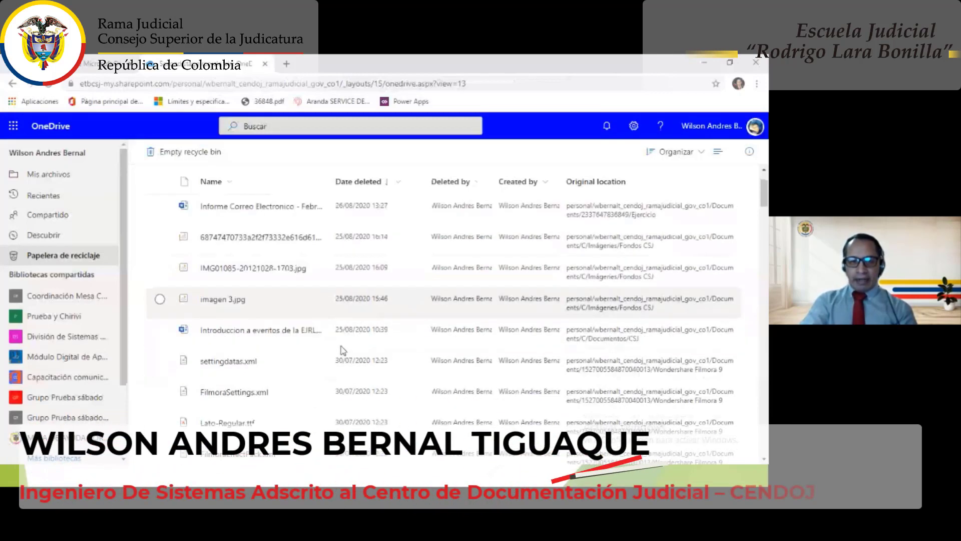
scroll(310, 346, up, 3)
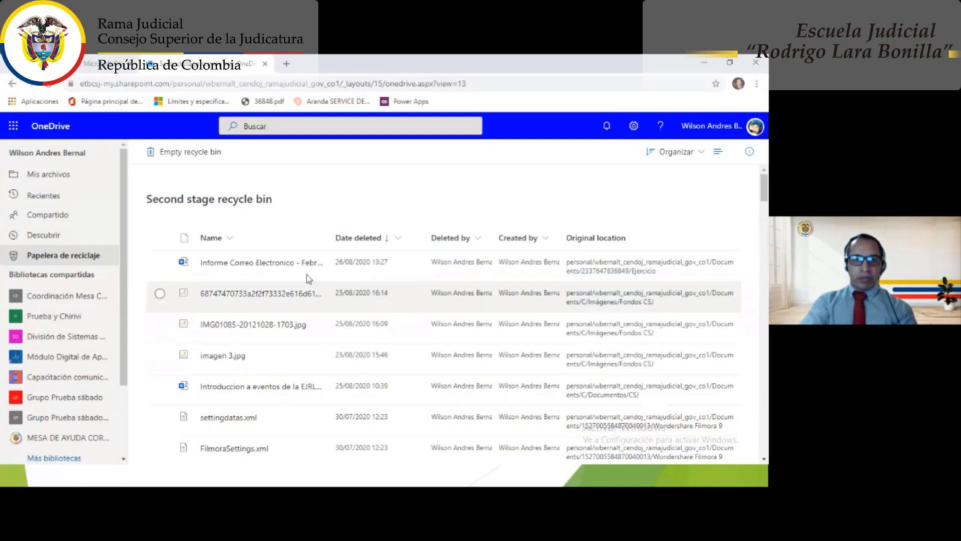
click(160, 262)
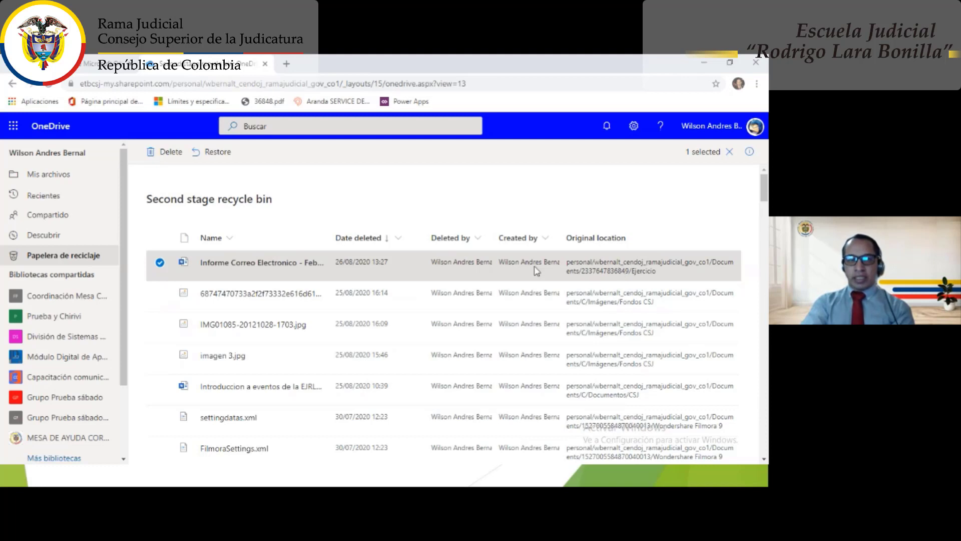
click(214, 155)
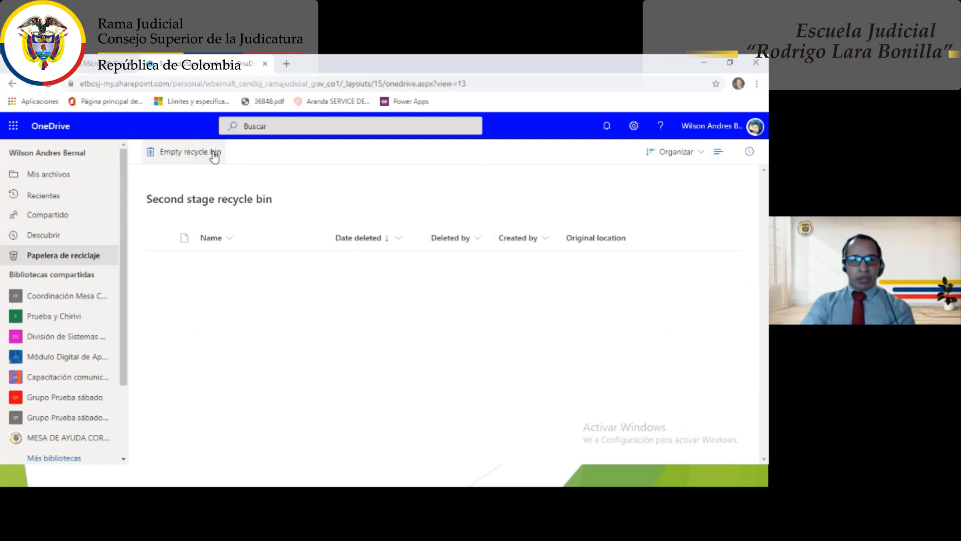
click(76, 267)
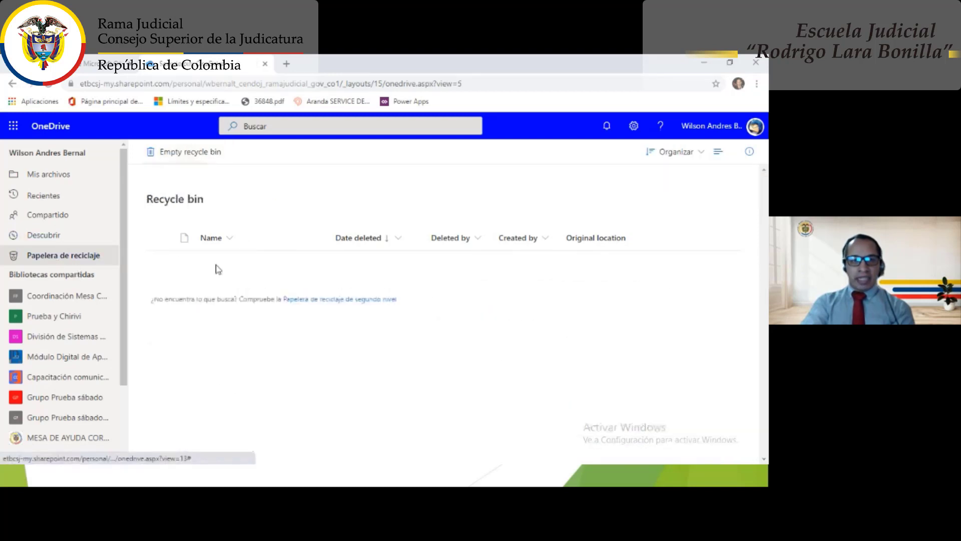
click(45, 173)
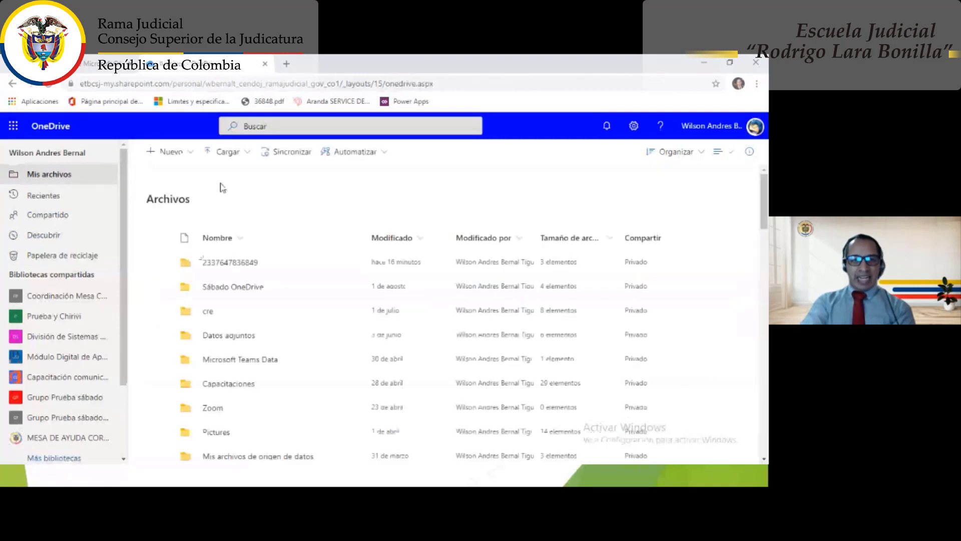
- Open the numbered folder's Ejercicio subfolder and reload it to confirm the restored report is there
click(237, 262)
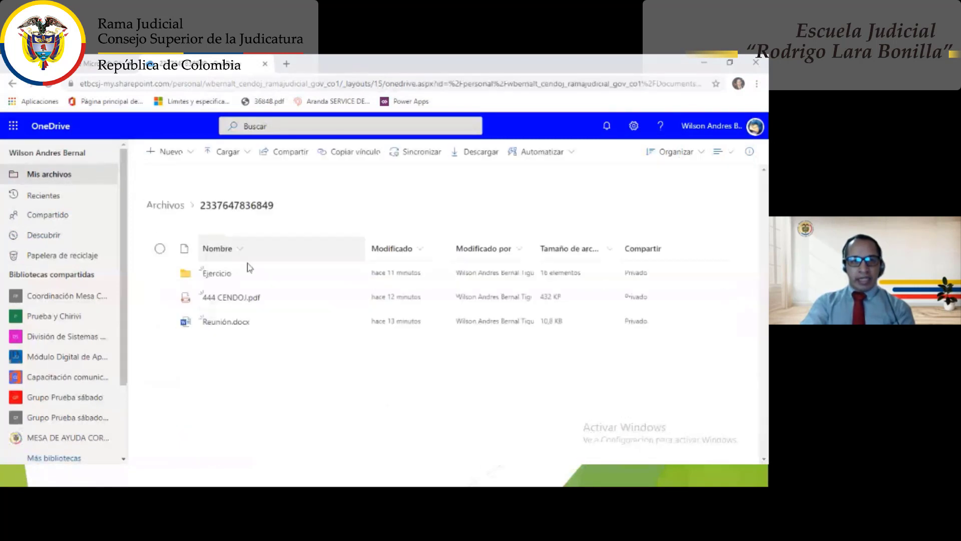
click(220, 278)
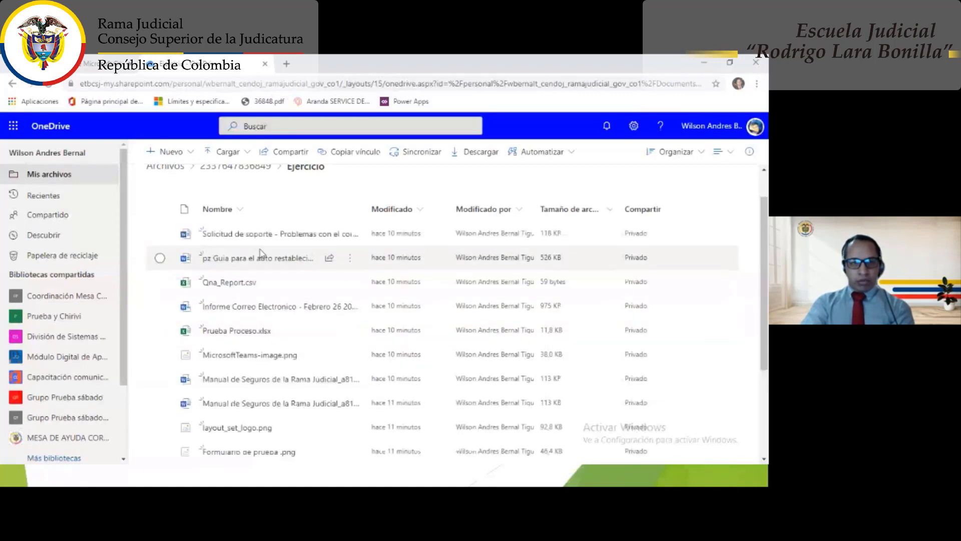
scroll(261, 275, down, 3)
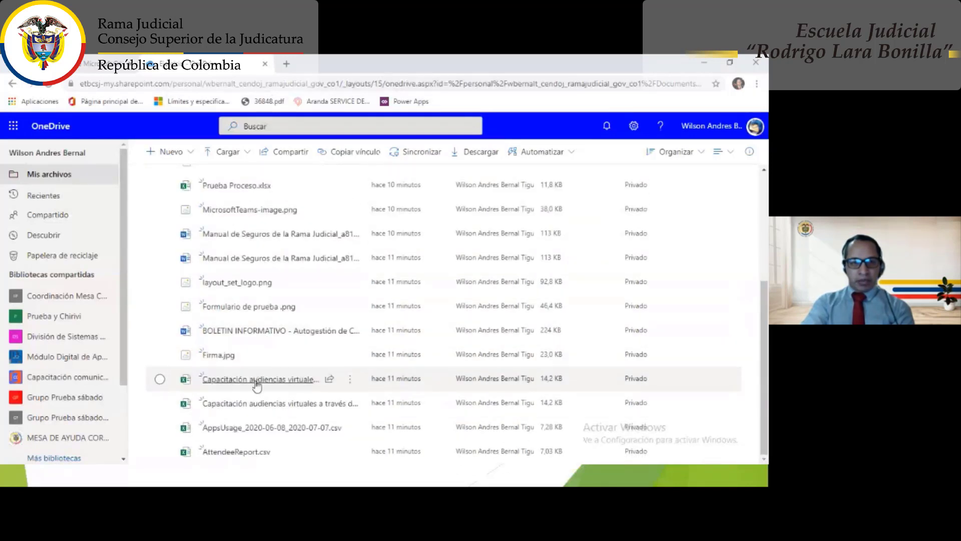
scroll(257, 386, up, 3)
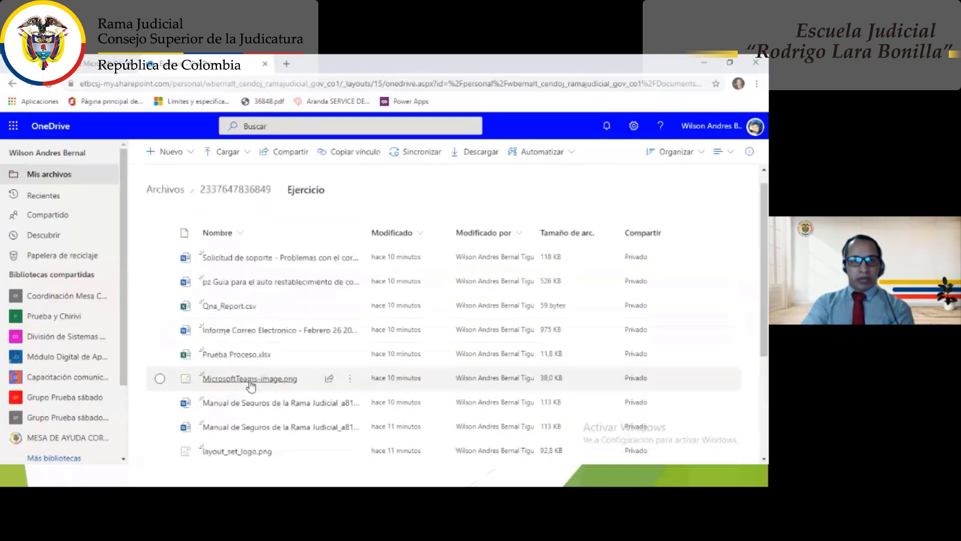
click(48, 85)
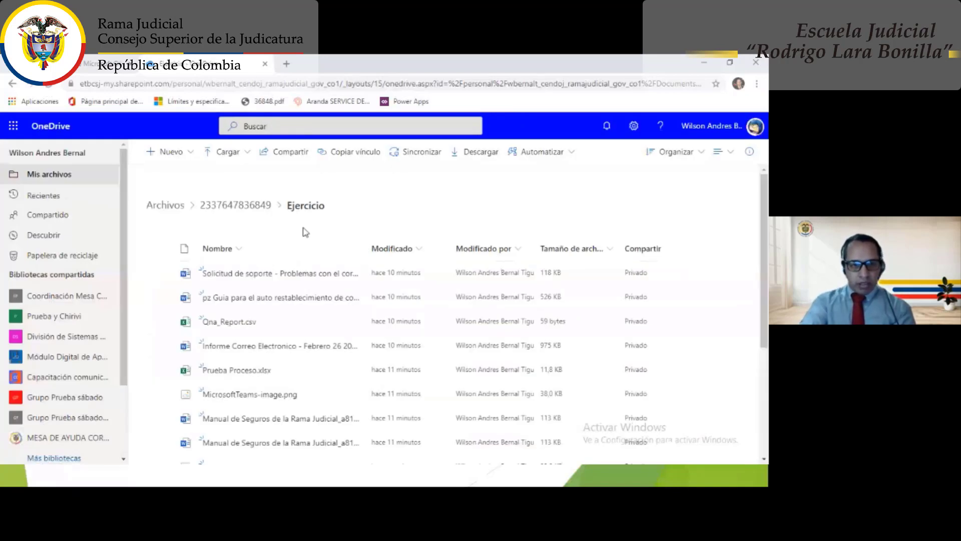
- Return to the numbered parent folder listing Ejercicio, 444 CENDOJ.pdf and Reunión.docx
mouse_move(251, 355)
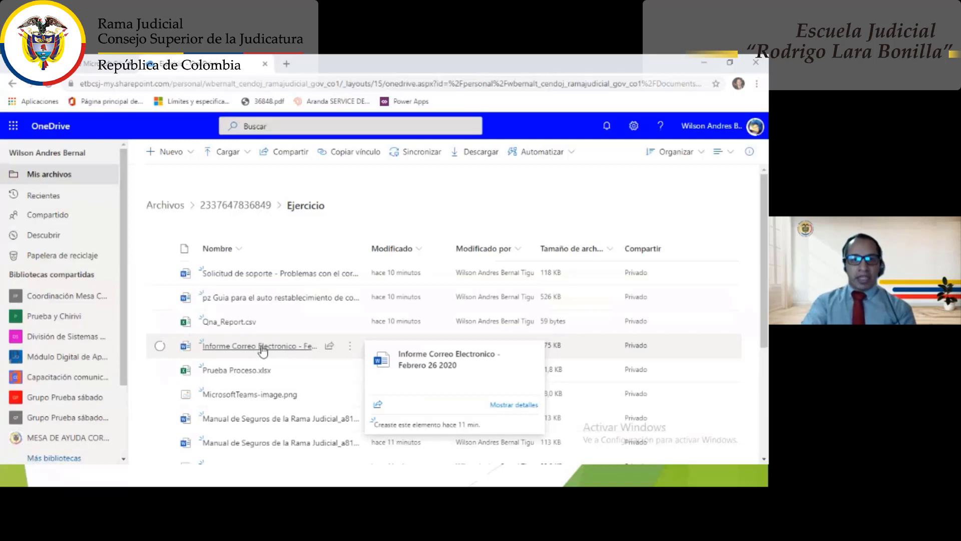
mouse_move(260, 322)
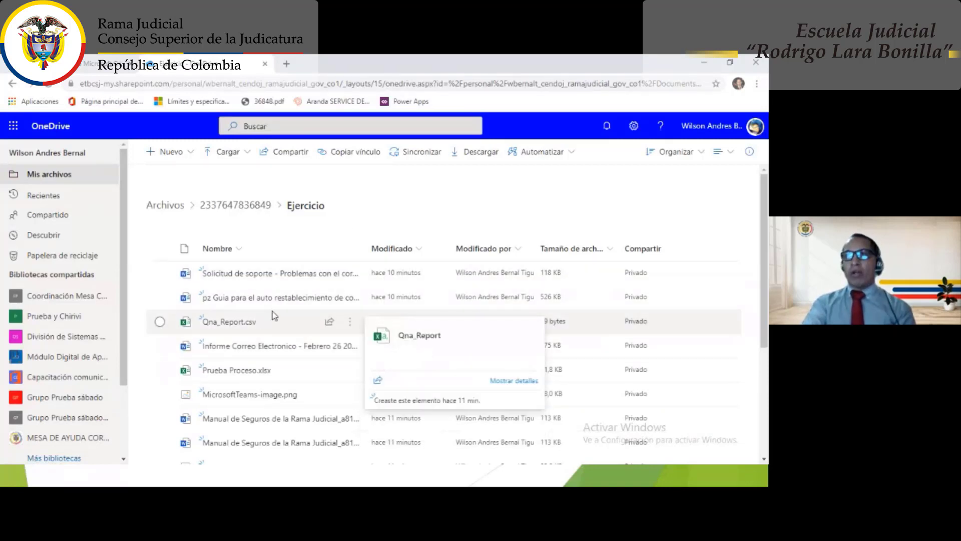
mouse_move(278, 308)
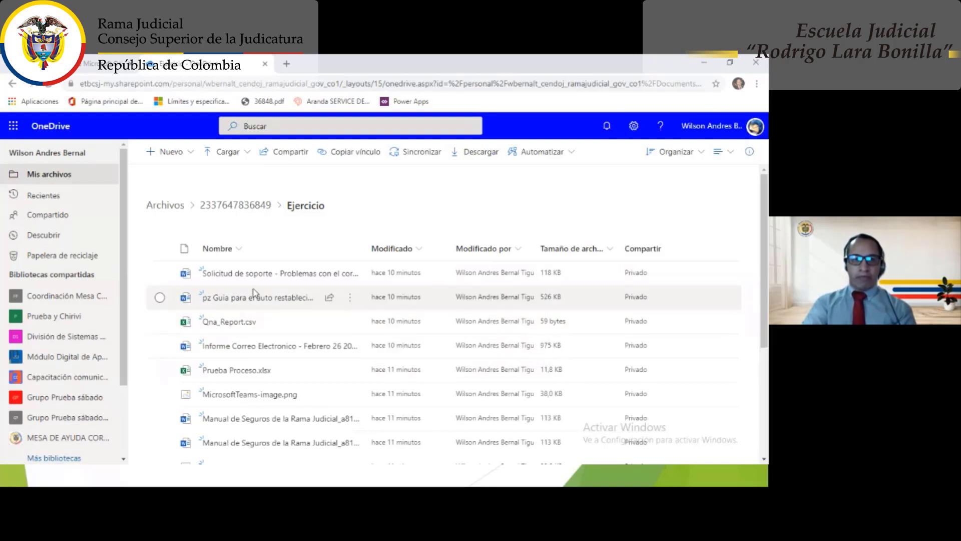
click(245, 211)
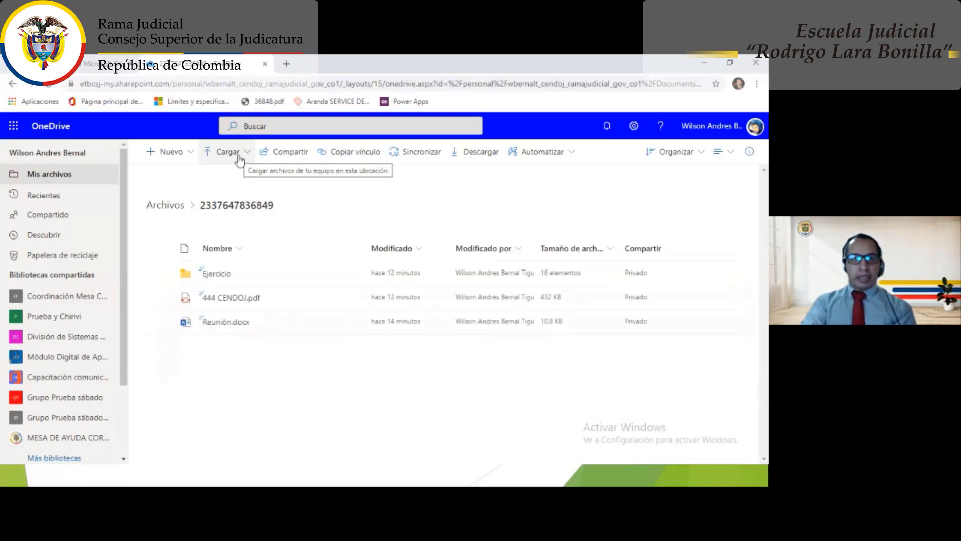
click(188, 157)
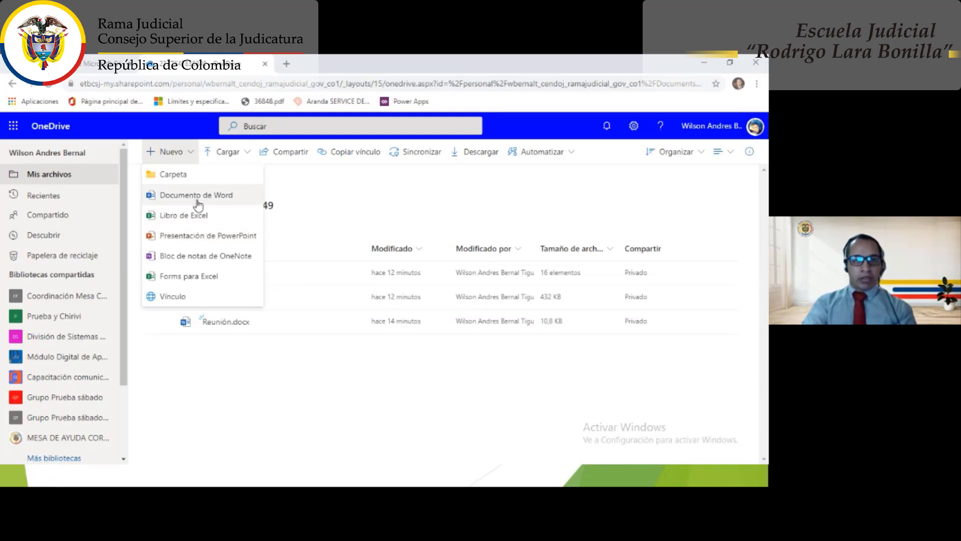
click(312, 202)
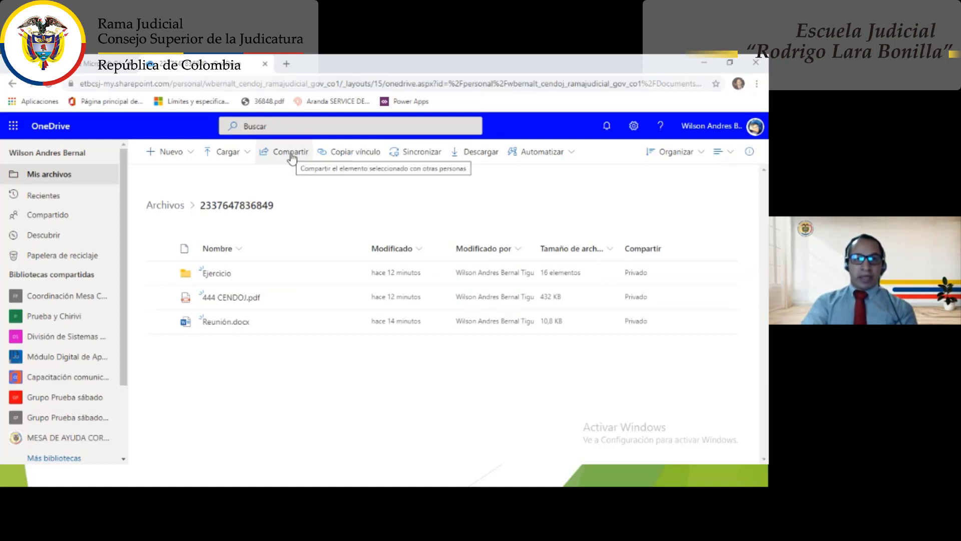
click(176, 212)
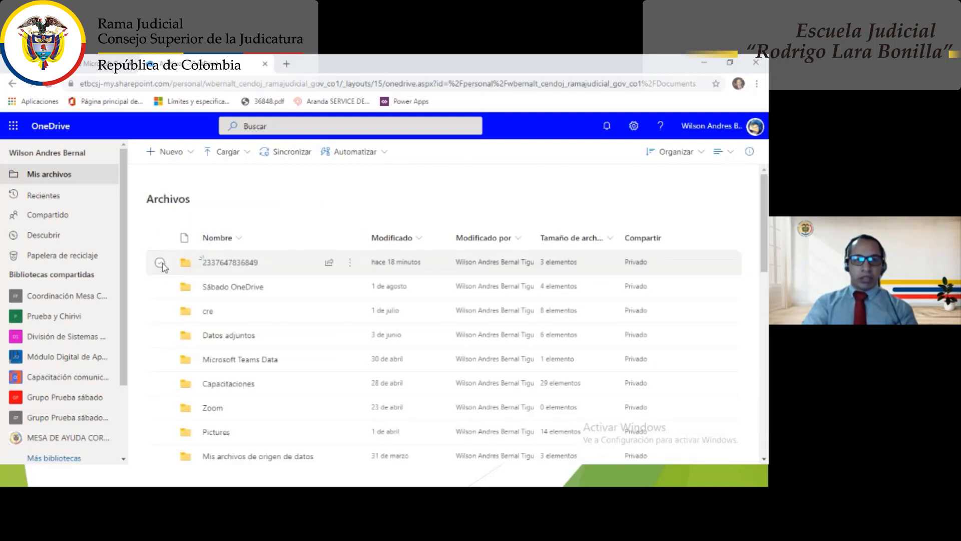
click(160, 262)
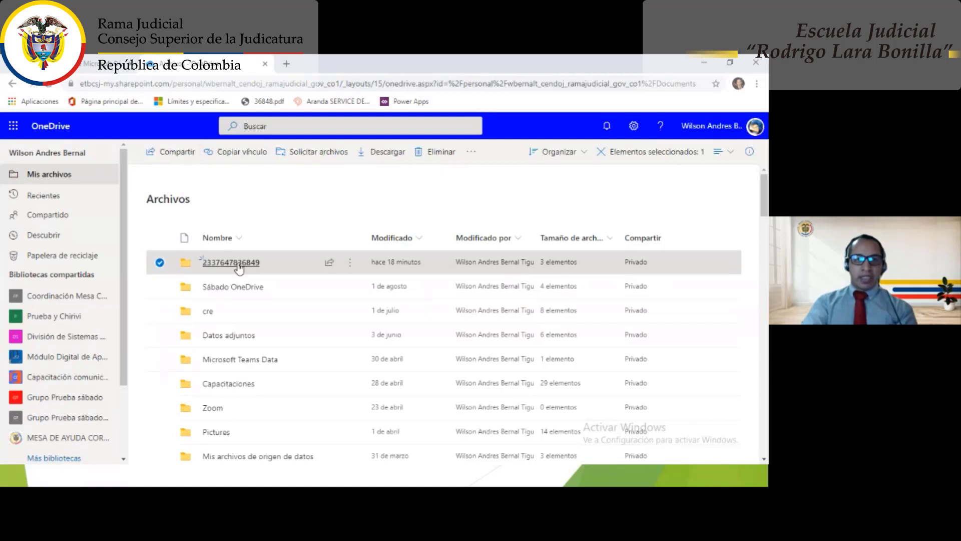
click(239, 266)
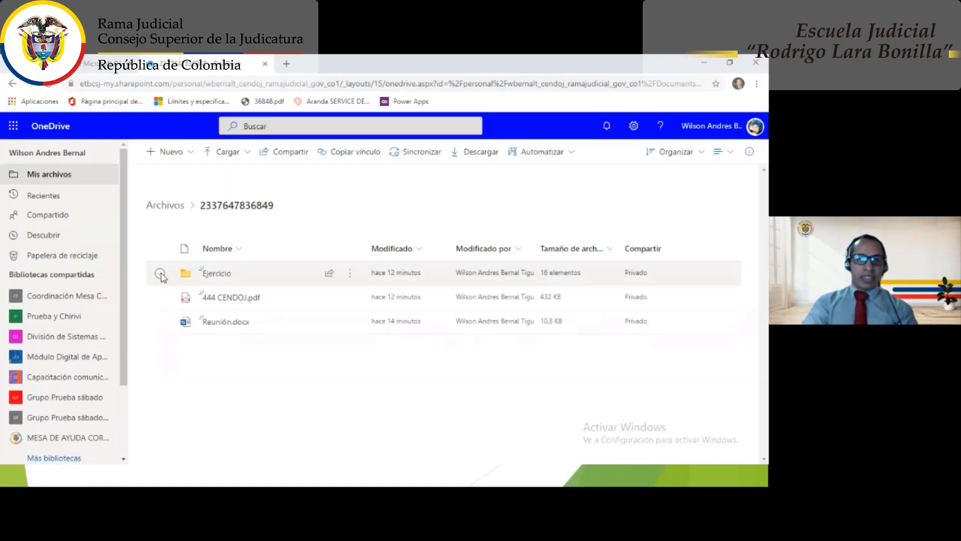
click(160, 274)
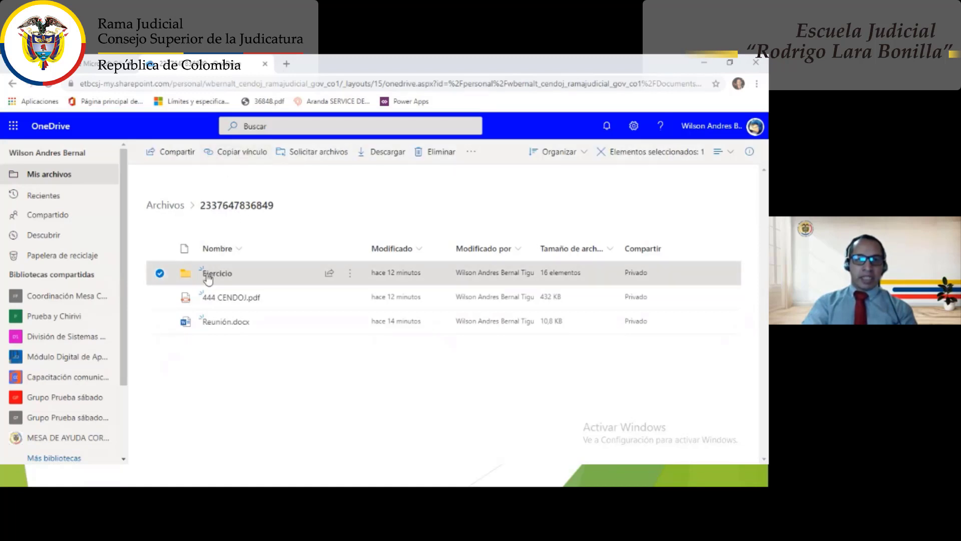
click(160, 274)
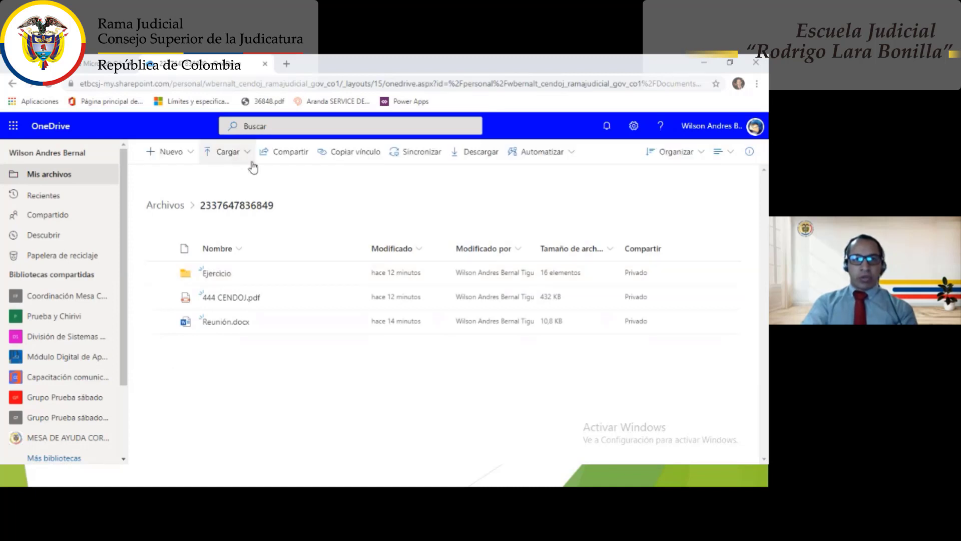
- Start sharing the numbered folder and open the link's permission settings
click(304, 160)
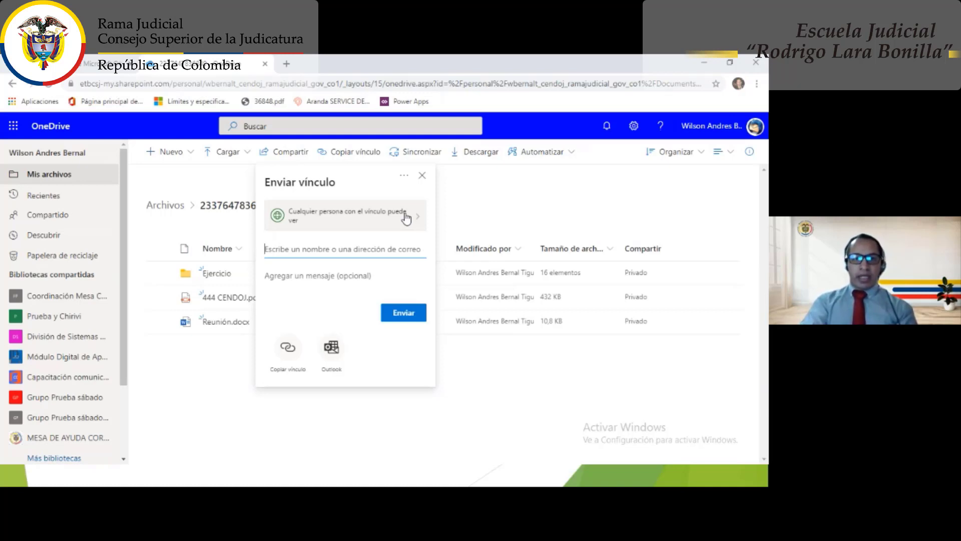
click(406, 218)
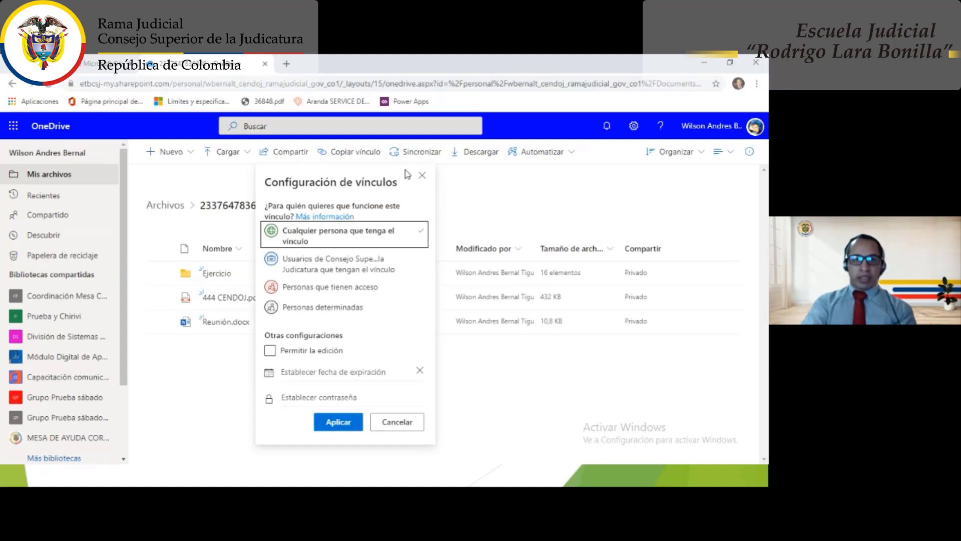
click(422, 176)
click(292, 153)
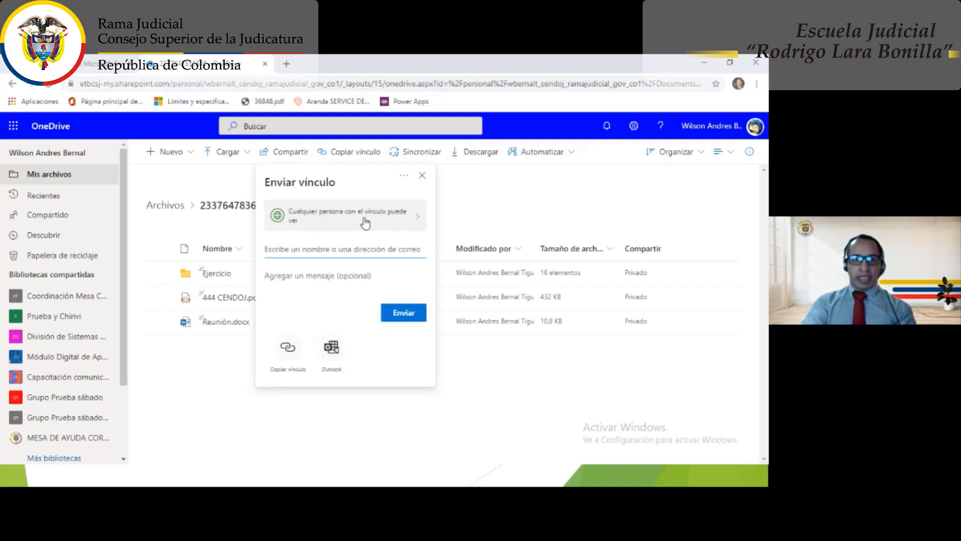
click(366, 222)
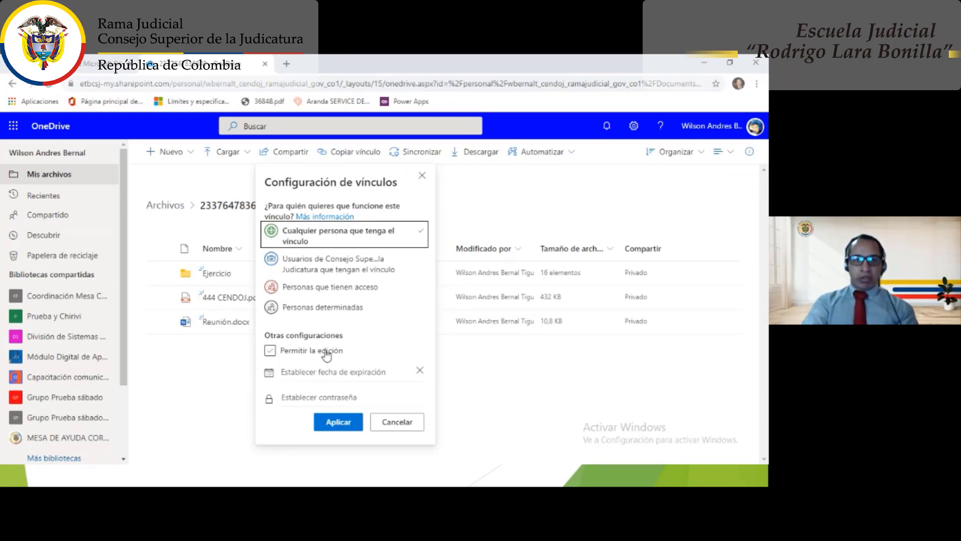
- Keep the link open to anyone, leaving 'Permitir la edición' off so it's view-only
click(292, 350)
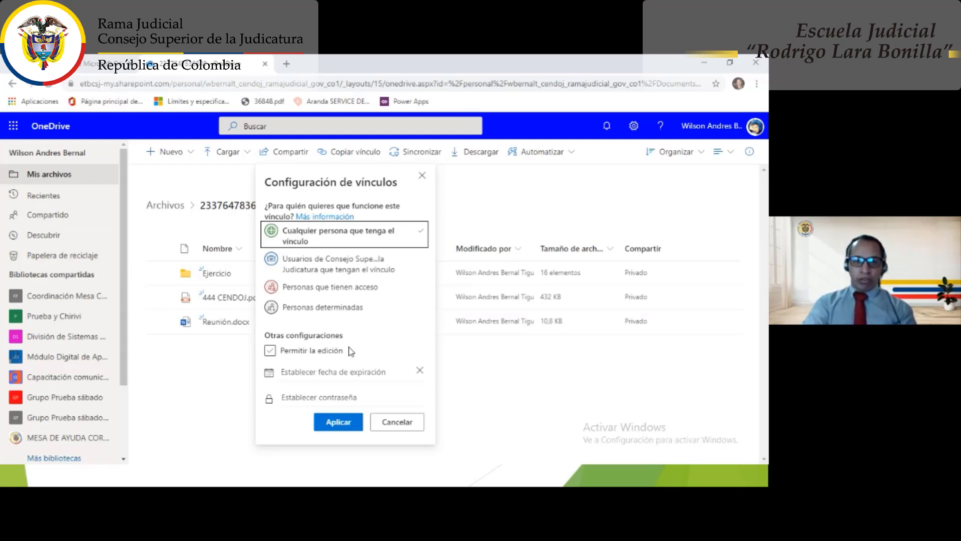
click(344, 350)
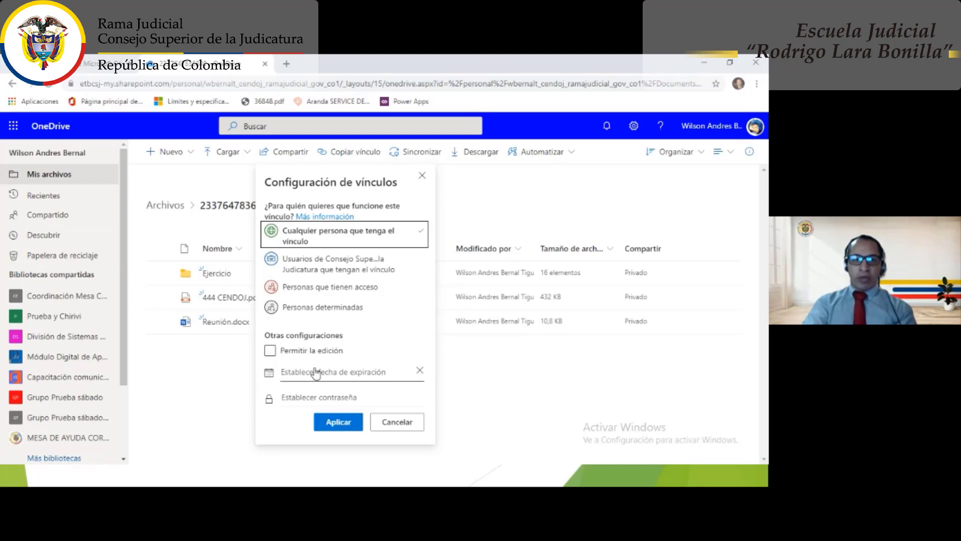
click(270, 350)
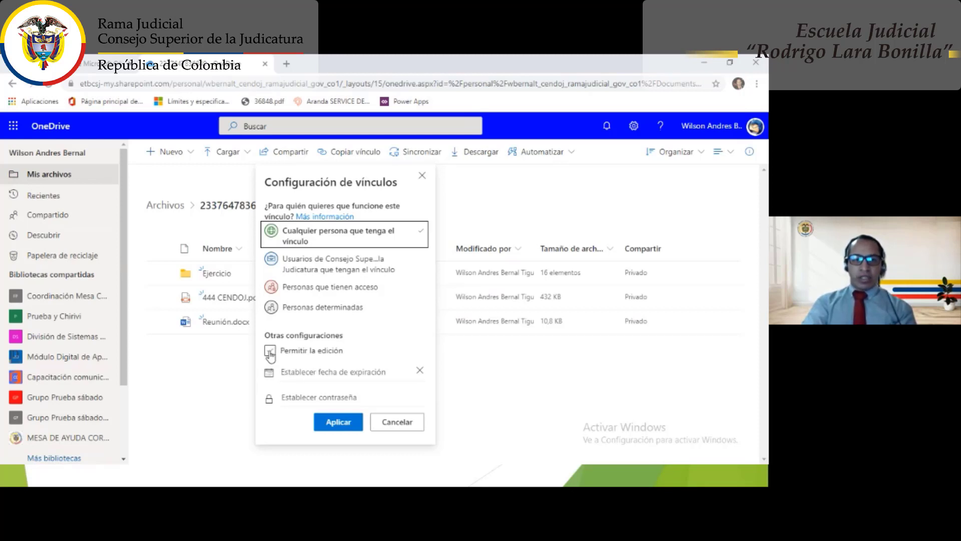
click(270, 351)
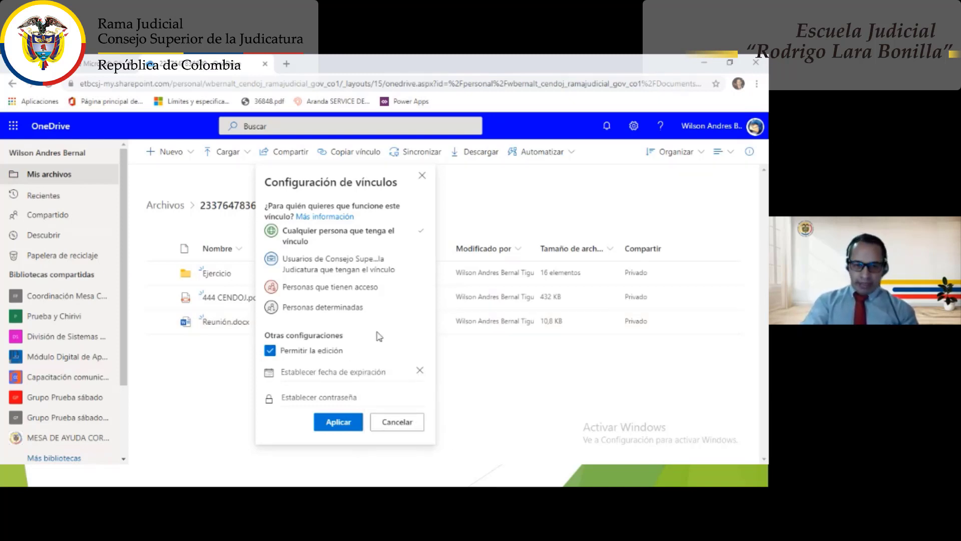
click(272, 355)
click(273, 355)
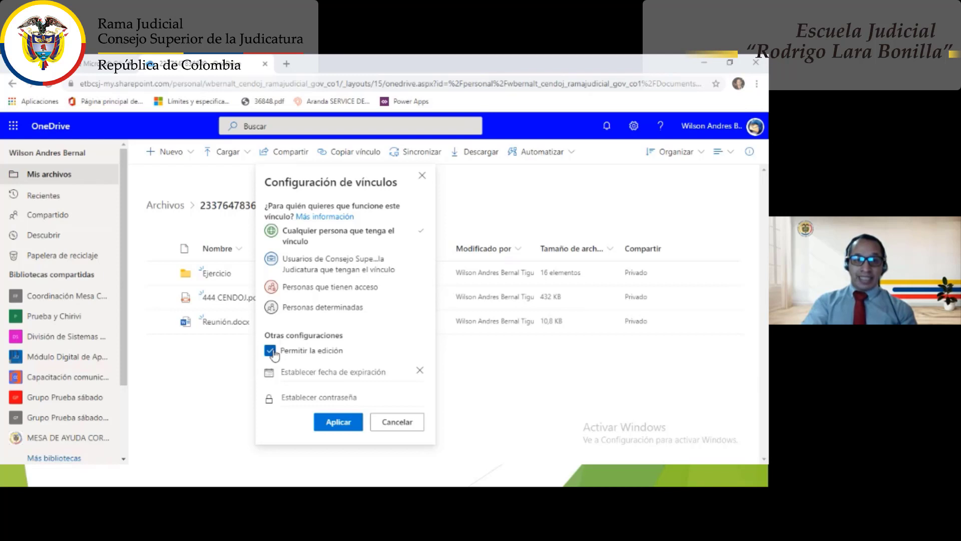
click(272, 354)
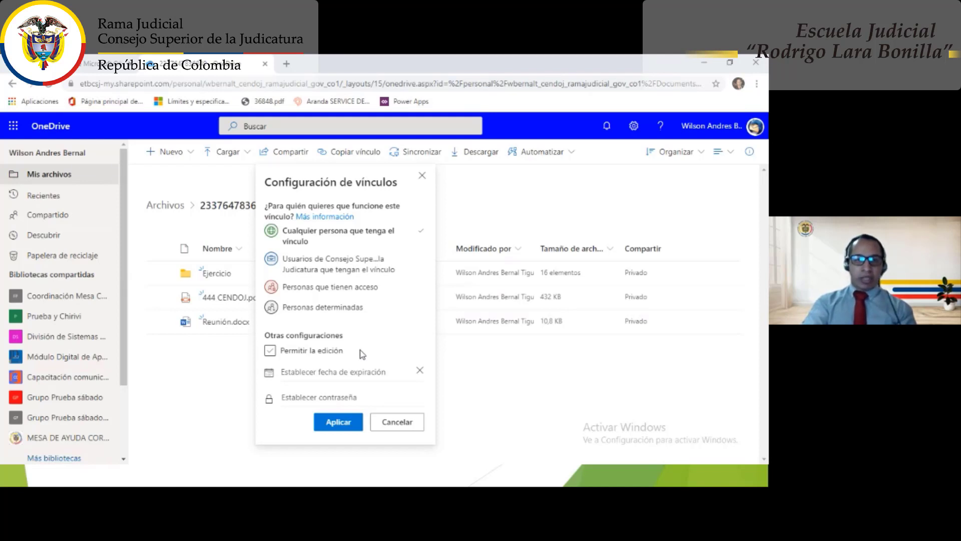
click(319, 376)
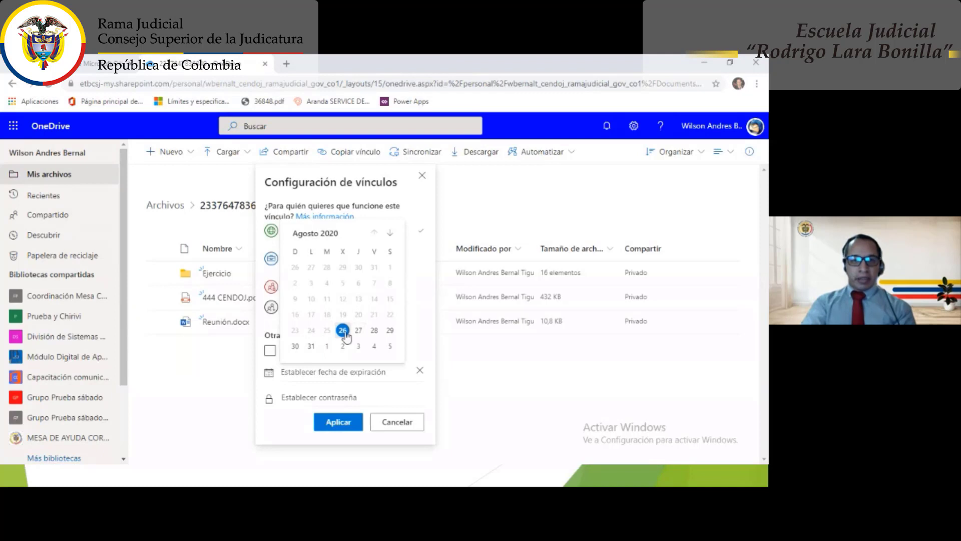
click(342, 346)
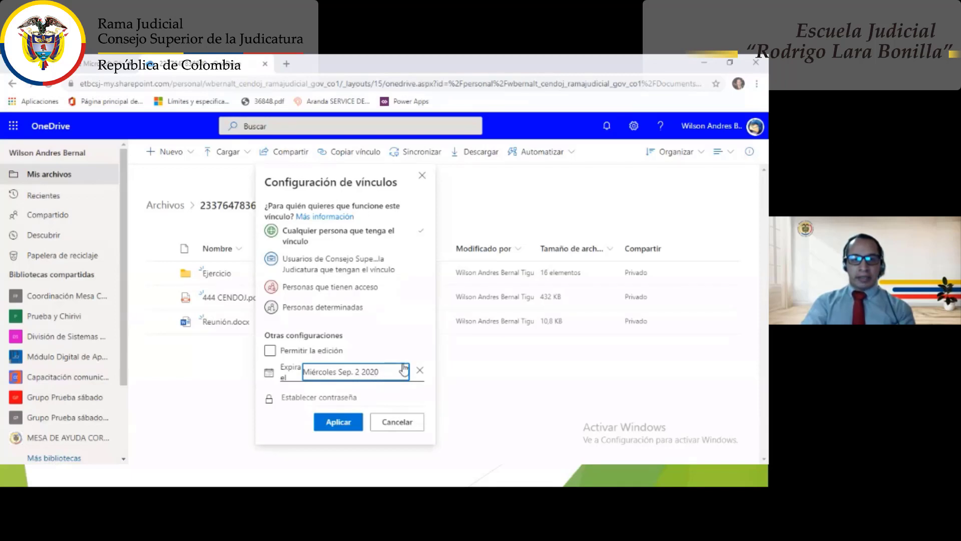
click(420, 372)
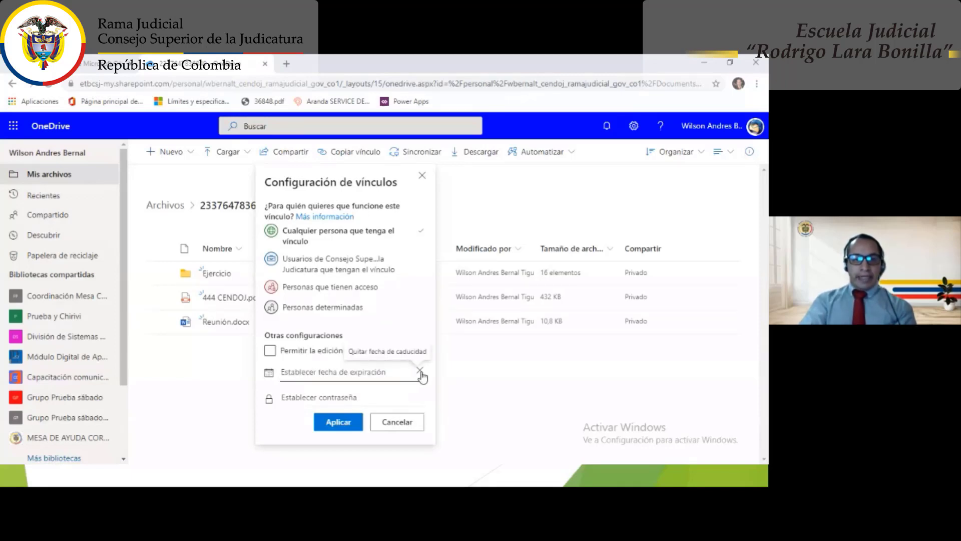
- Enter and then delete a trial password, leaving the link passwordless, and apply the settings
click(344, 396)
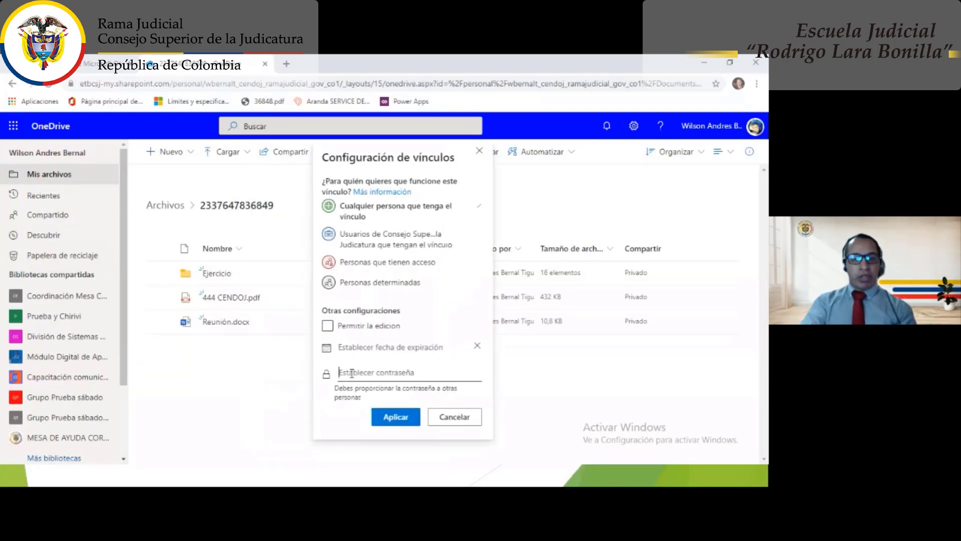
text(123456)
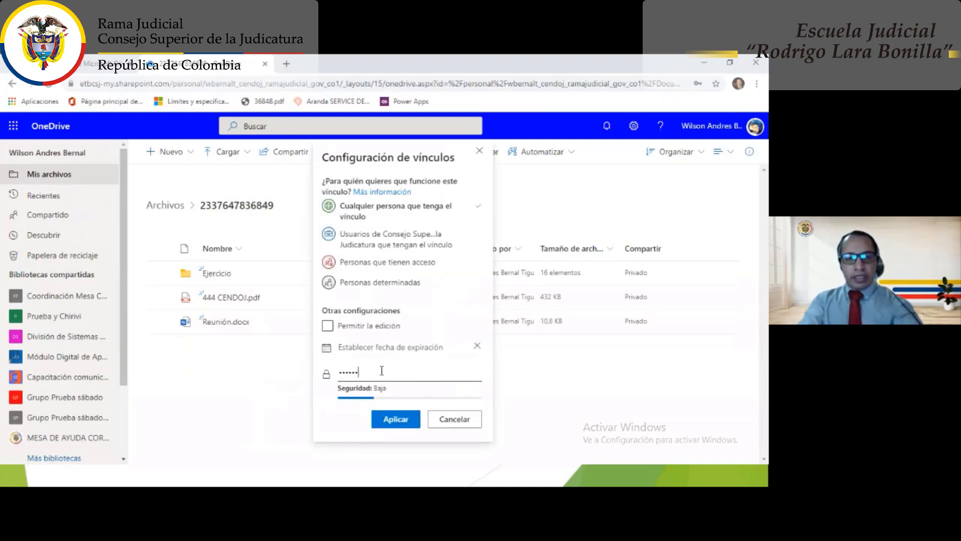
text(abcd)
mouse_move(377, 390)
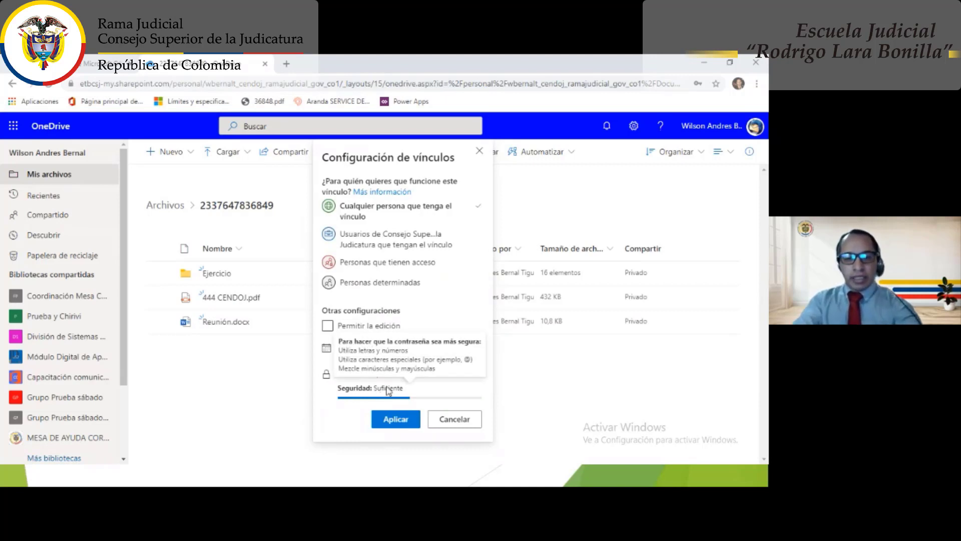
text(12)
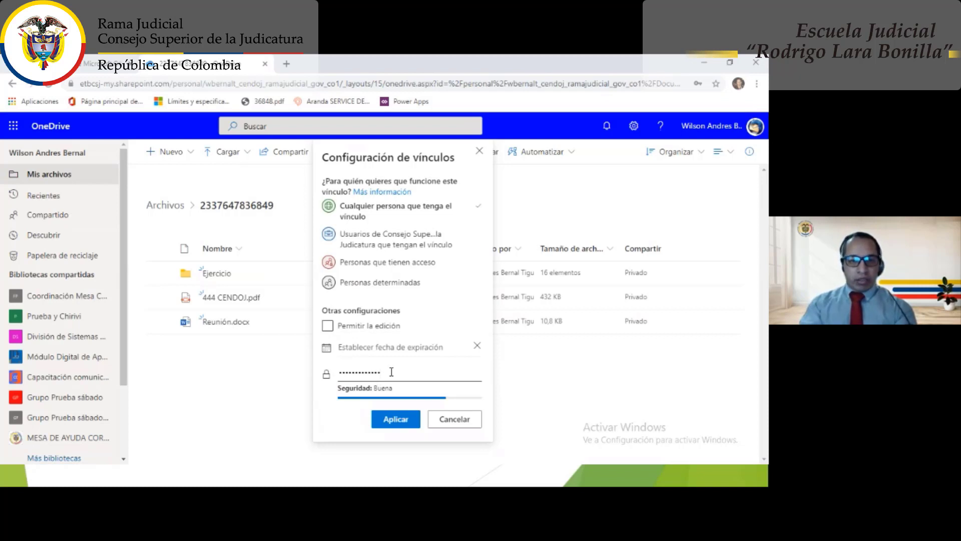
drag(392, 371, 341, 375)
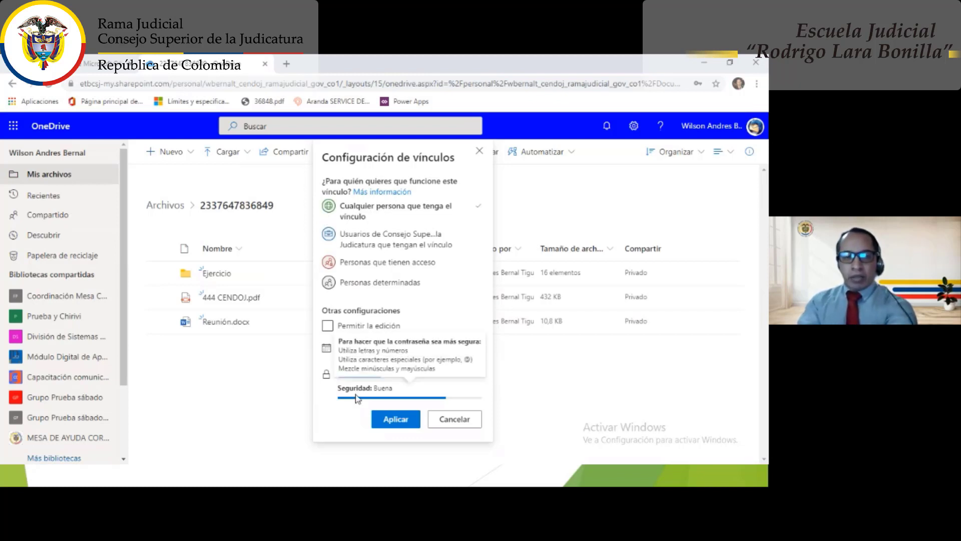
key(BackSpace)
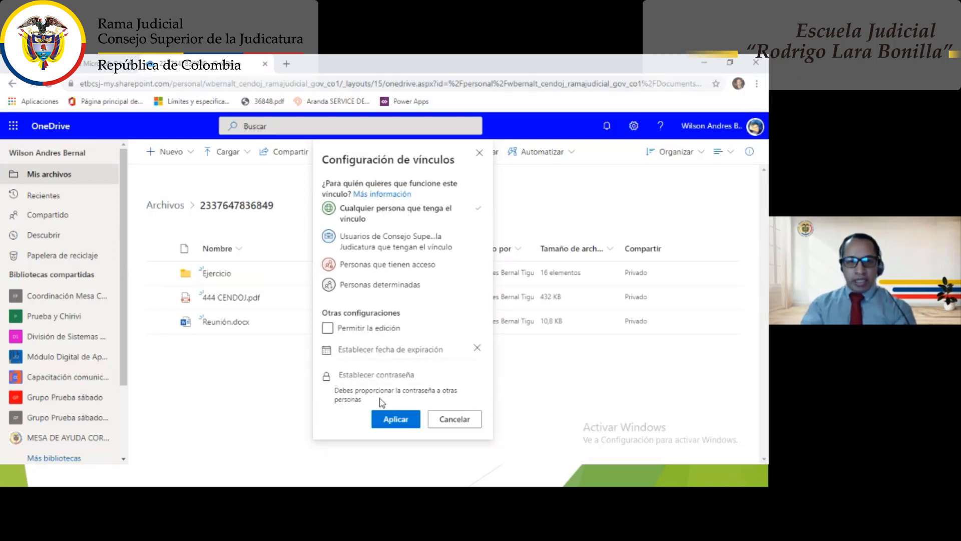
click(394, 419)
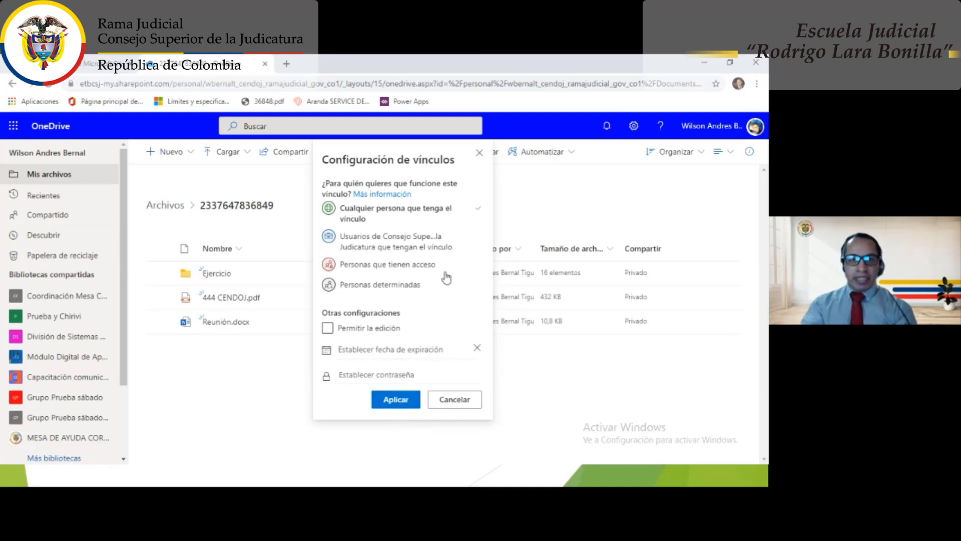
click(395, 399)
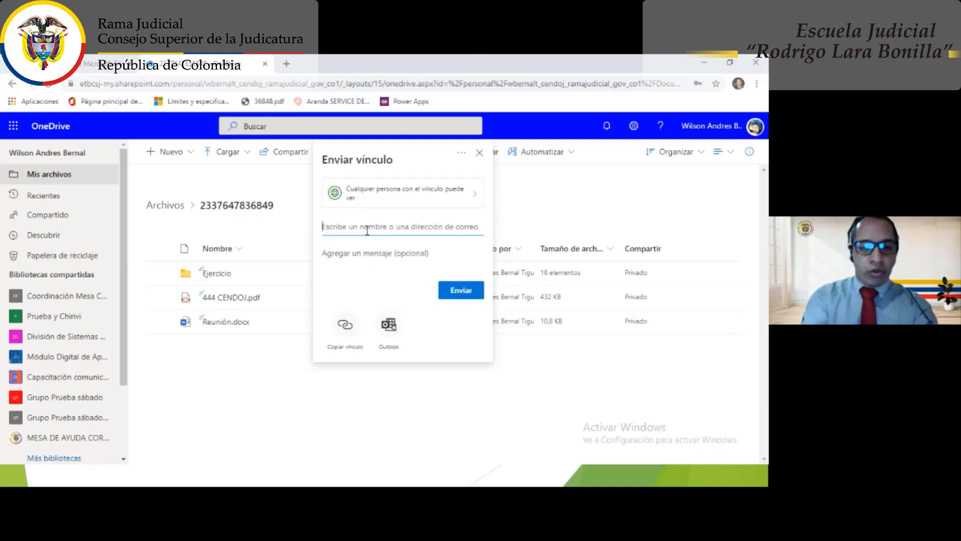
- Add a contact as the link's recipient, then close the Send link panel without sending
text(wber)
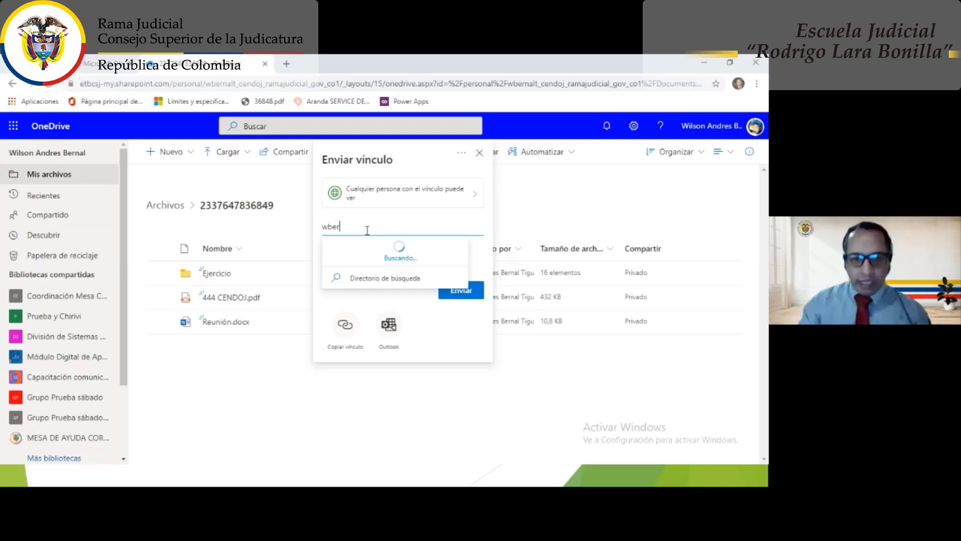
text(nalt)
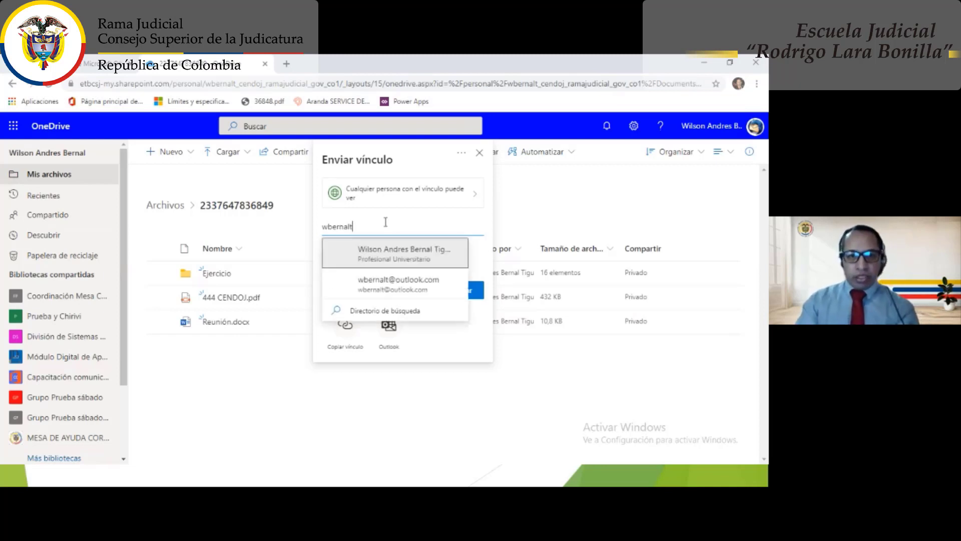
click(393, 289)
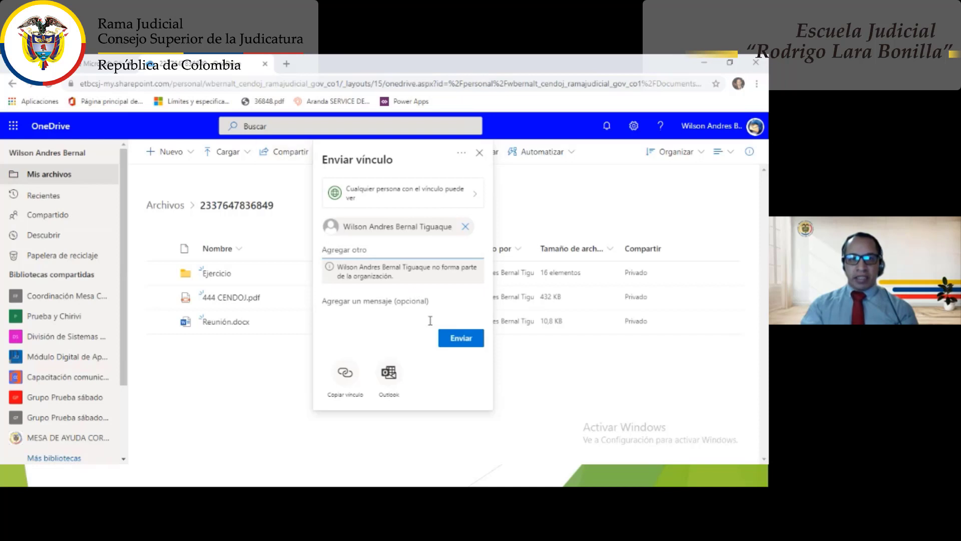
click(479, 153)
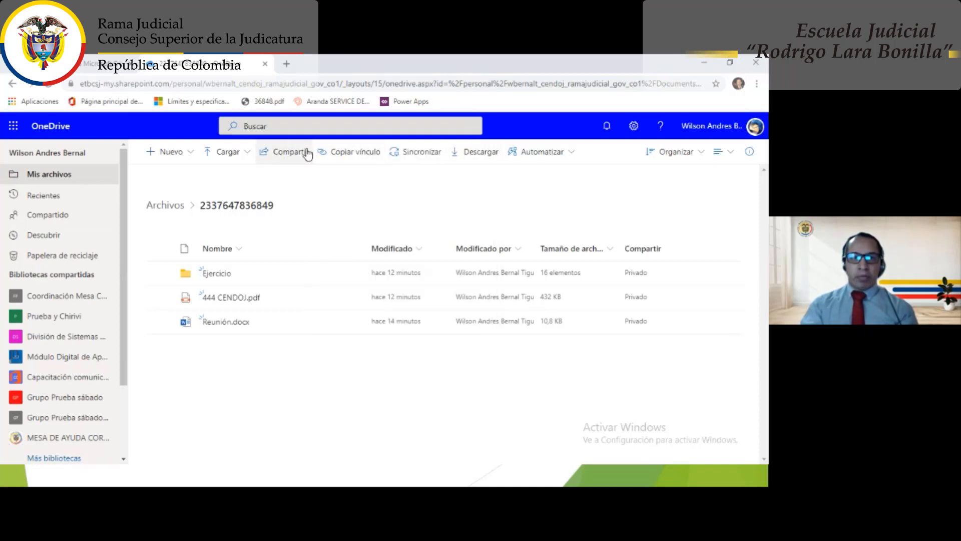
- Copy a view-only link to the numbered folder, with editing left off, then close the panel
click(344, 152)
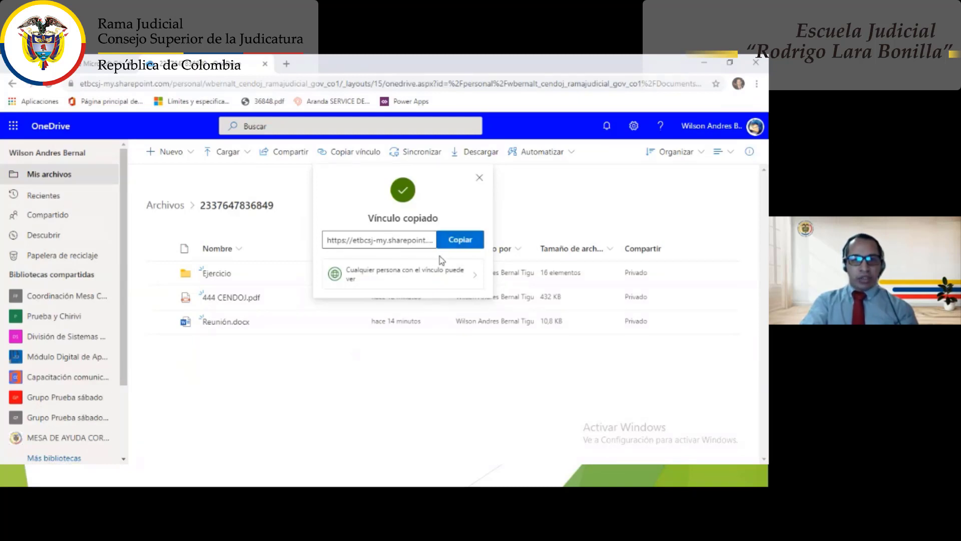
click(414, 277)
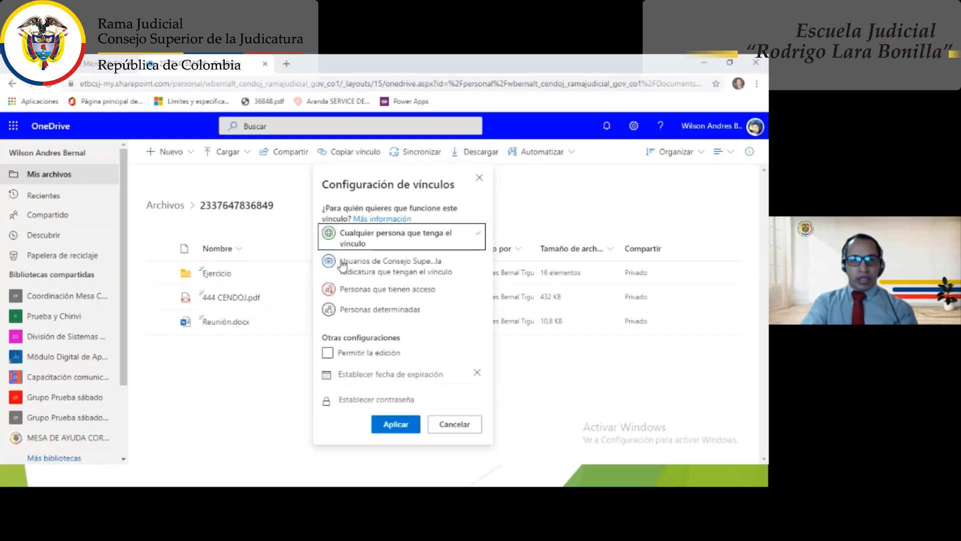
click(381, 354)
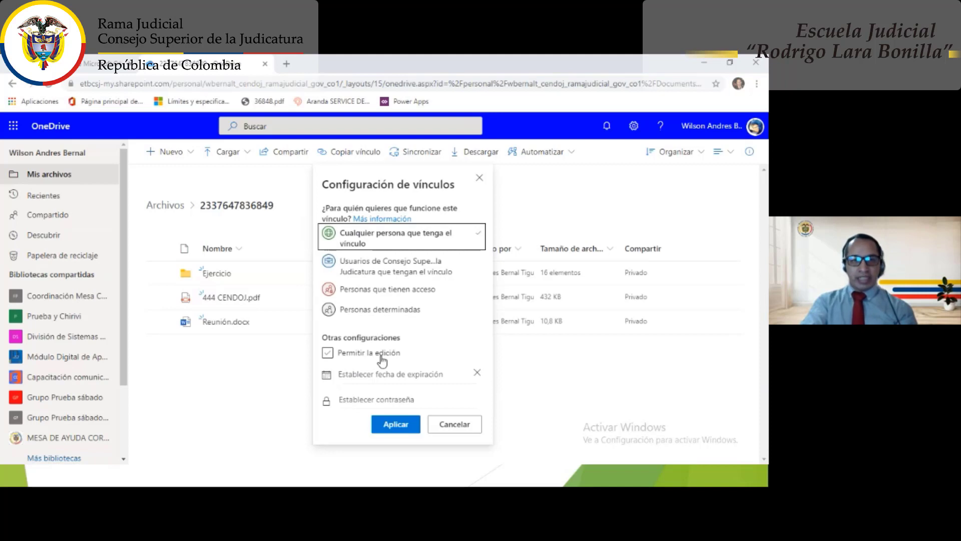
click(336, 353)
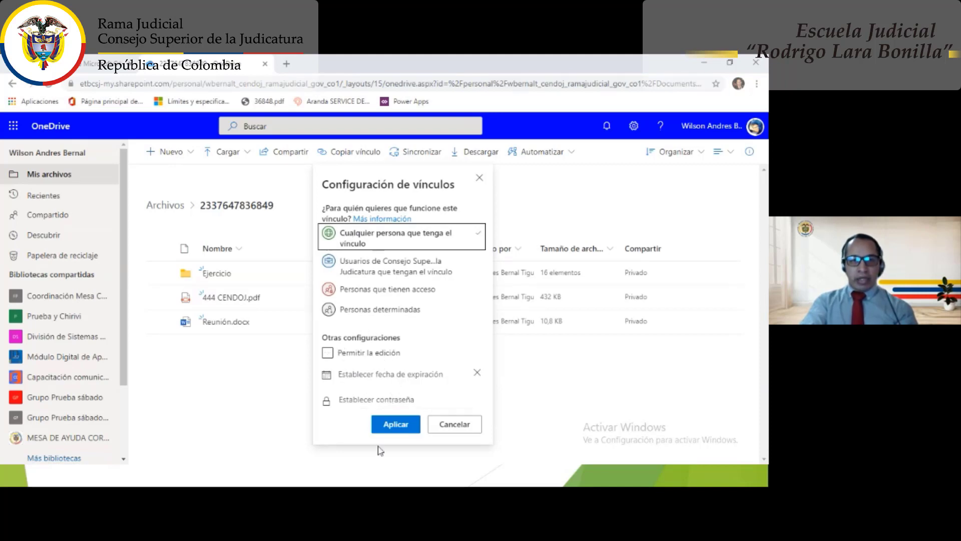
click(395, 425)
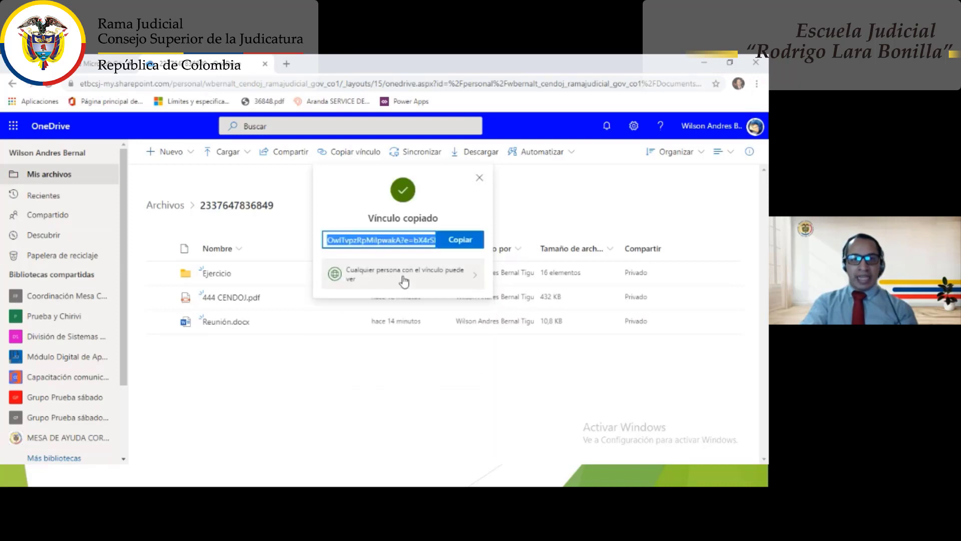
click(461, 243)
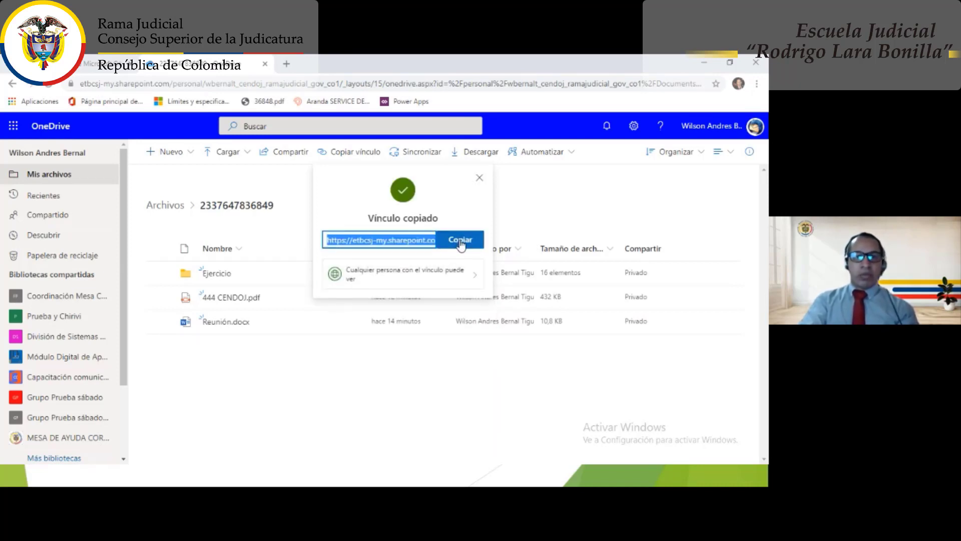
click(480, 180)
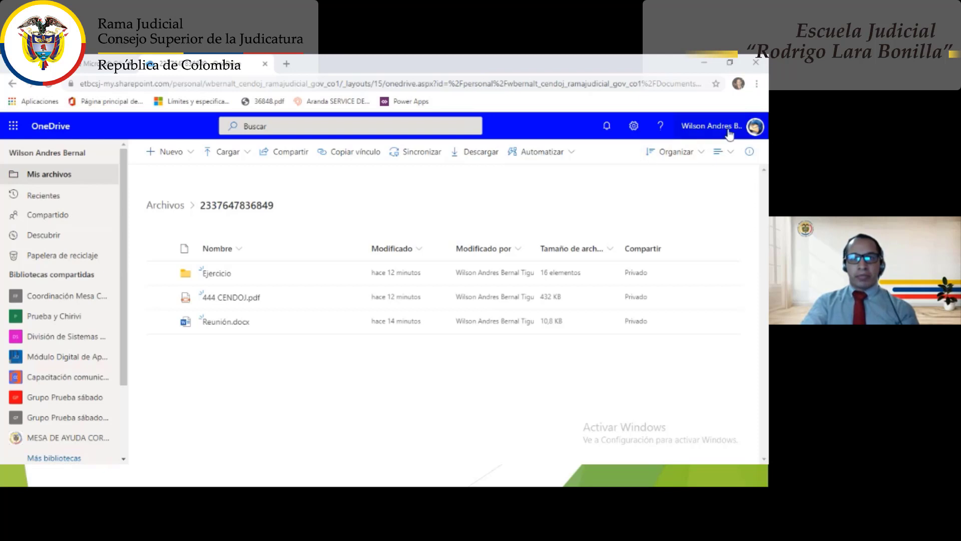
click(754, 87)
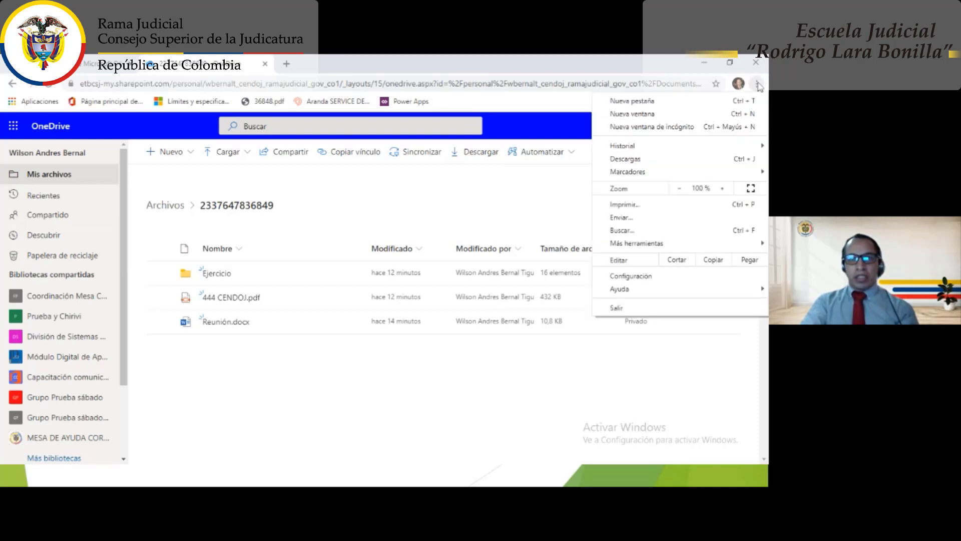
click(689, 127)
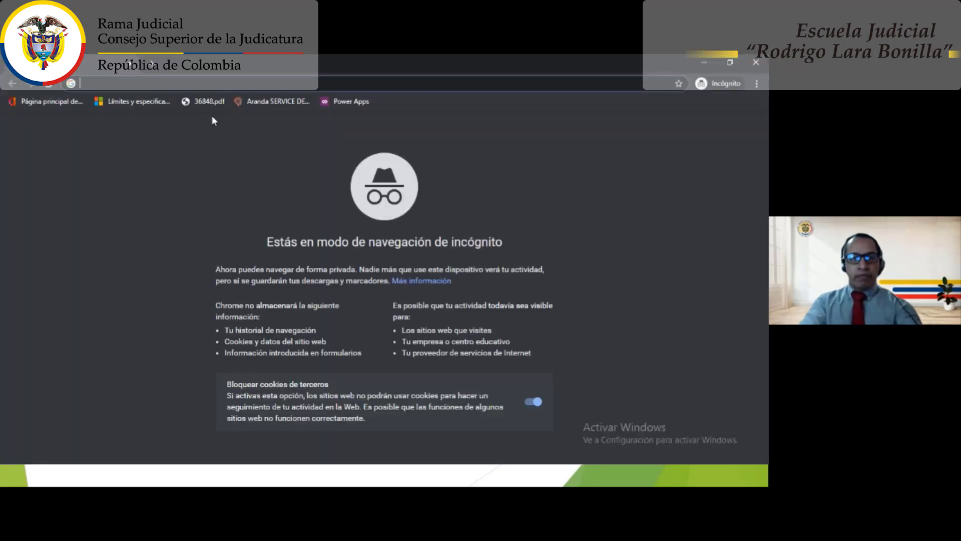
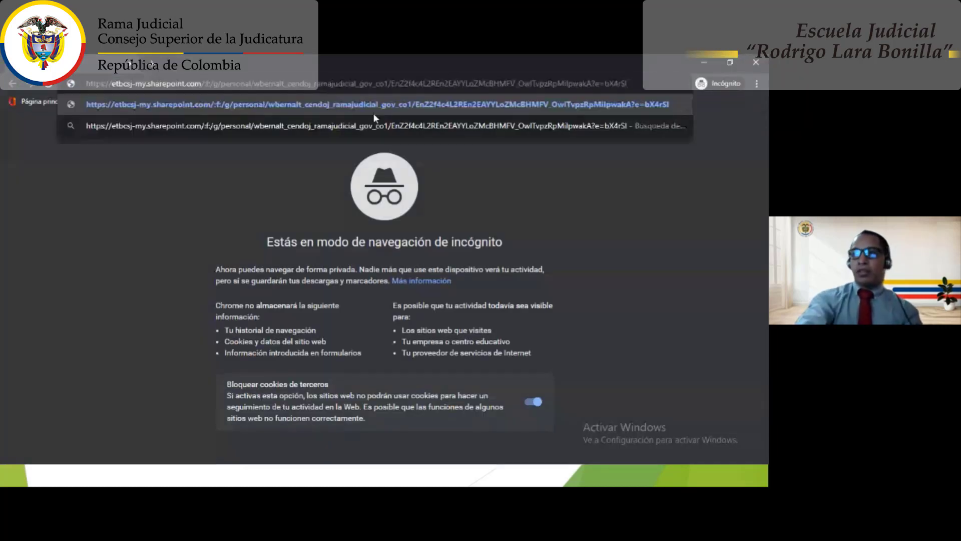
key(Return)
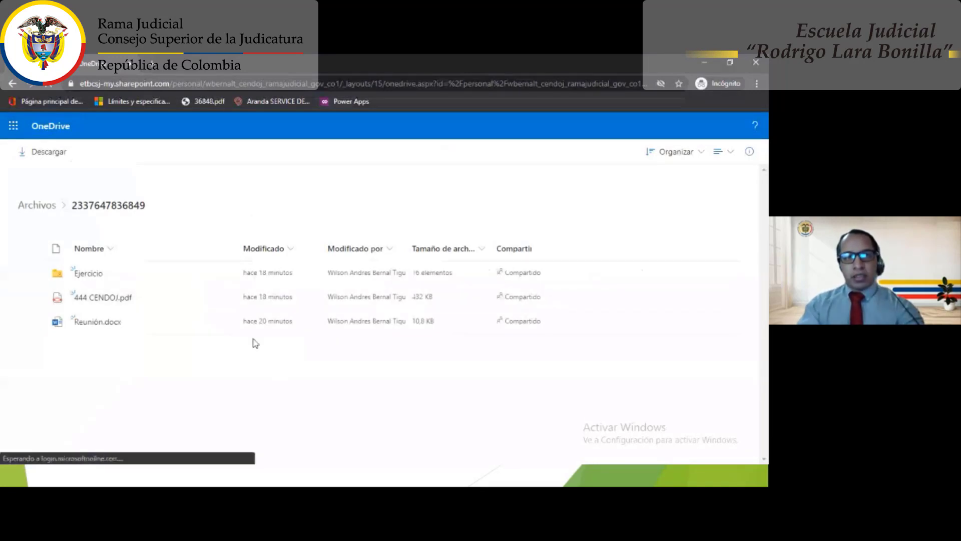
key(alt+Tab)
key(alt+Tab)
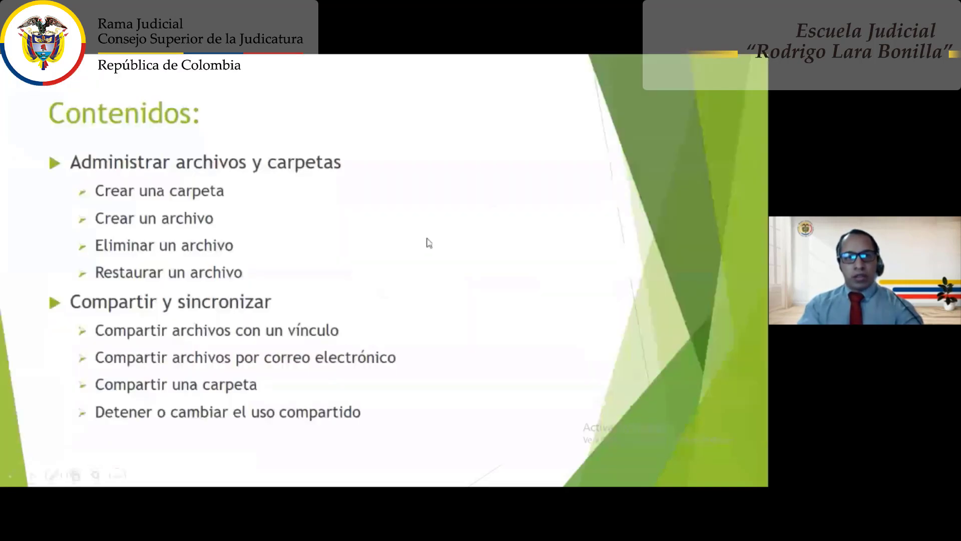
key(alt+Tab)
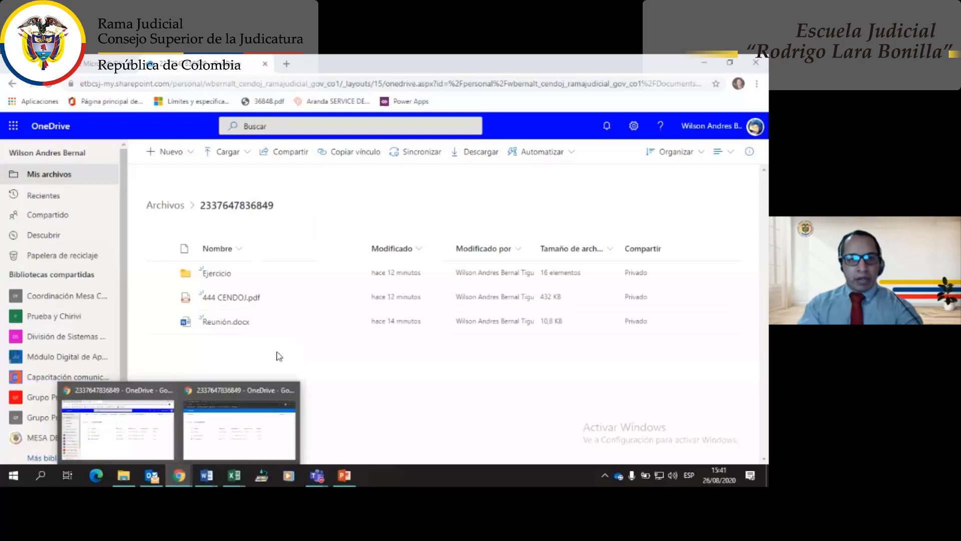
click(248, 159)
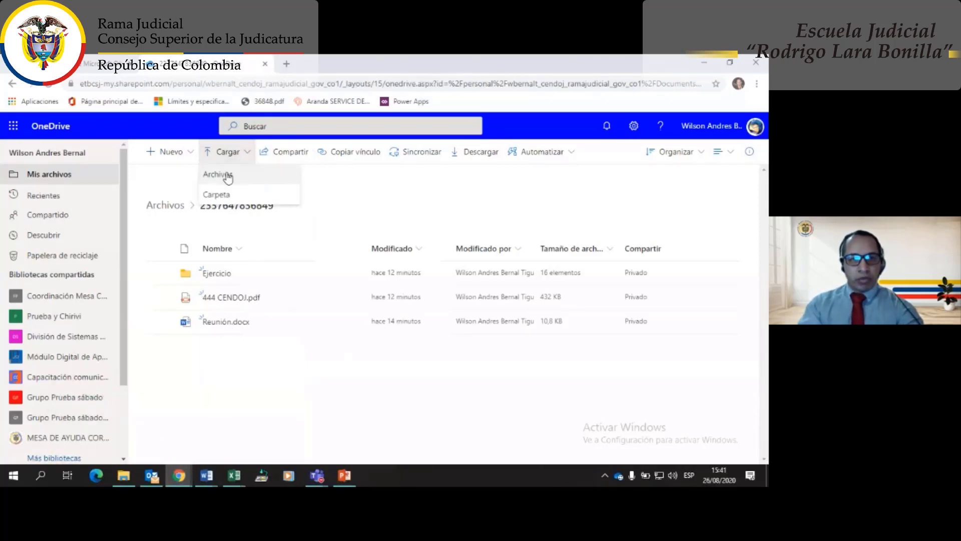
click(231, 178)
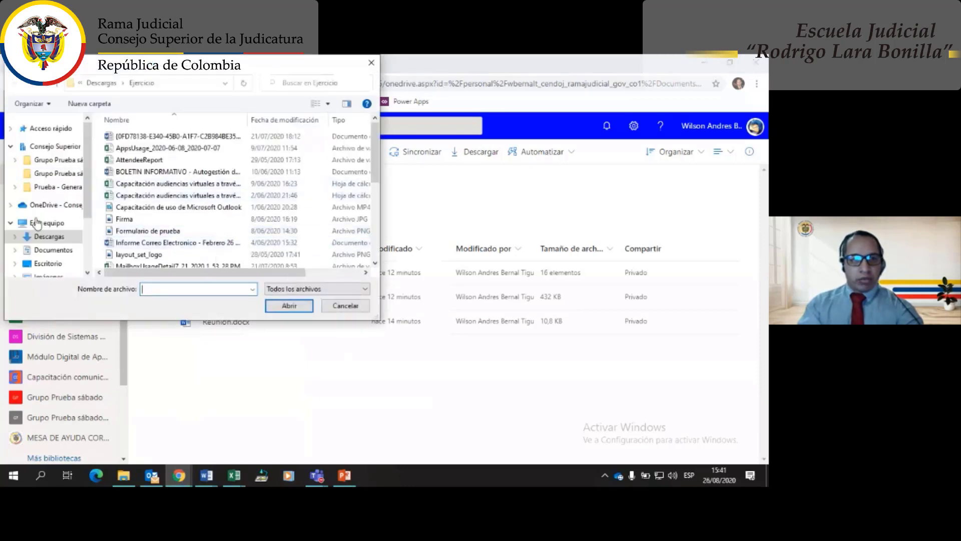
click(50, 250)
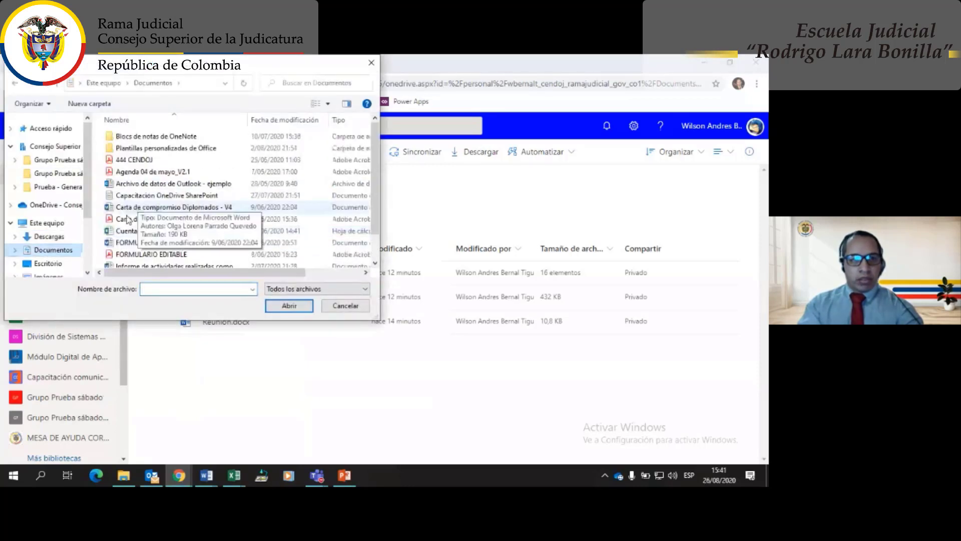
drag(130, 256, 209, 392)
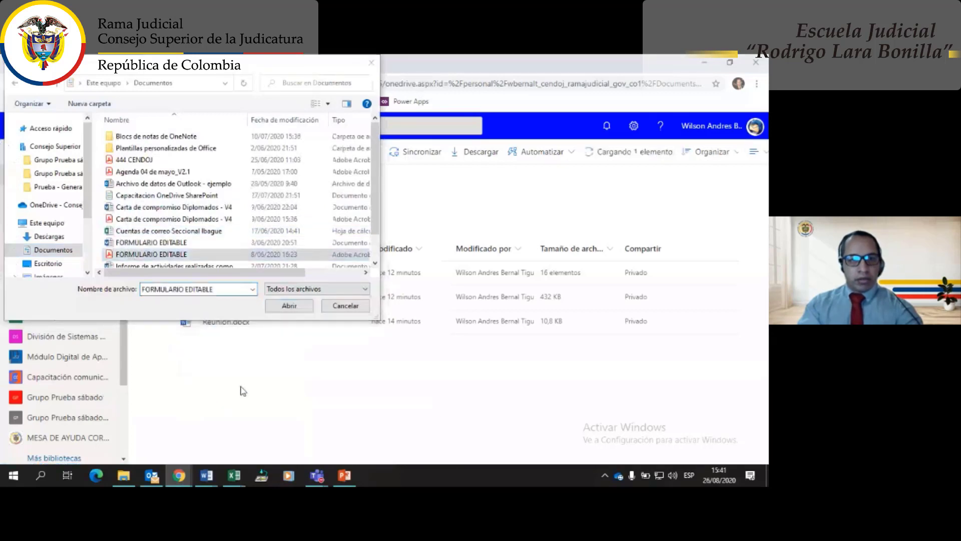
click(283, 306)
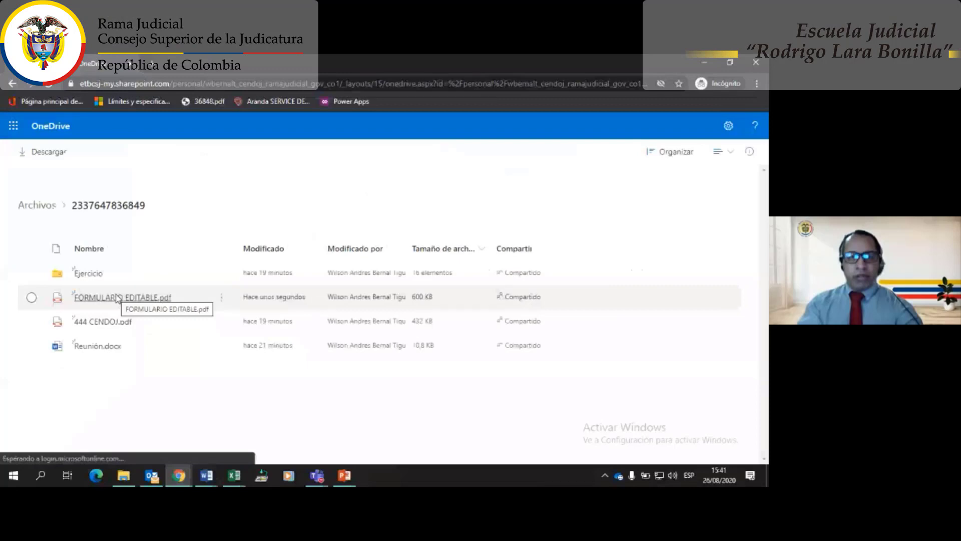
- Open Reunión.docx from the incognito shared-link view, then switch back to the signed-in OneDrive window
click(95, 352)
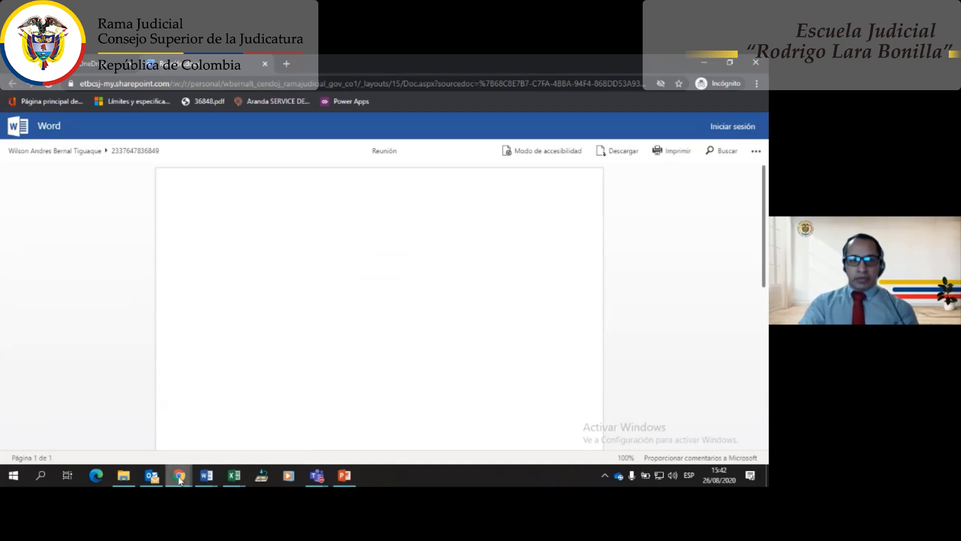
mouse_move(180, 480)
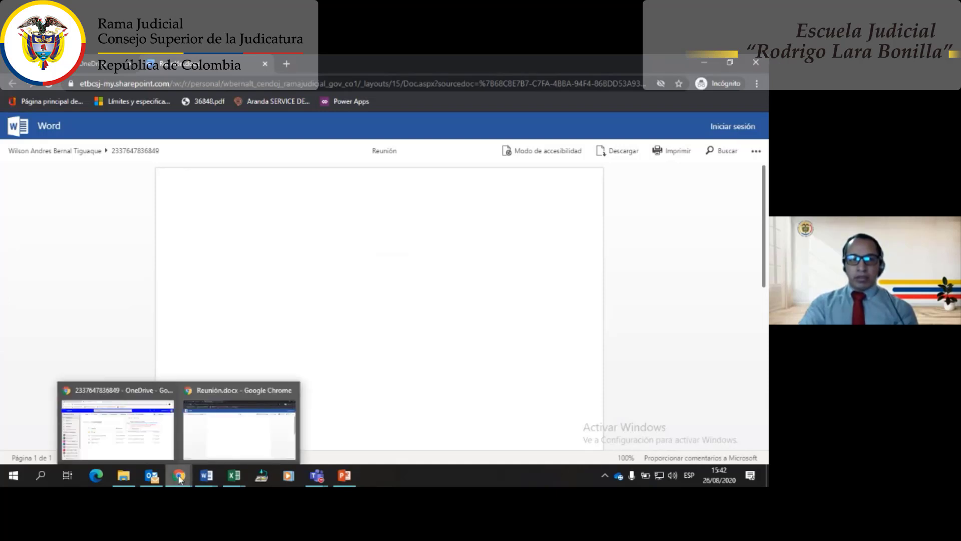
click(139, 439)
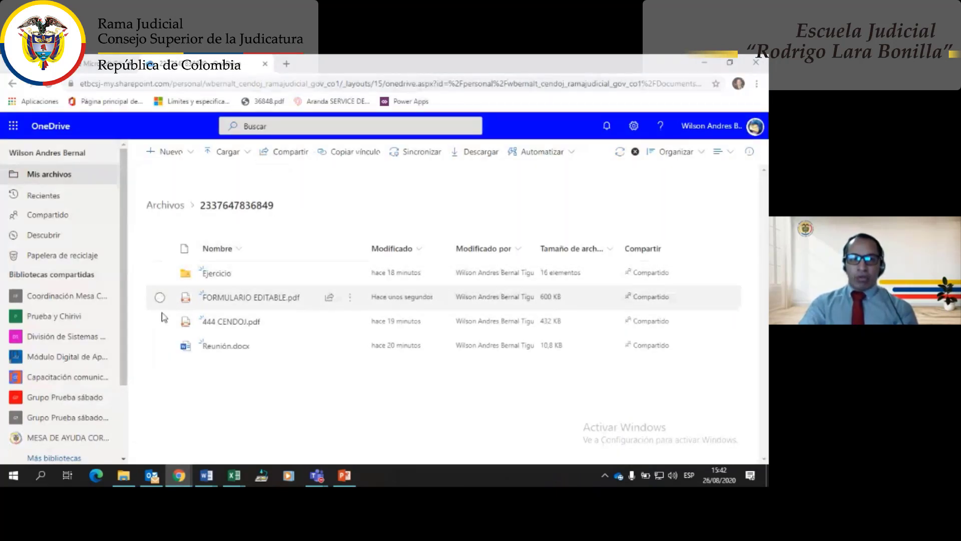
- Tick the checkbox for Reunión.docx in the numbered folder's file list
click(160, 345)
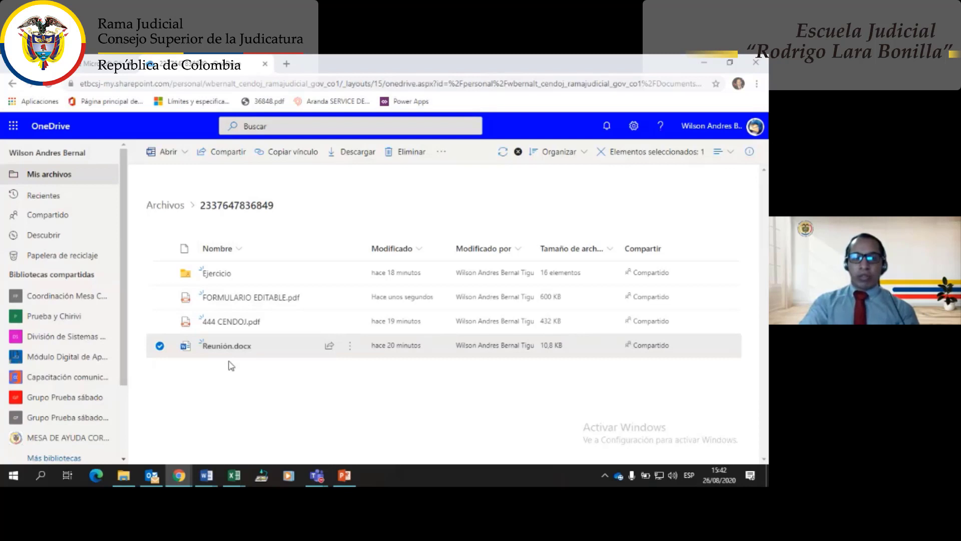
mouse_move(298, 346)
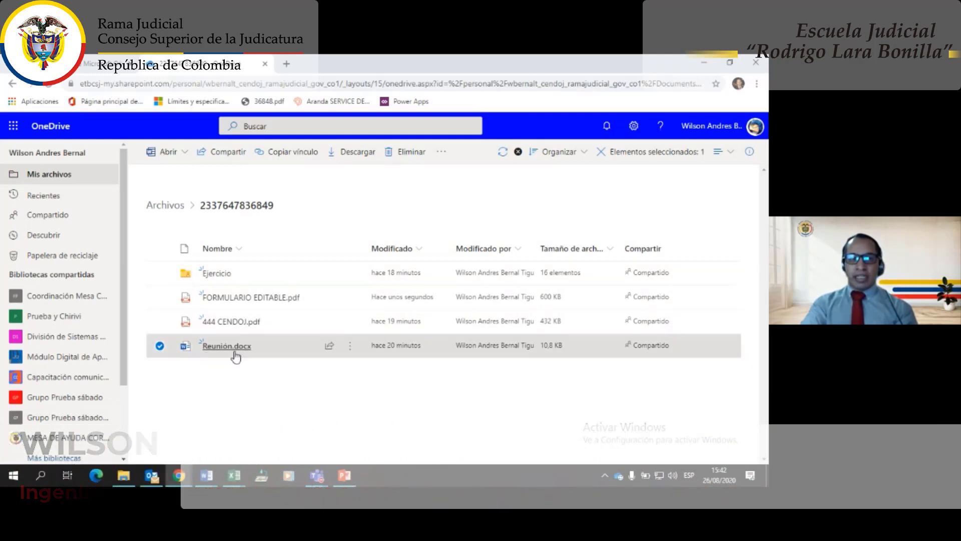
mouse_move(214, 349)
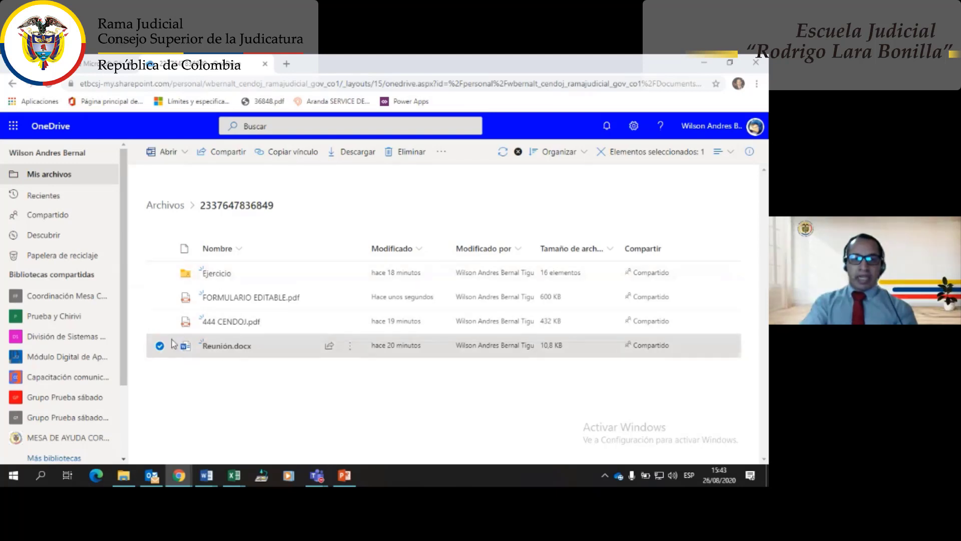
- Try Reunión.docx link options like download blocking and expiration, then discard them and close
click(234, 157)
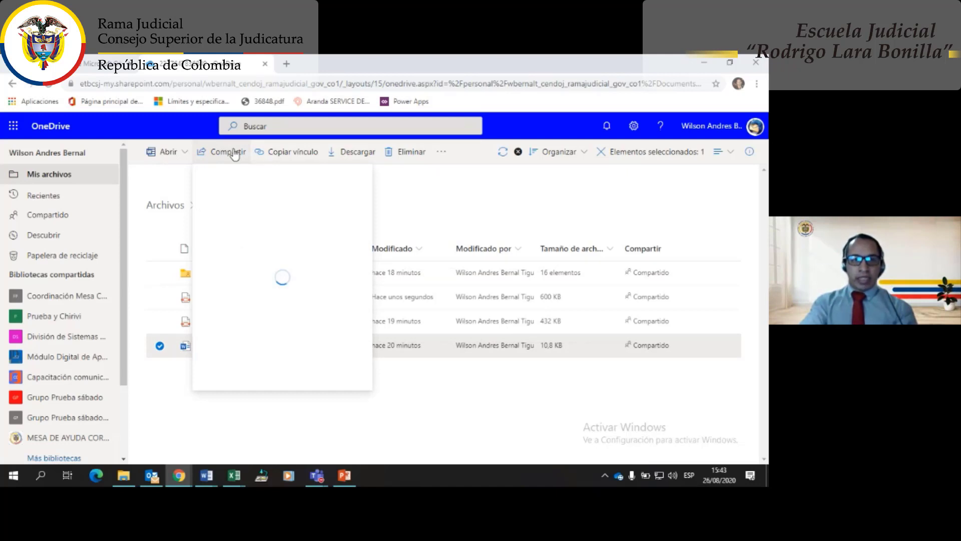
click(300, 216)
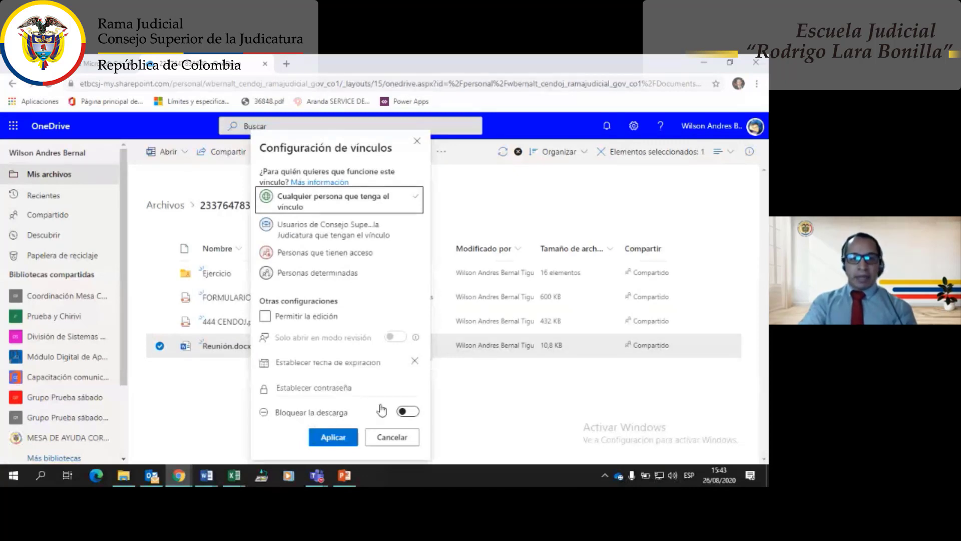
click(405, 411)
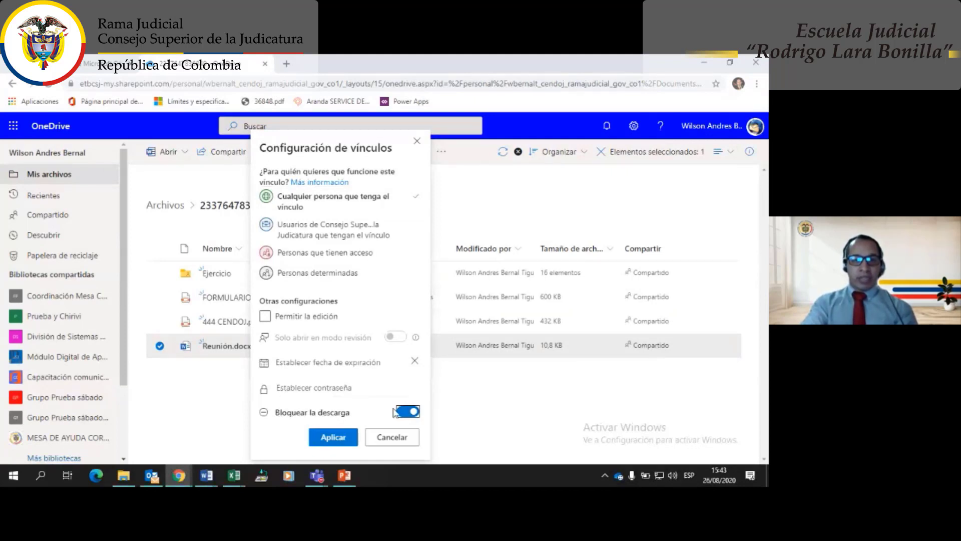
click(322, 363)
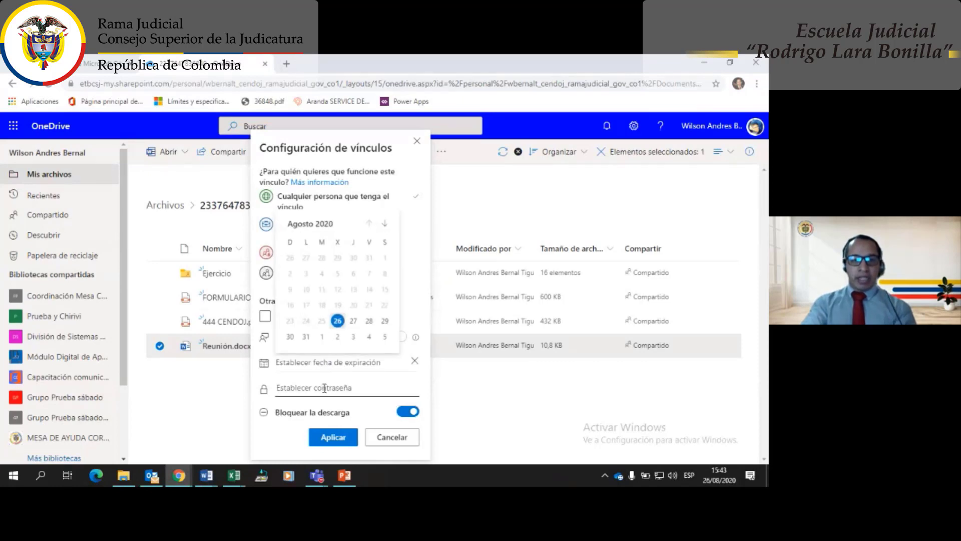
click(324, 388)
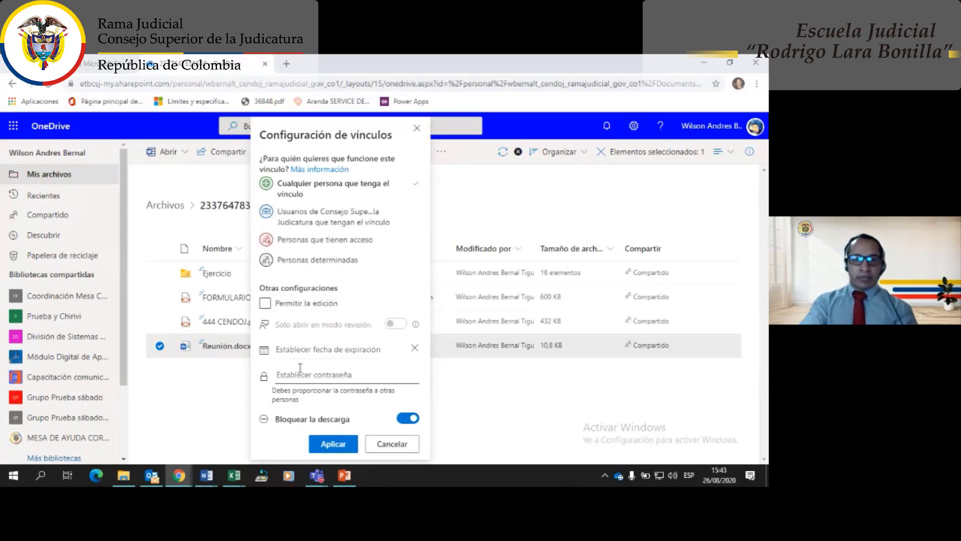
click(390, 443)
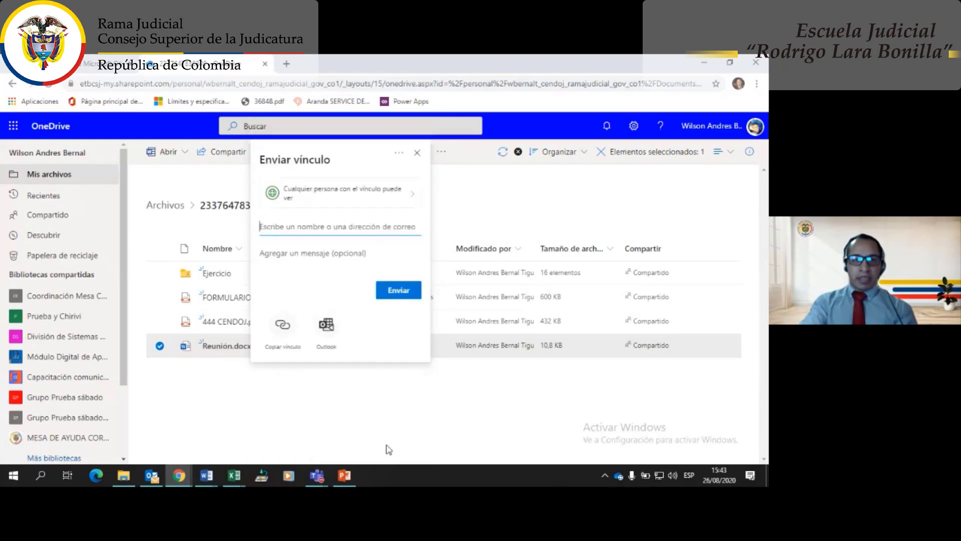
click(417, 152)
- Copy a link to Reunión.docx with Bloquear la descarga turned on and apply it
click(288, 157)
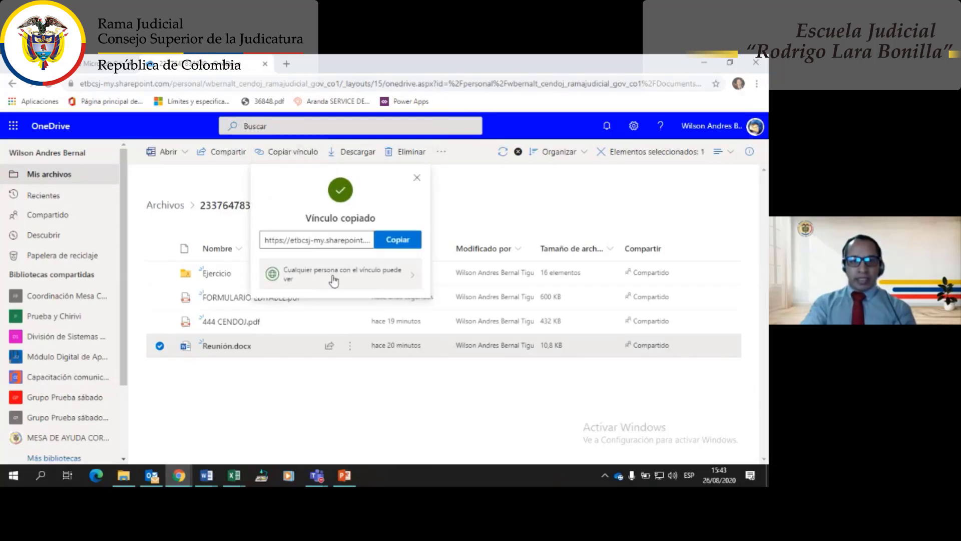
click(333, 279)
click(474, 414)
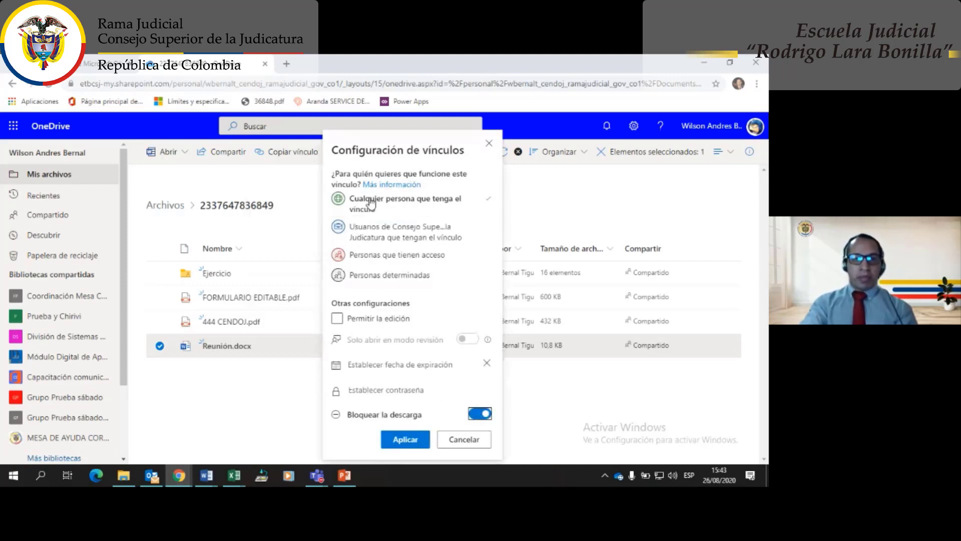
click(404, 441)
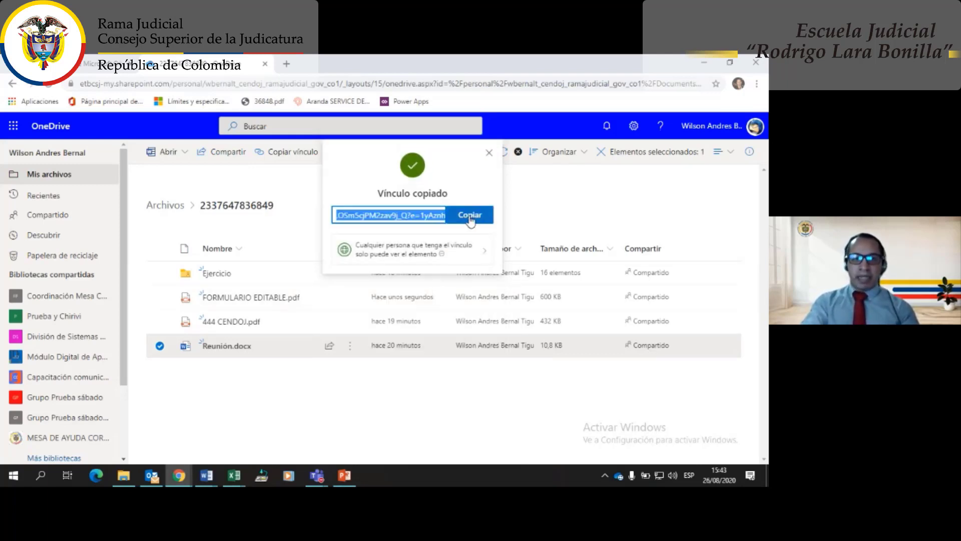
- Copy the download-blocked link to Reunión.docx and close the open Reunión document tab
click(470, 217)
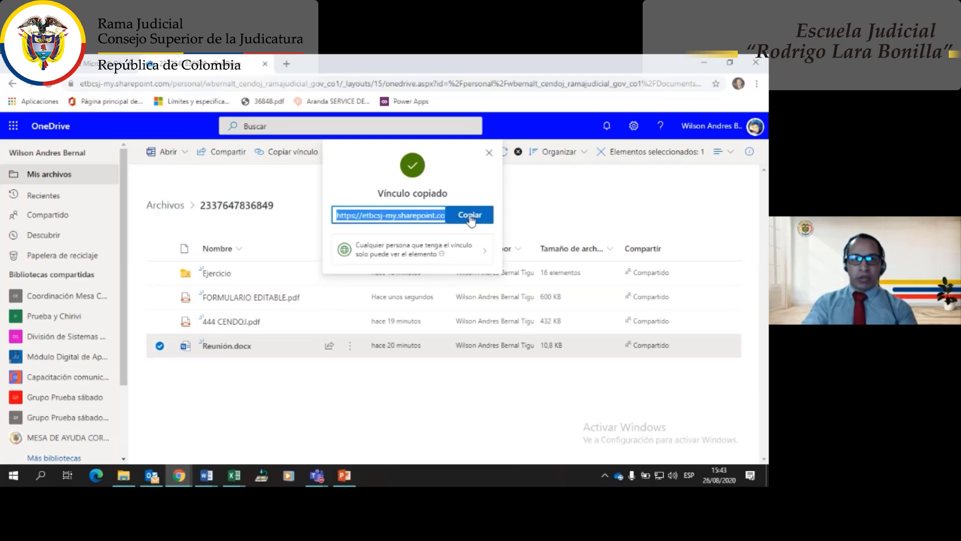
click(183, 478)
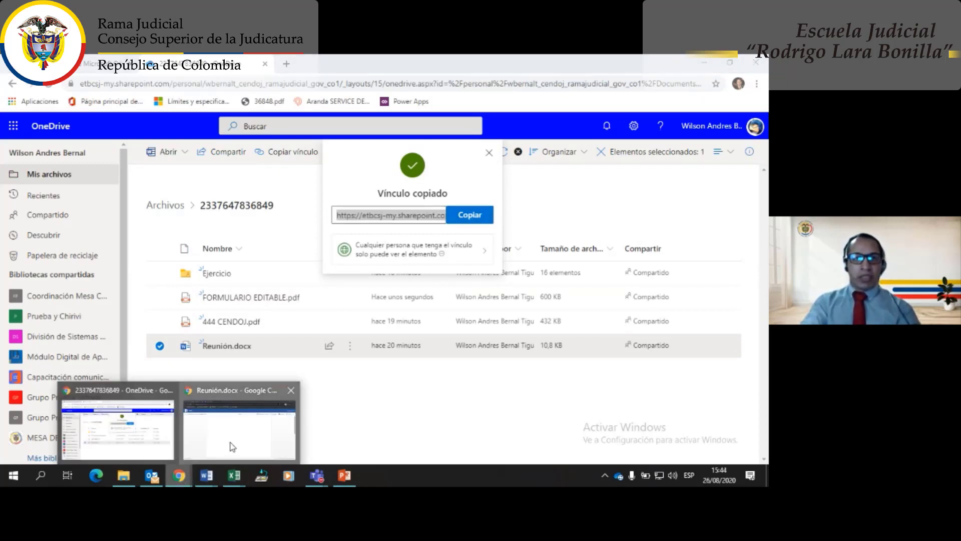
click(232, 447)
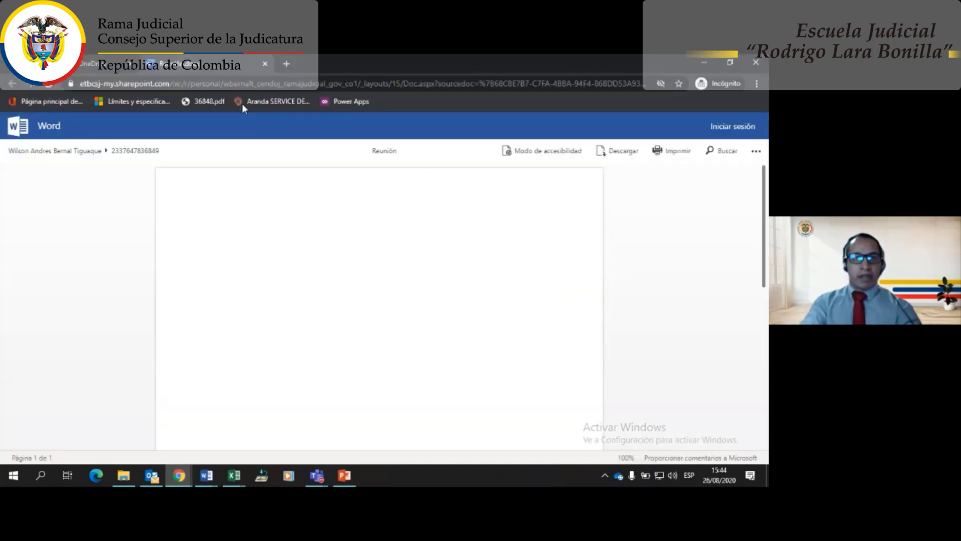
click(266, 64)
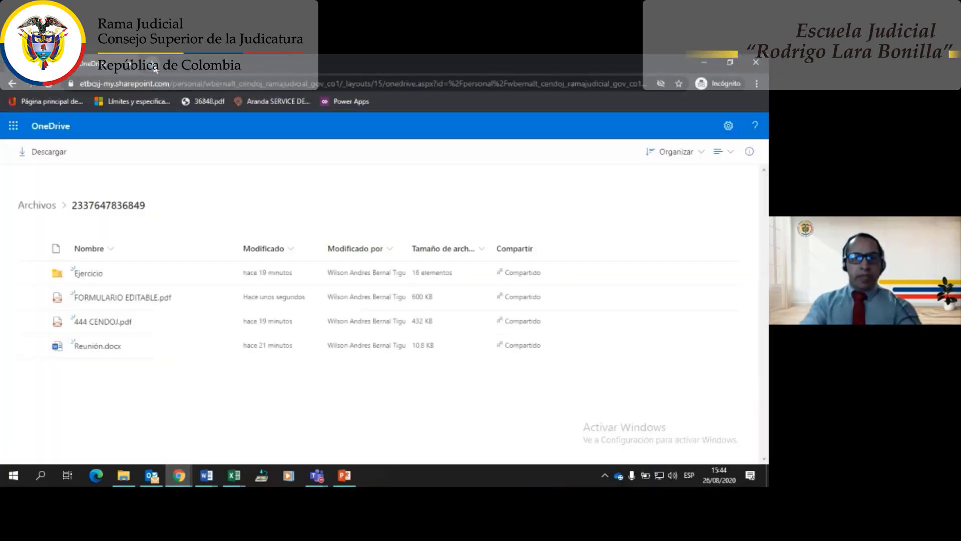
- Open the copied link in an incognito tab, try Descargar and cancel, then close the window
click(153, 64)
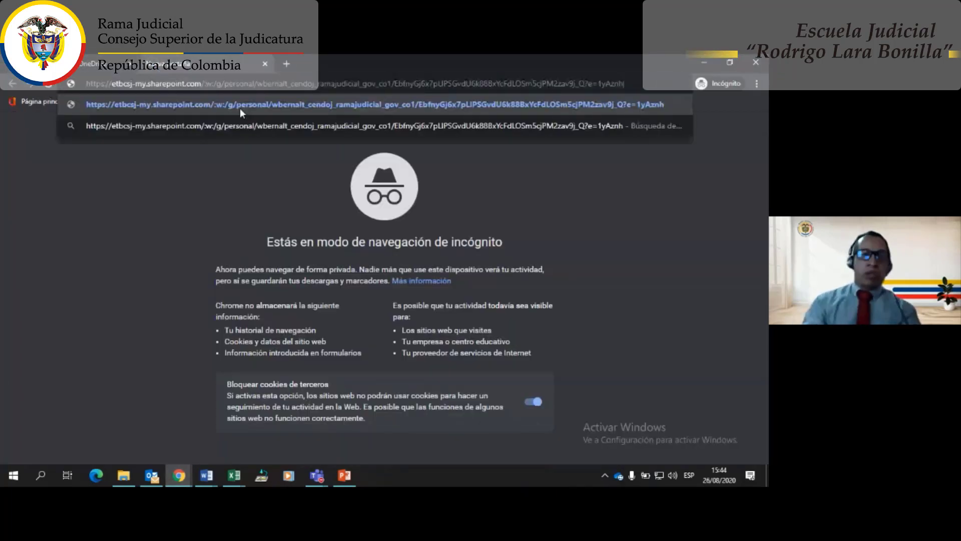
click(239, 108)
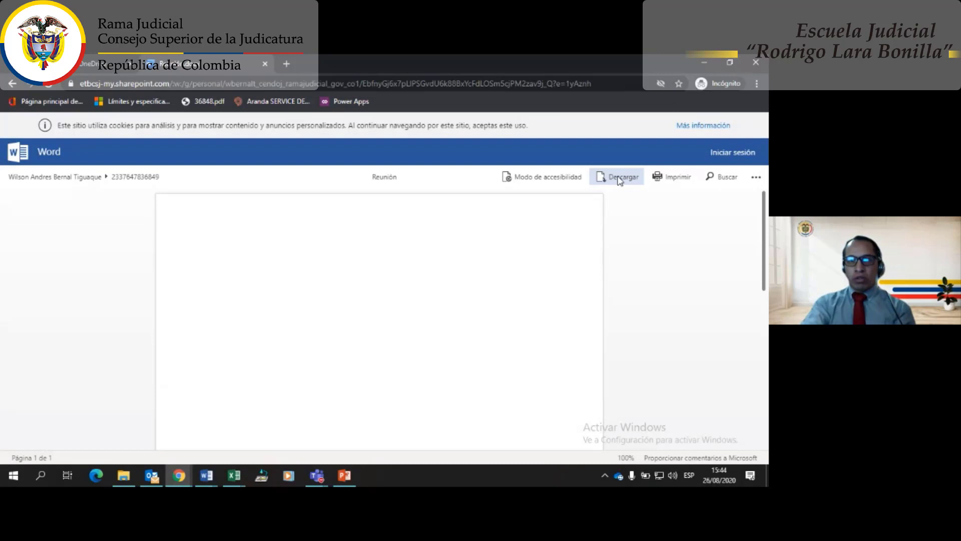
click(619, 178)
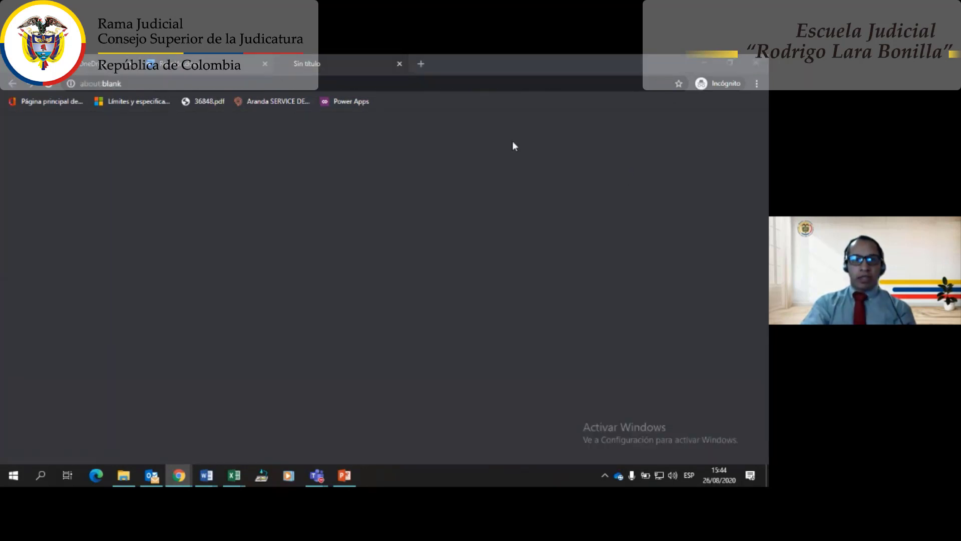
click(359, 313)
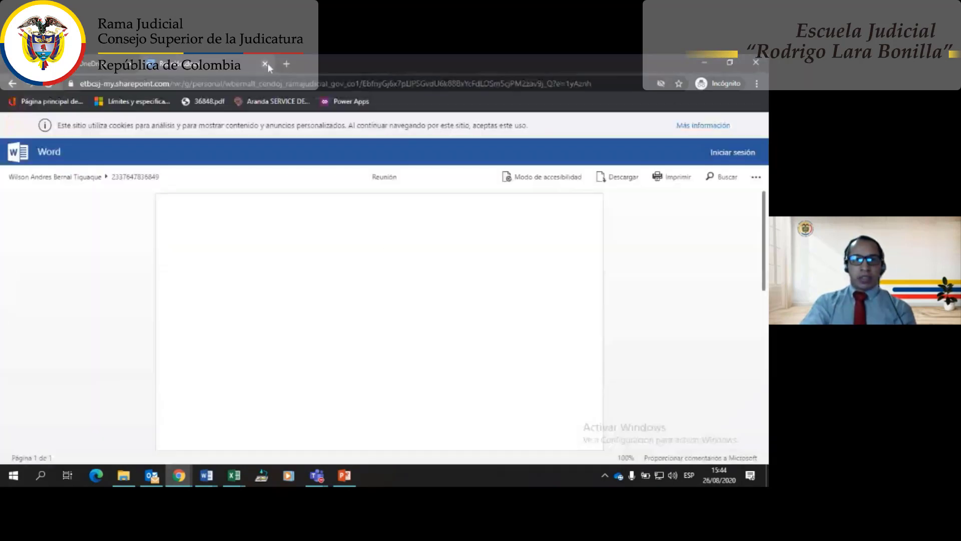
click(265, 62)
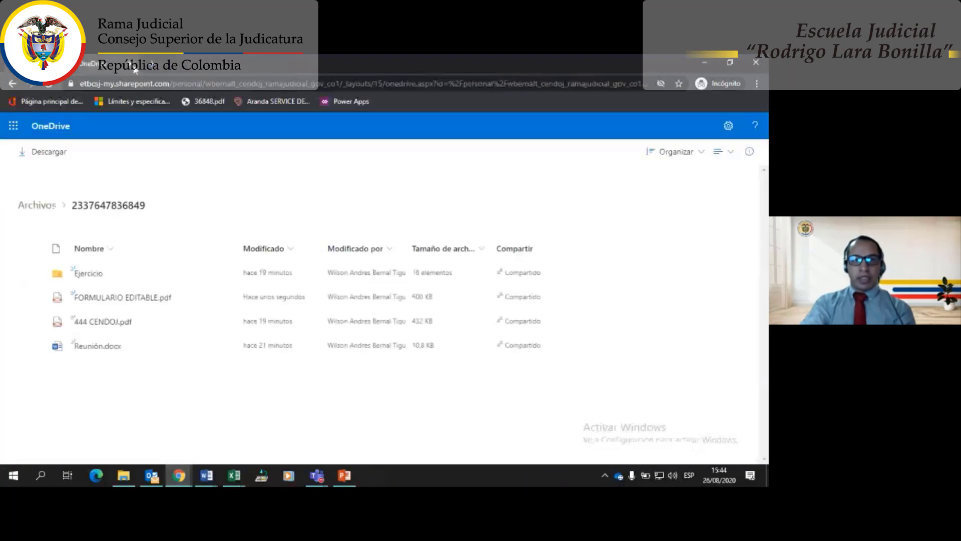
click(142, 64)
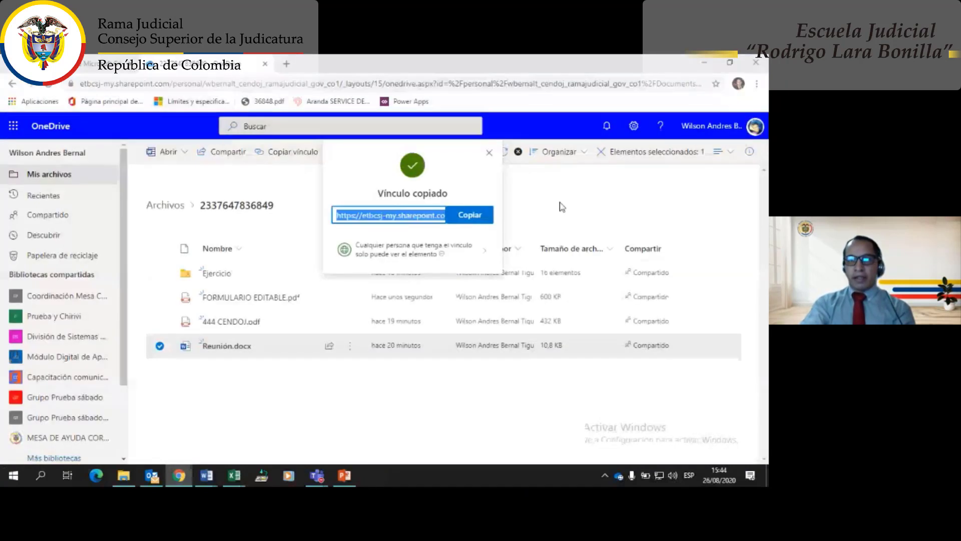
click(755, 125)
click(757, 83)
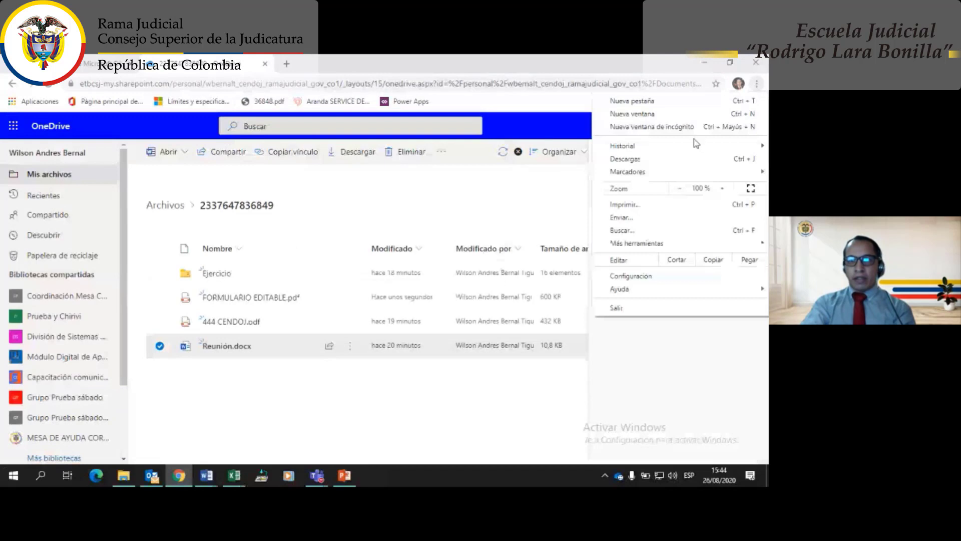
click(653, 127)
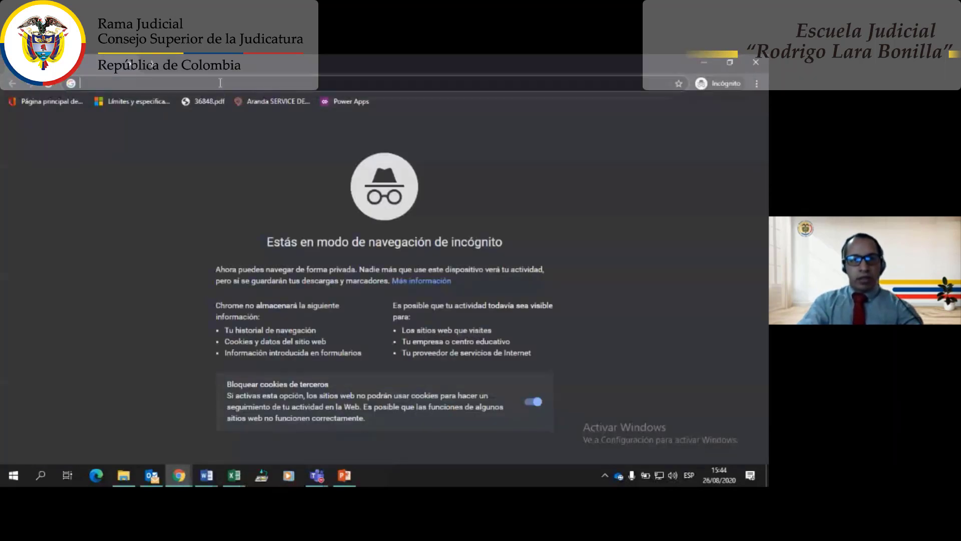
key(alt+Tab)
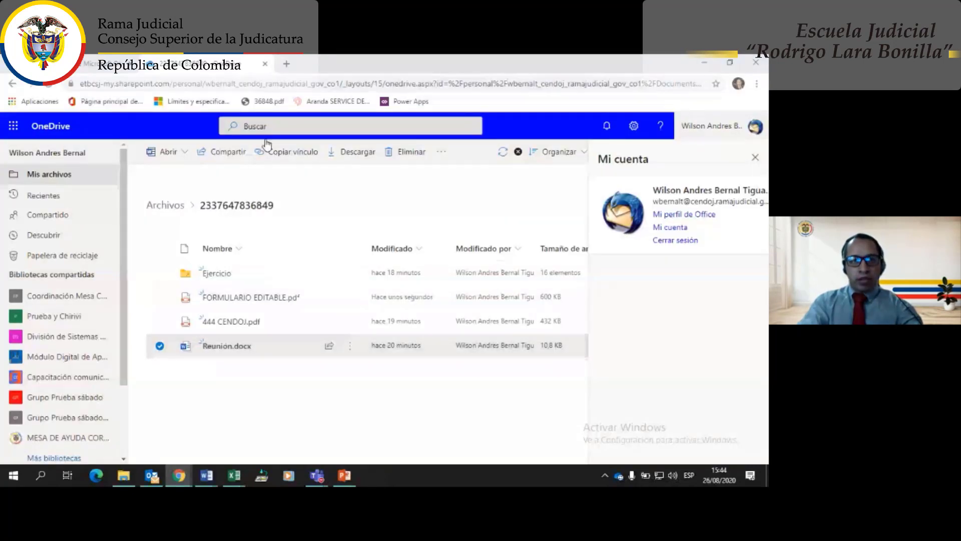
key(alt+Tab)
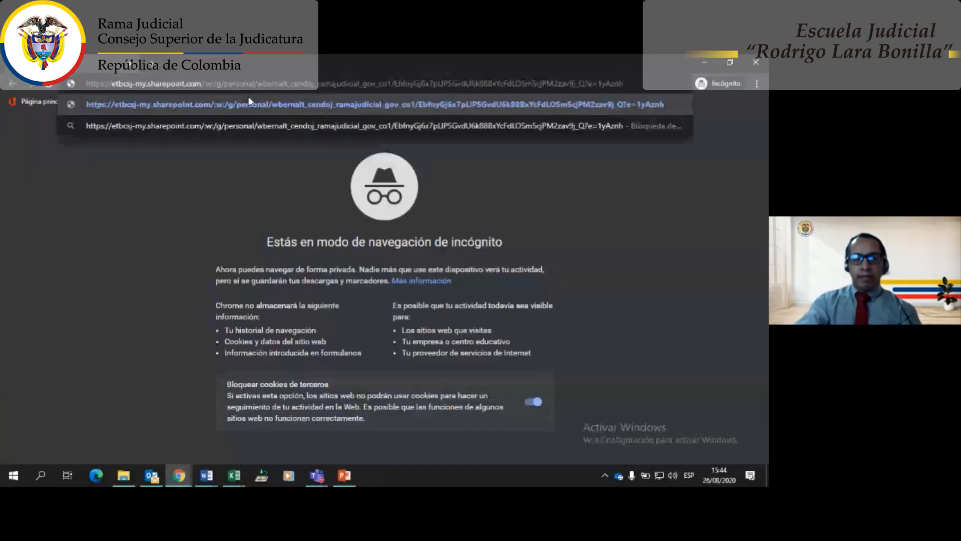
key(Return)
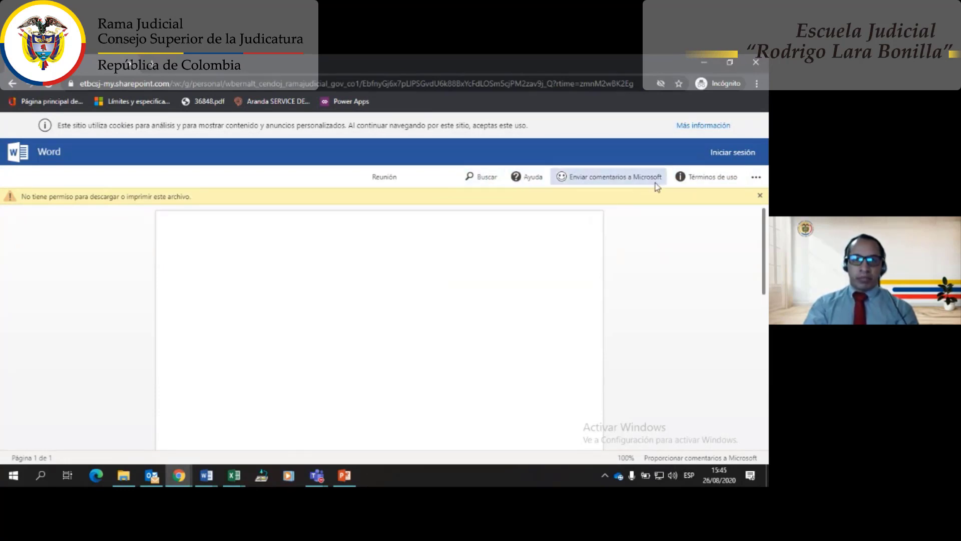
click(754, 177)
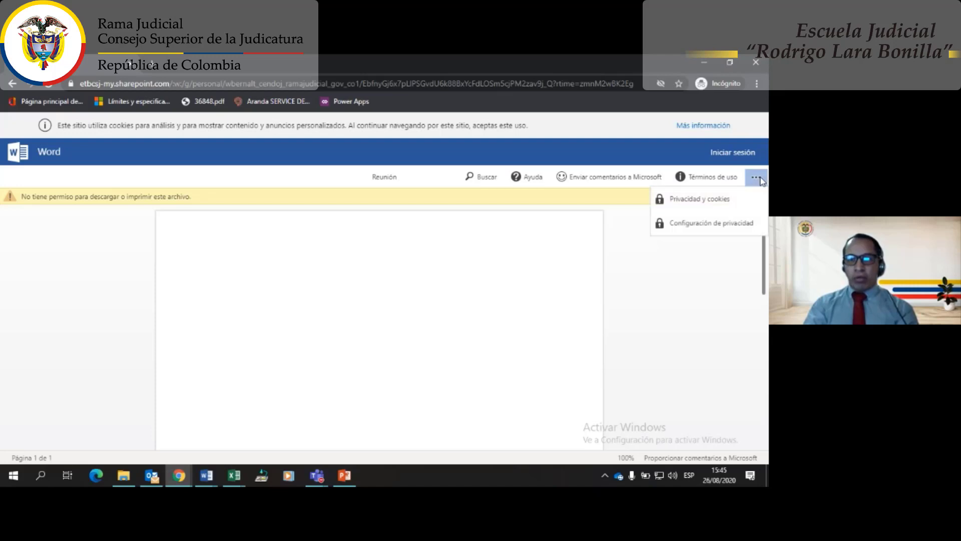
click(321, 276)
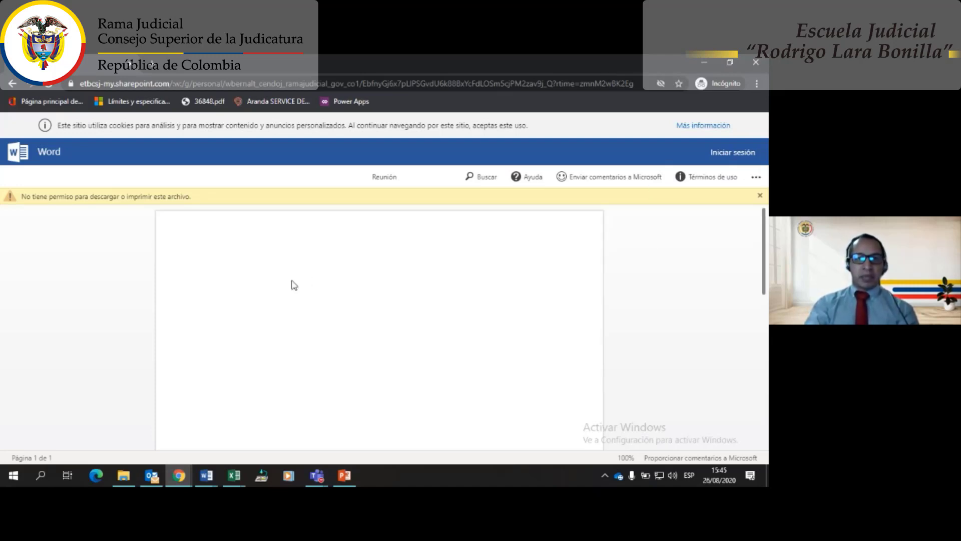
scroll(308, 284, down, 5)
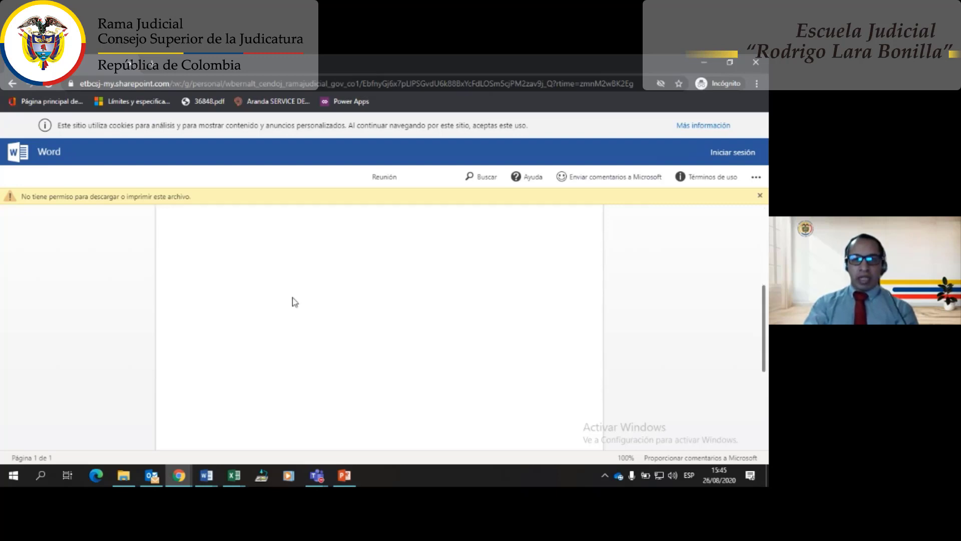
scroll(295, 300, up, 5)
scroll(265, 283, down, 3)
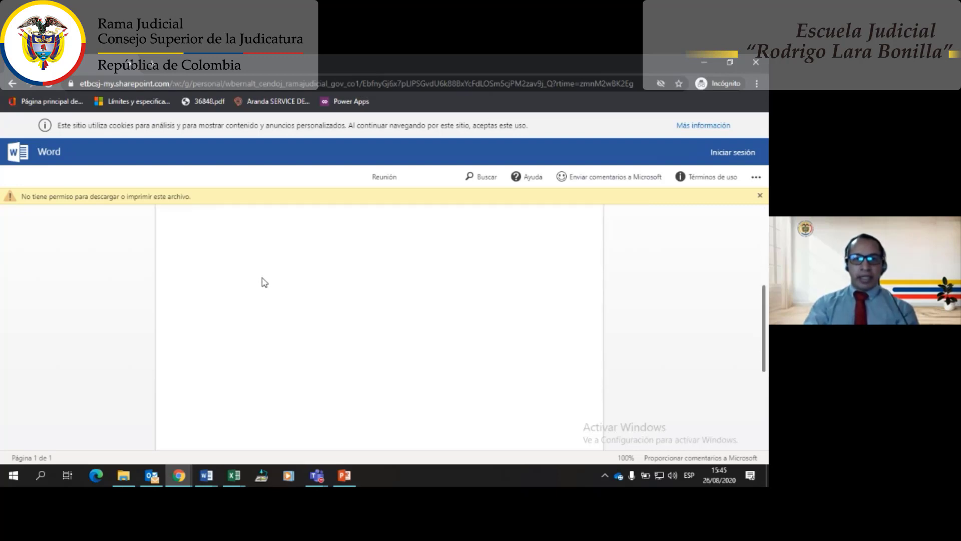
scroll(284, 300, up, 5)
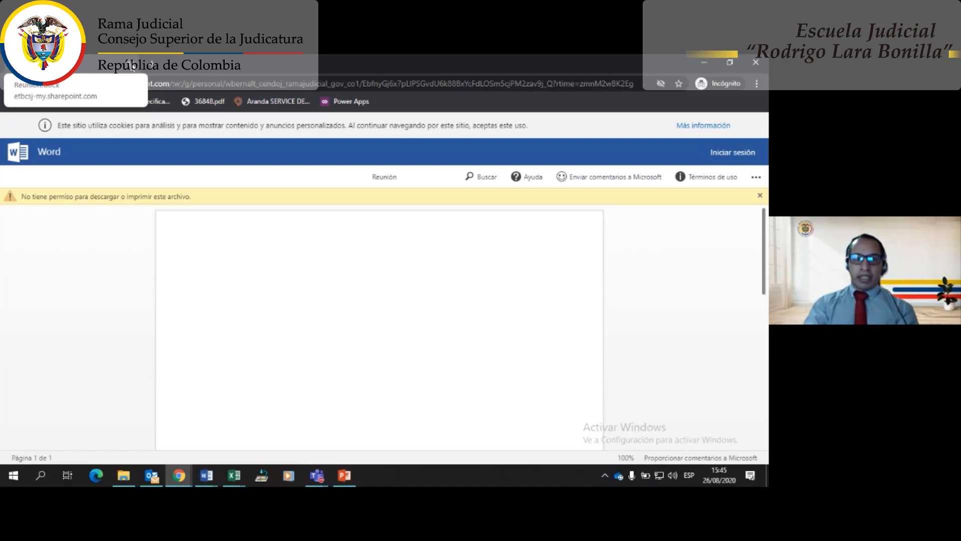
click(132, 66)
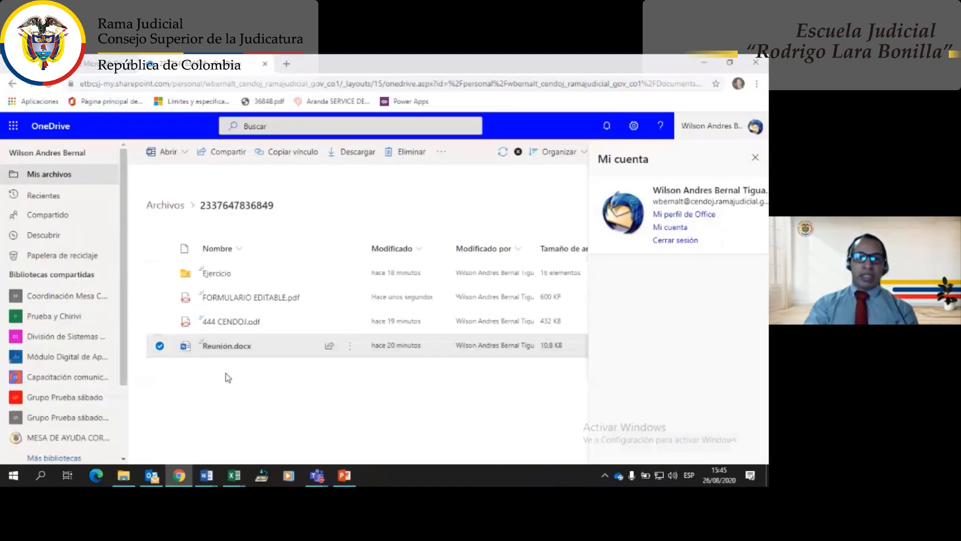
mouse_move(229, 303)
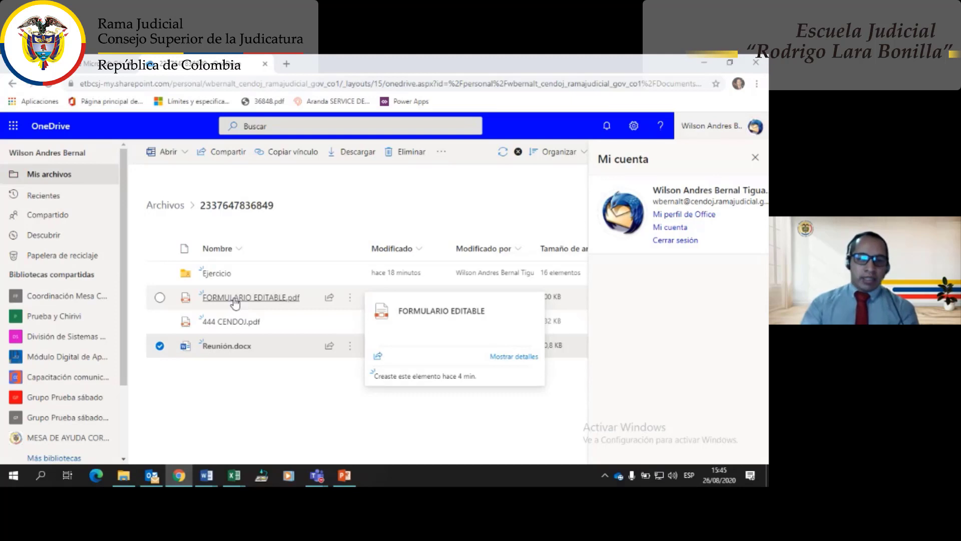
click(160, 346)
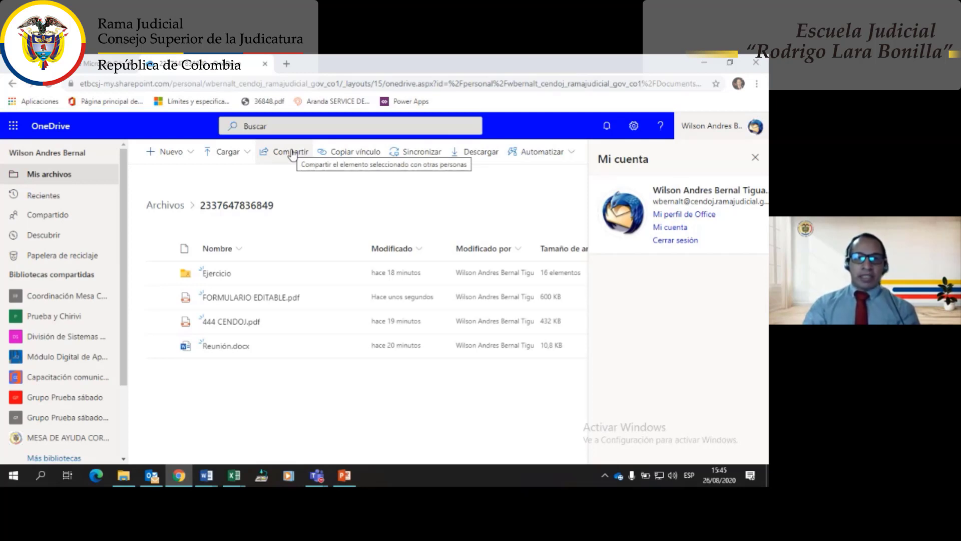
click(291, 153)
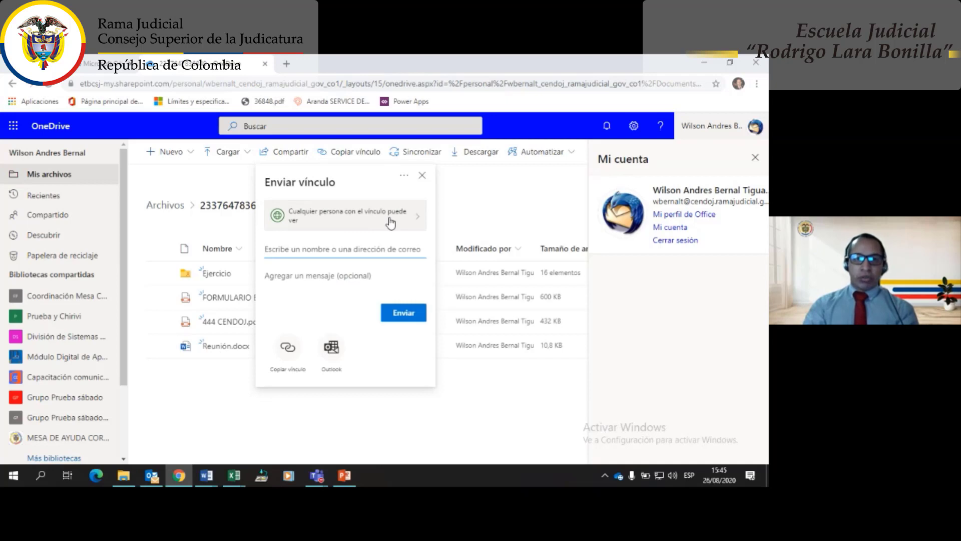
click(391, 222)
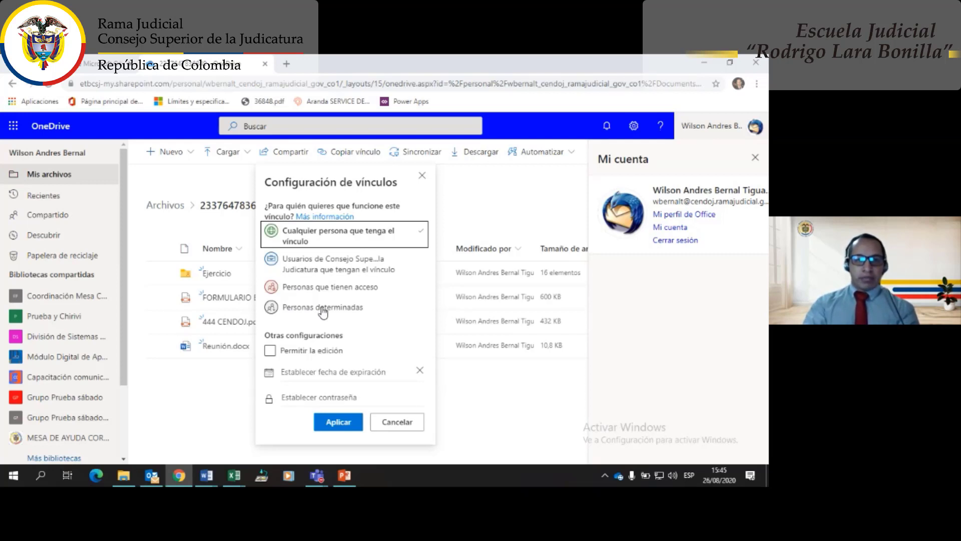
click(324, 311)
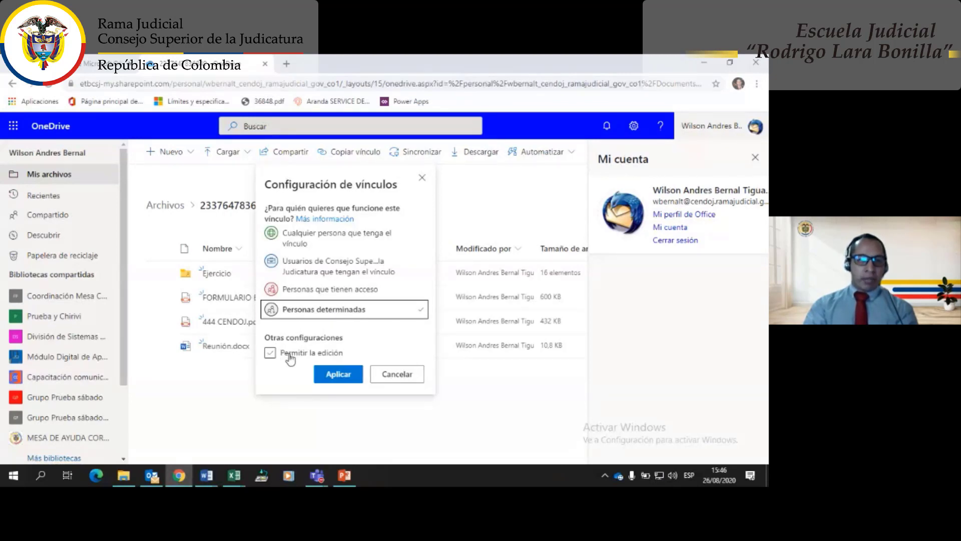
click(311, 291)
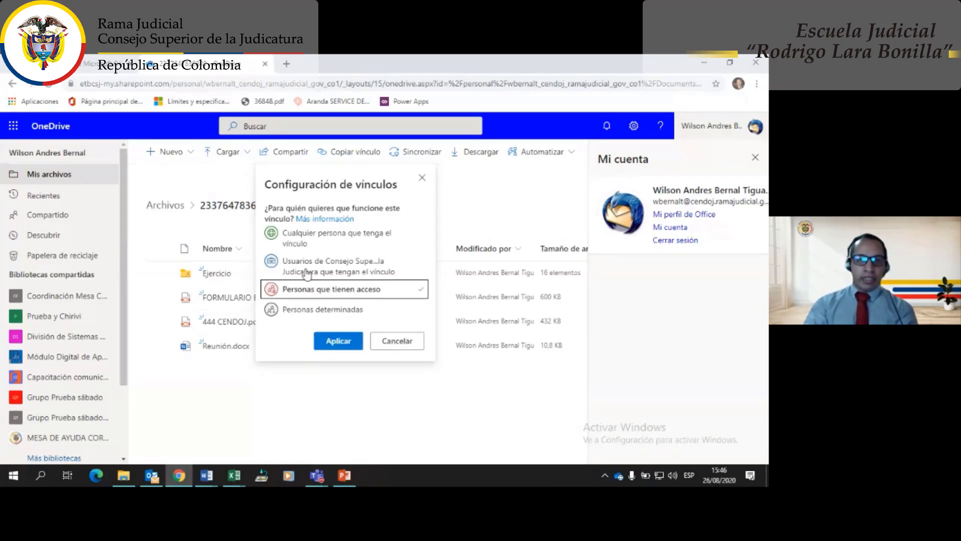
click(310, 273)
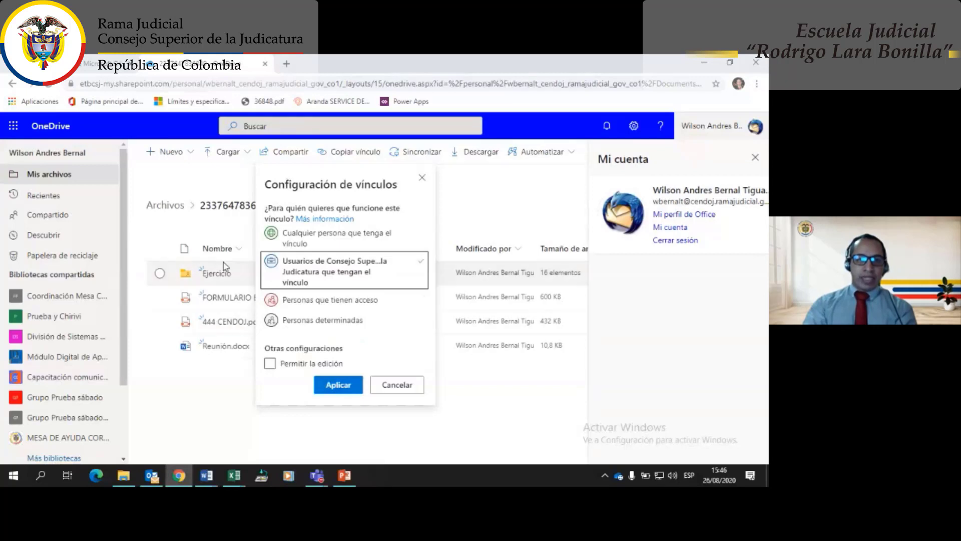
click(159, 345)
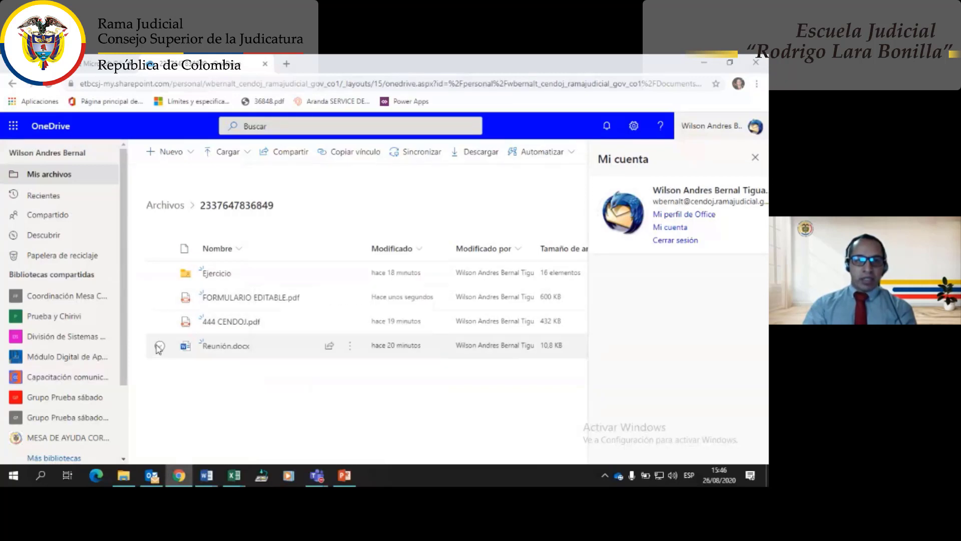
- Copy a view-only link to Reunión.docx and preview the organisation, existing-access, specific-people and edit options without applying
click(297, 159)
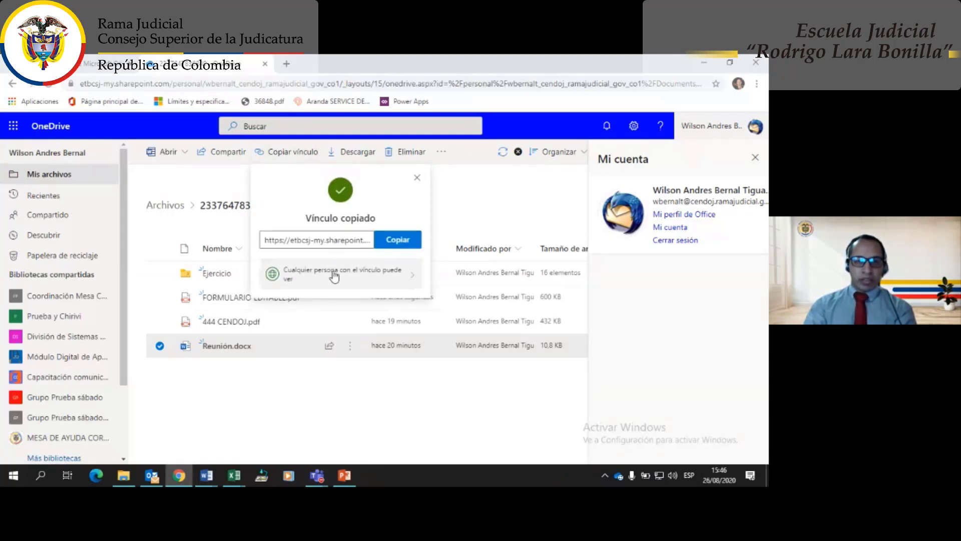
click(334, 276)
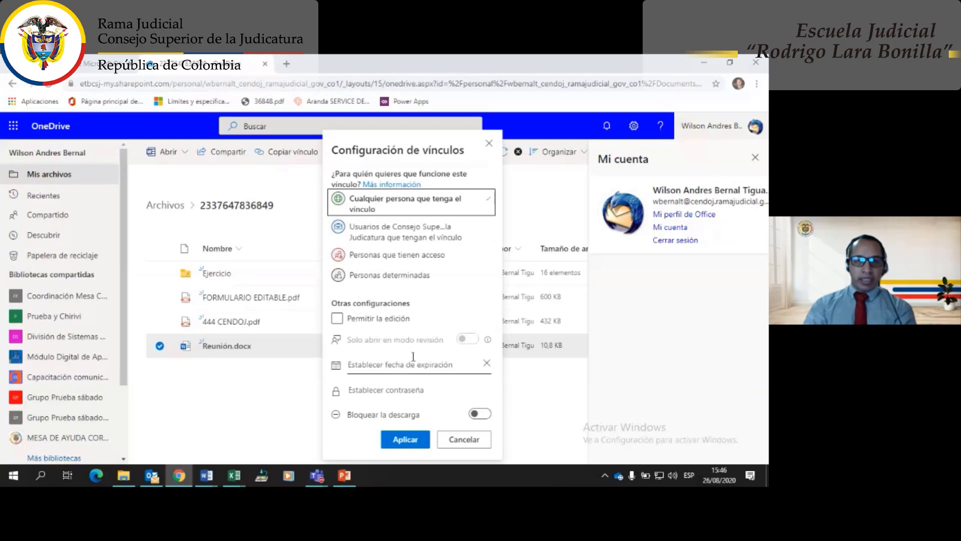
click(370, 240)
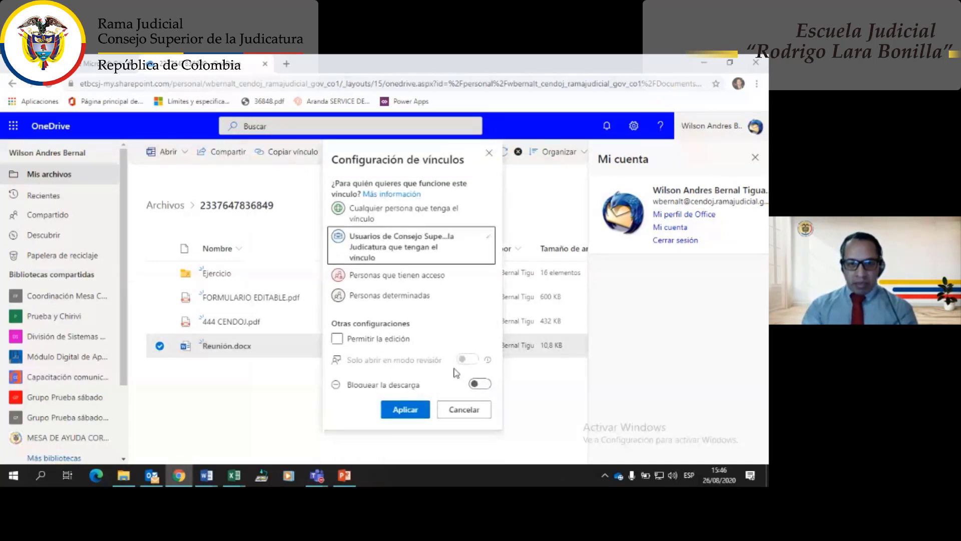
click(386, 274)
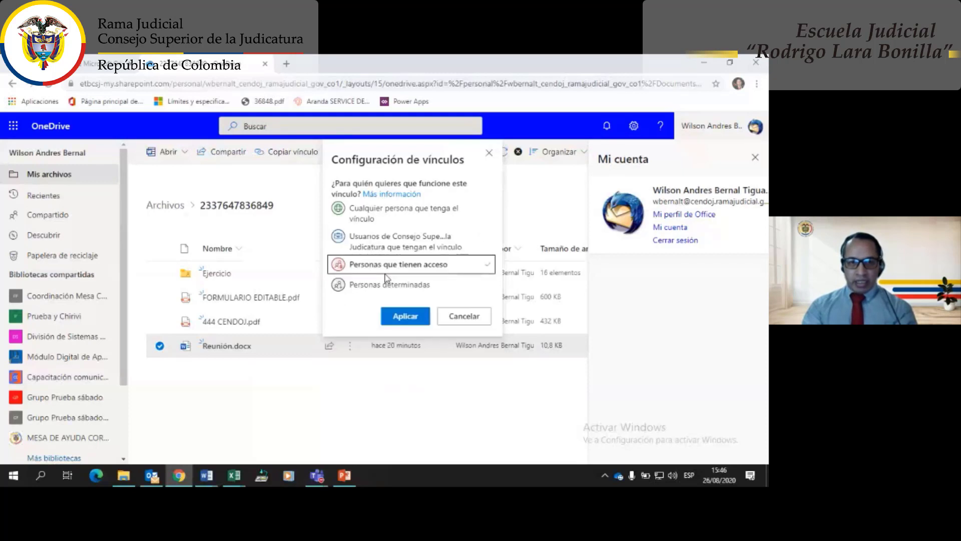
click(371, 287)
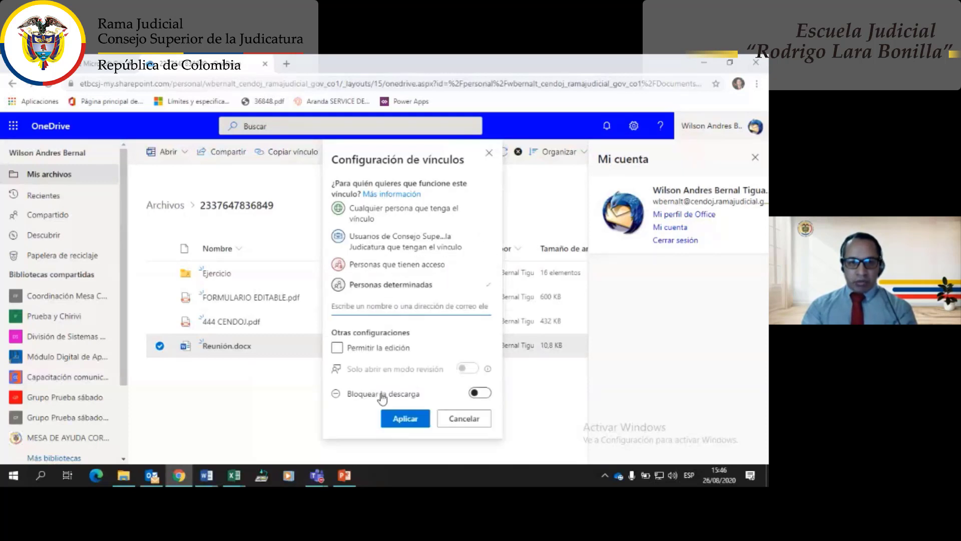
click(350, 351)
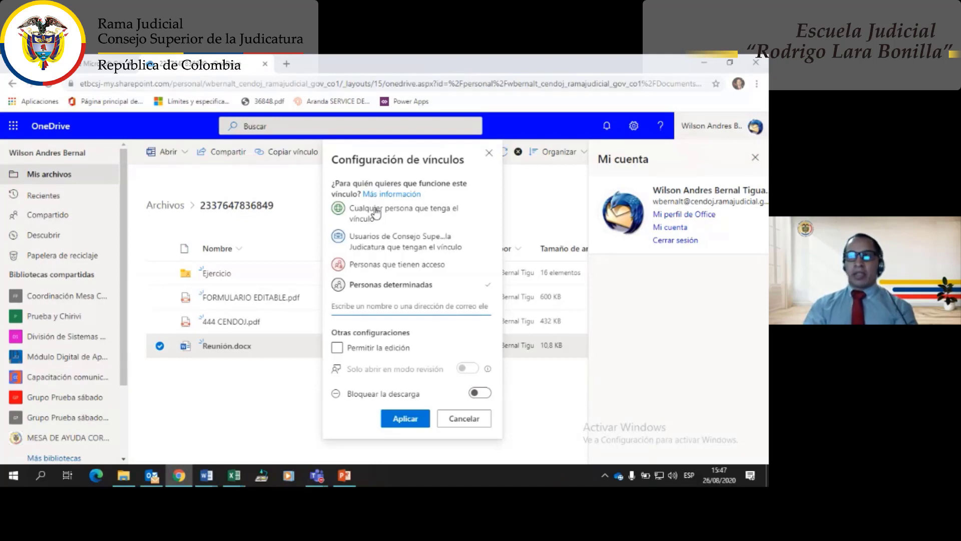
click(249, 380)
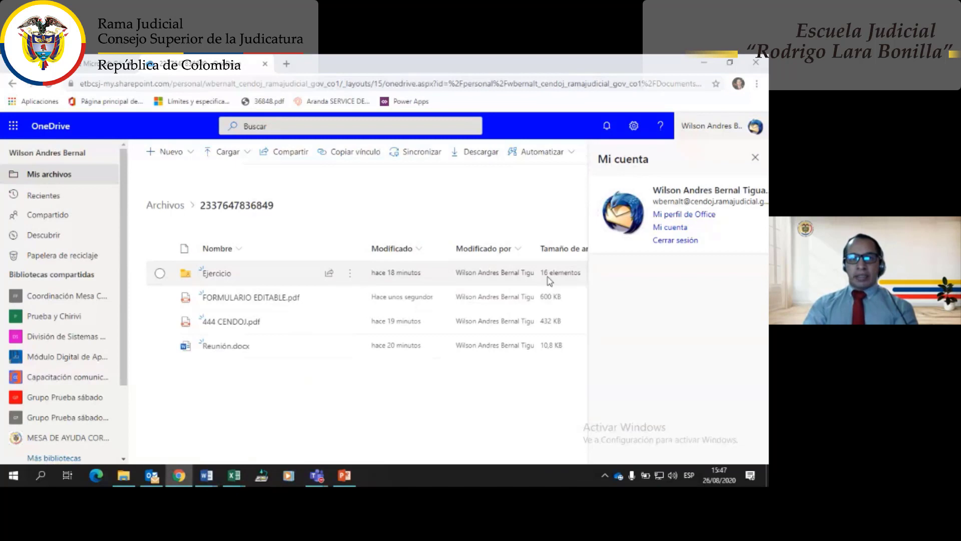
click(756, 160)
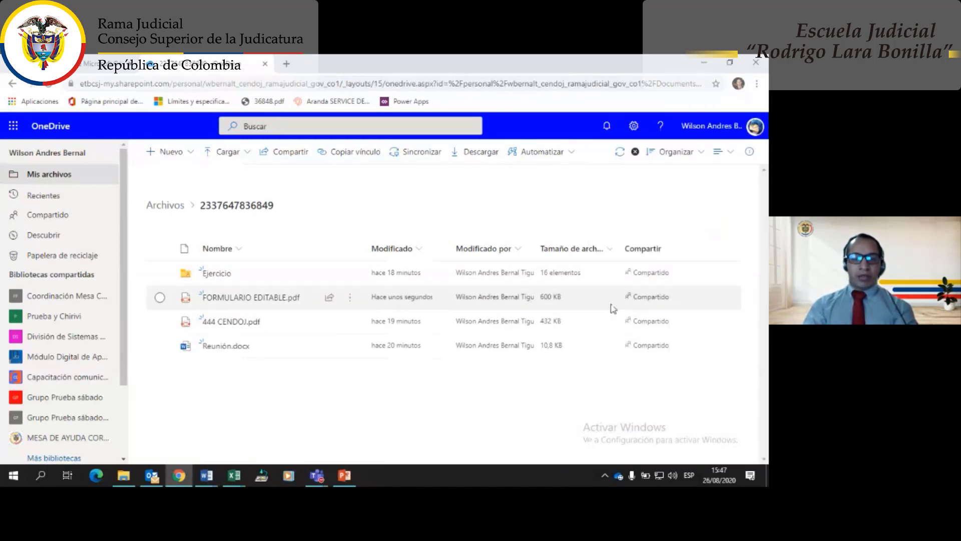
click(178, 205)
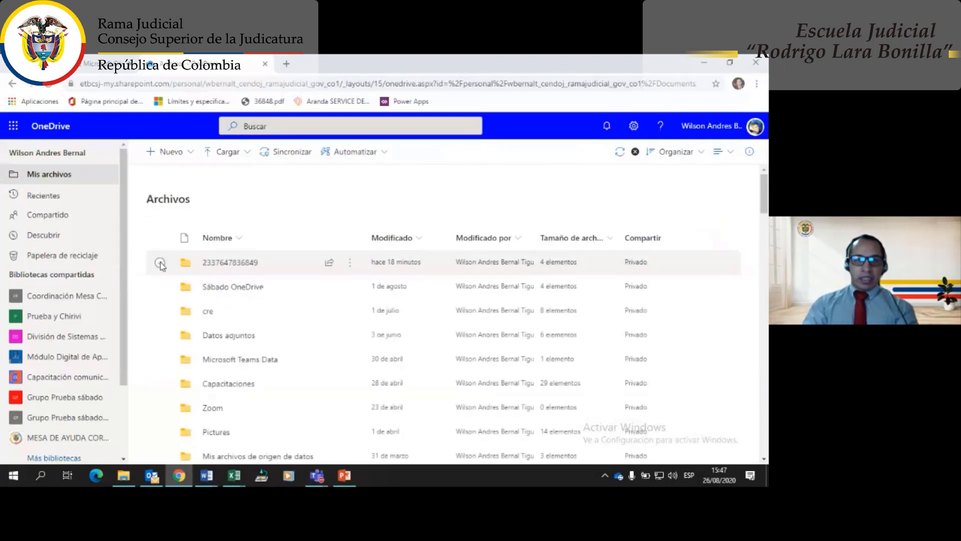
click(160, 263)
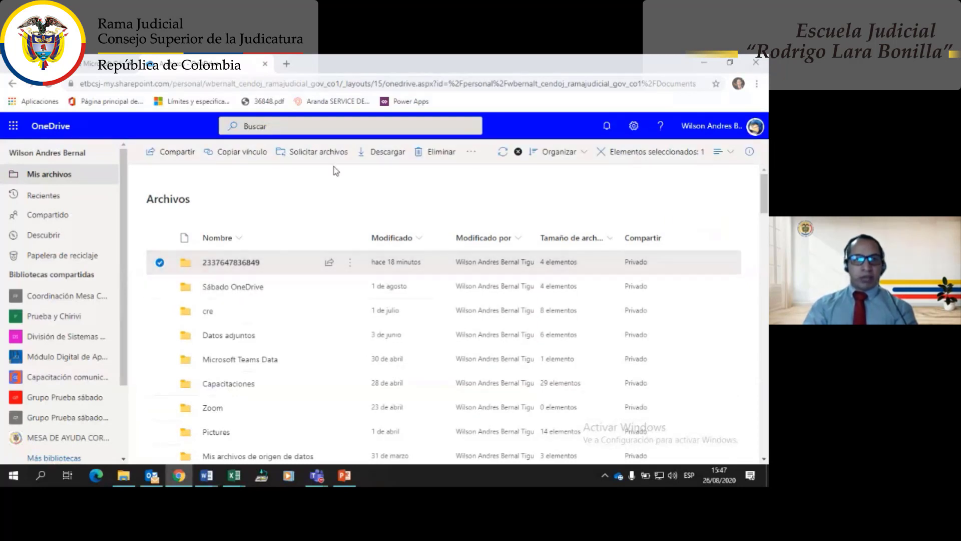
click(48, 86)
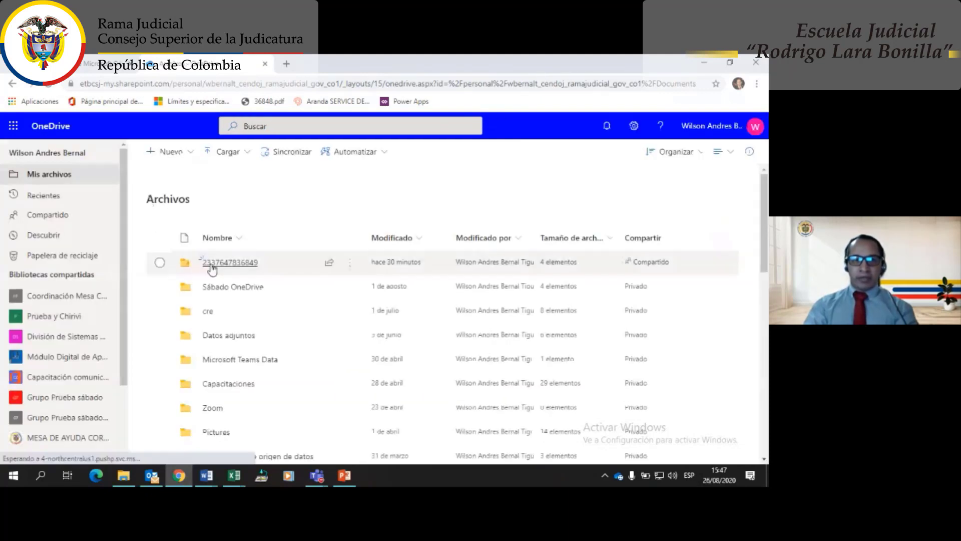
click(651, 268)
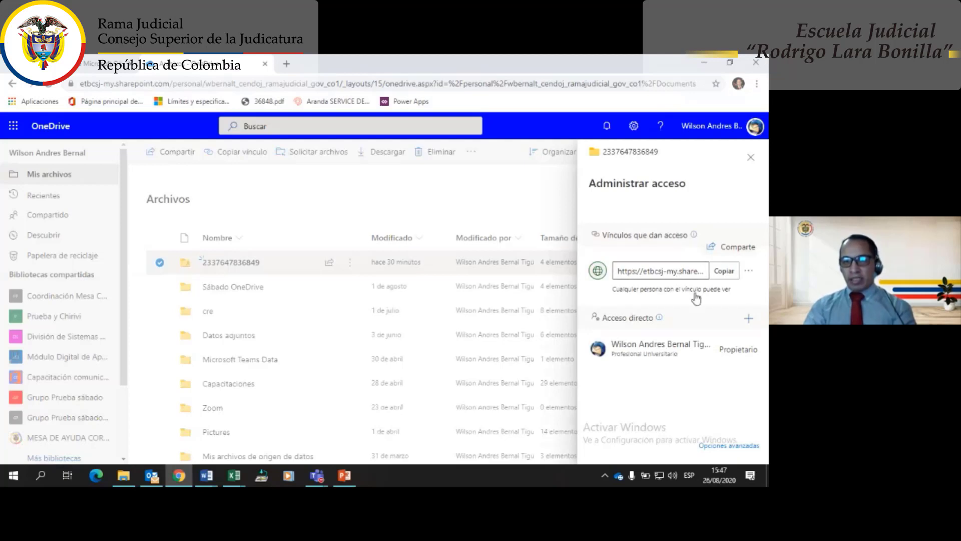
click(750, 273)
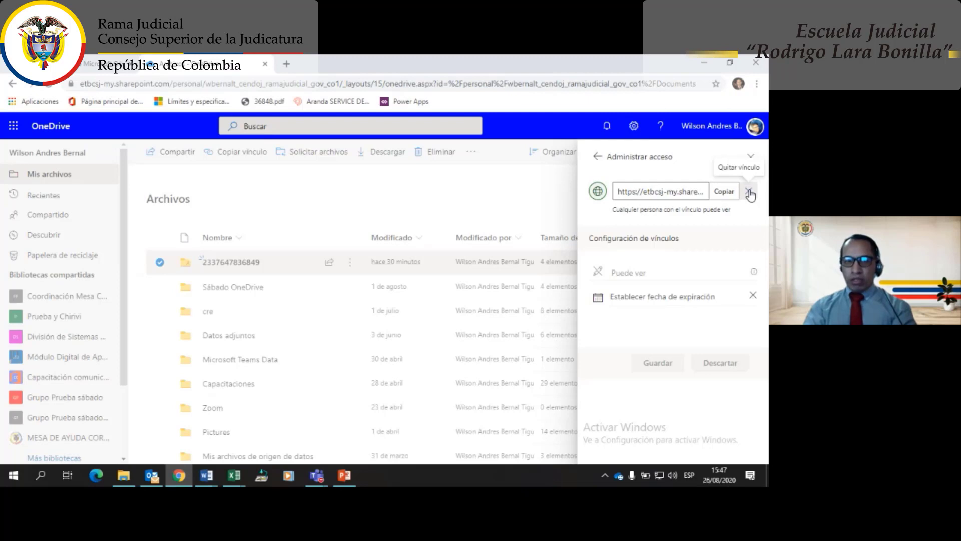
click(750, 193)
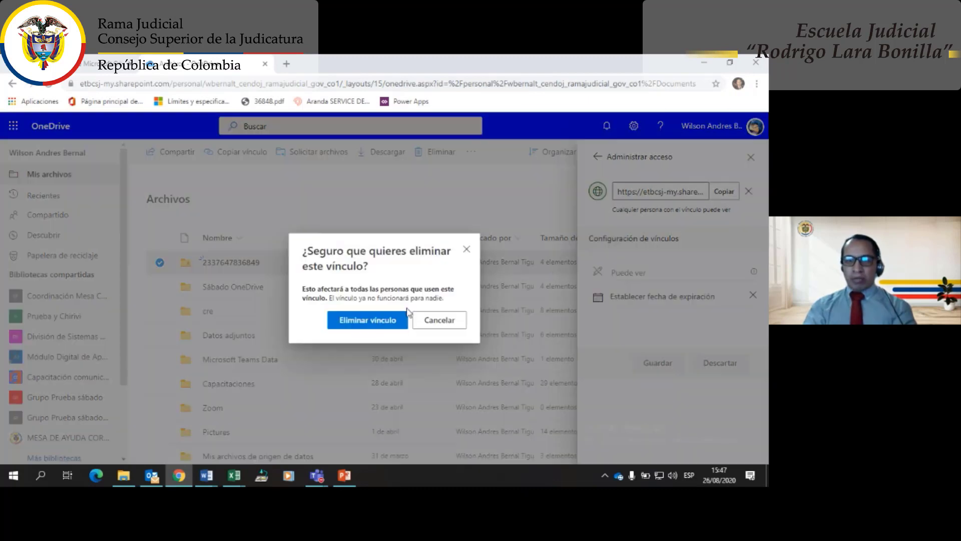
click(380, 320)
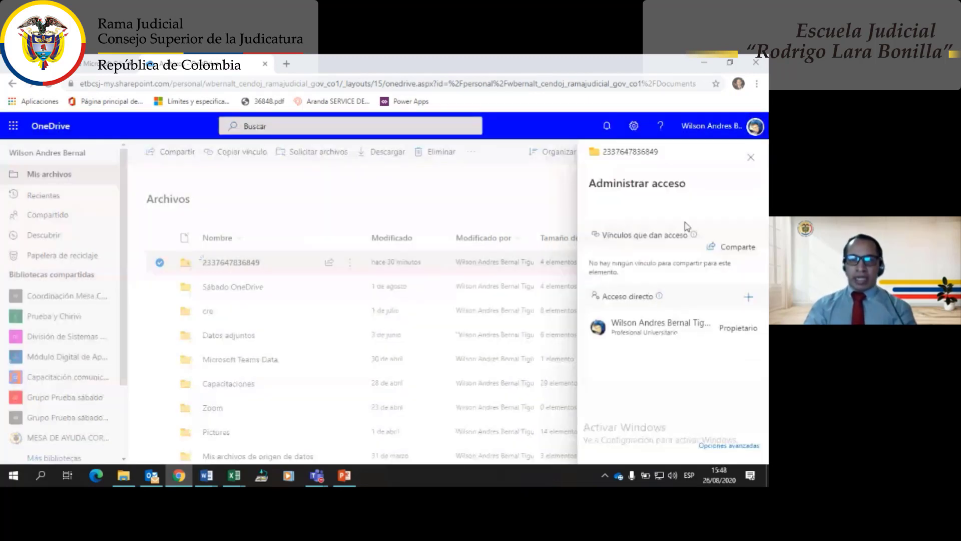
click(750, 157)
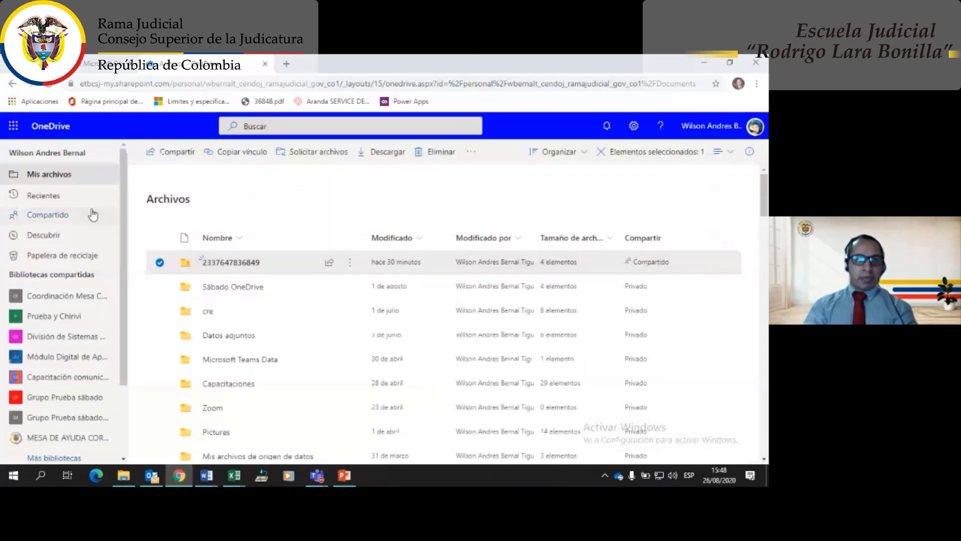
click(49, 84)
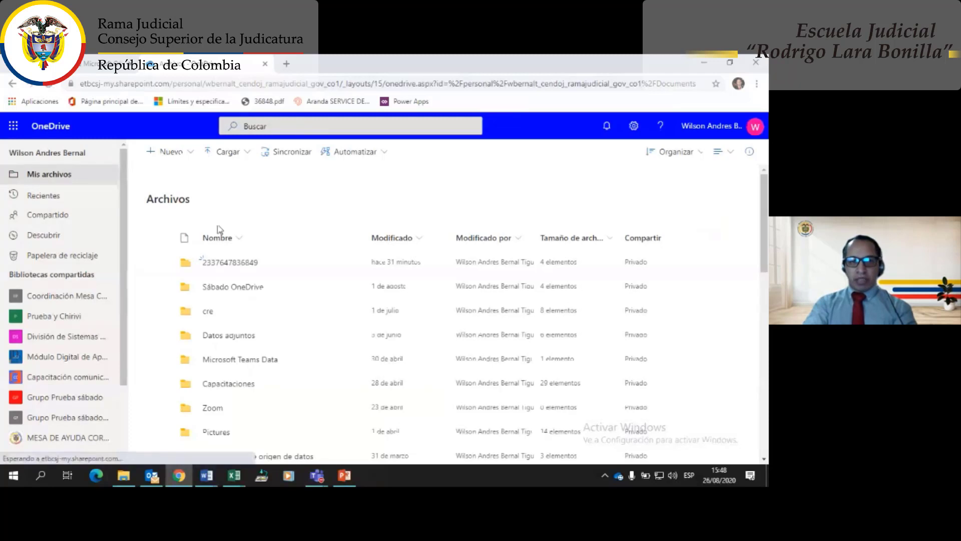
click(231, 263)
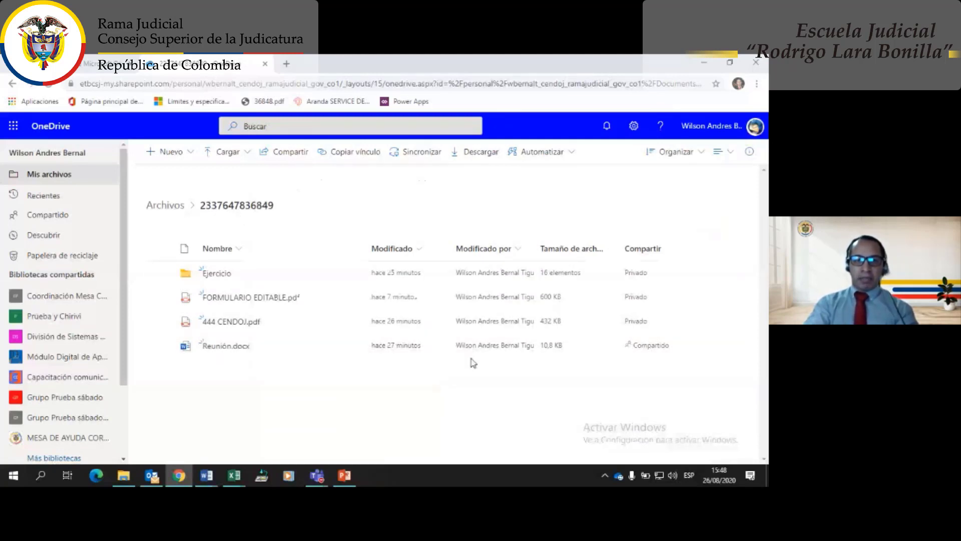
- Delete both of Reunión.docx's sharing links via Eliminar vínculo and close the access panel
click(650, 350)
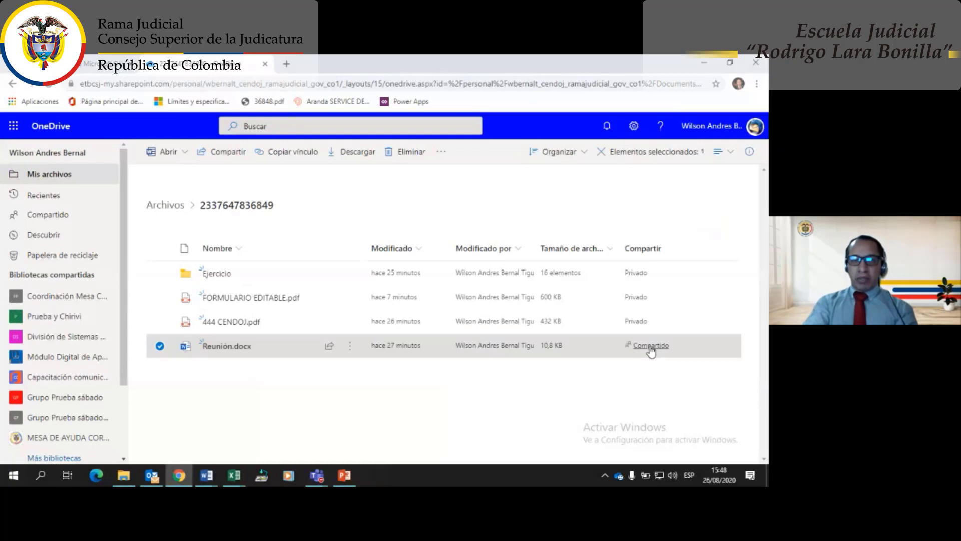
click(631, 347)
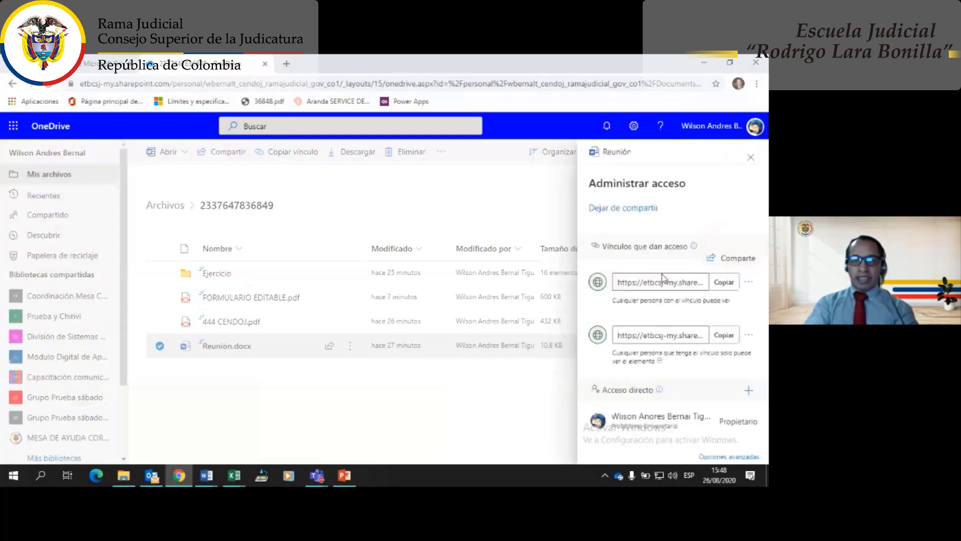
click(749, 284)
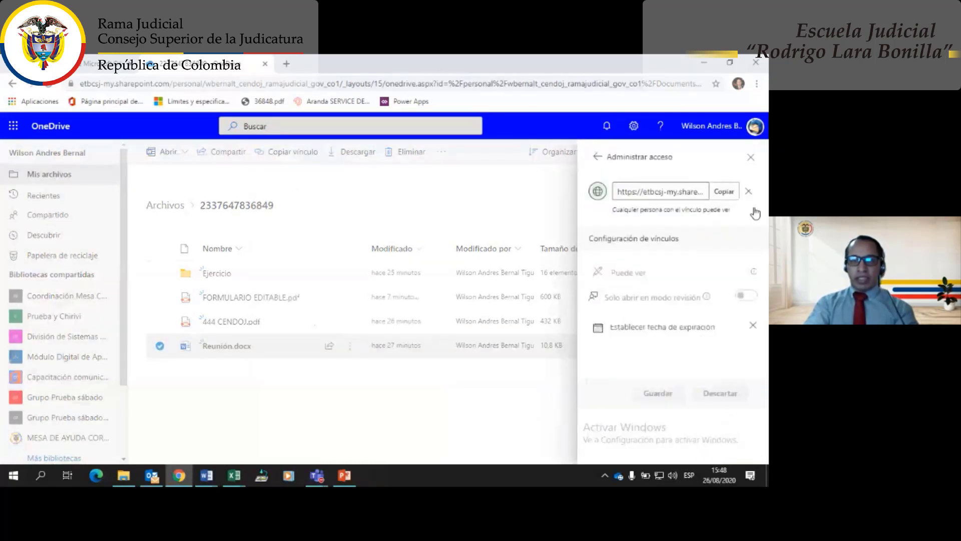
click(749, 191)
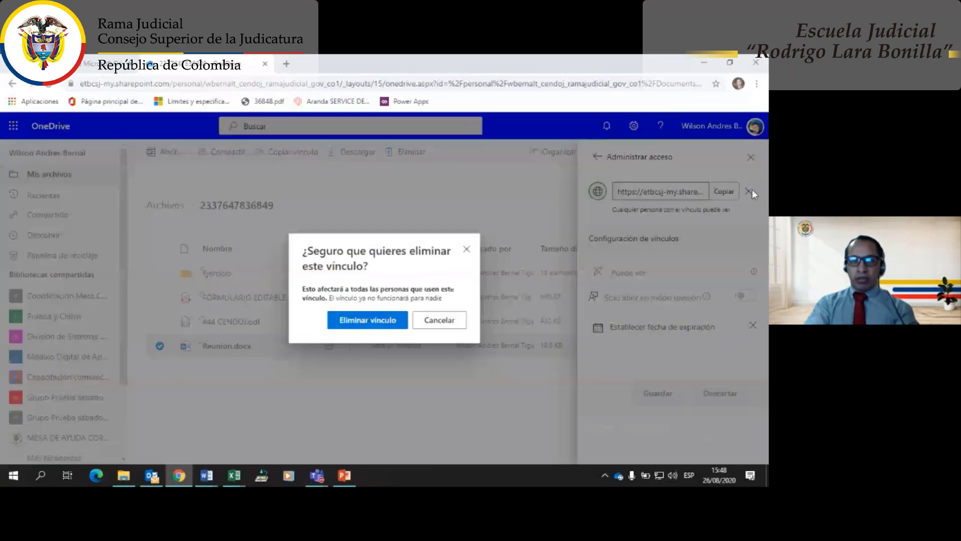
click(391, 320)
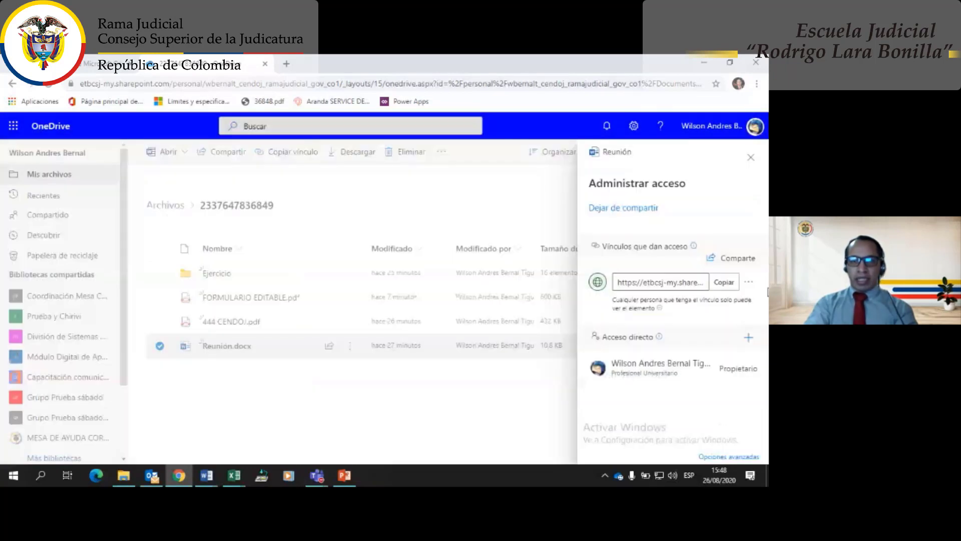
click(749, 285)
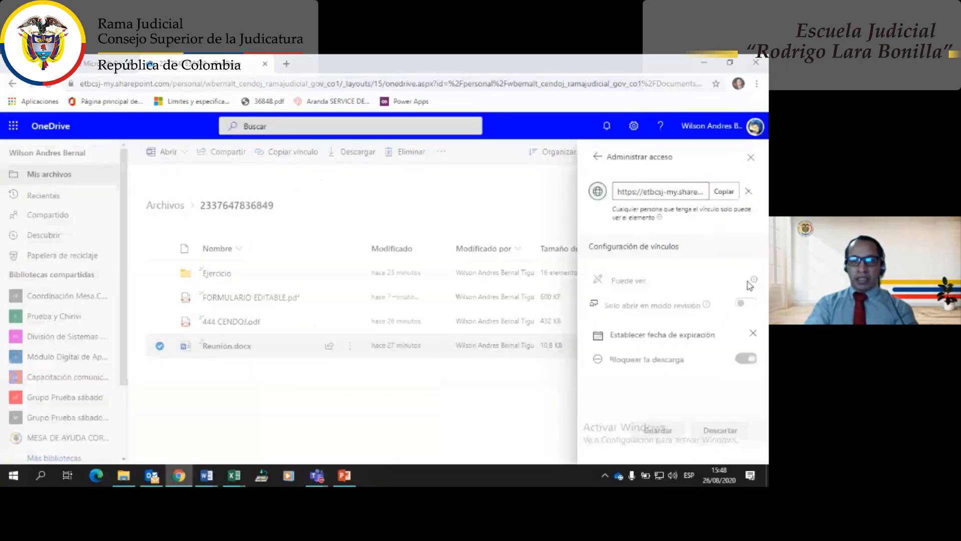
click(748, 191)
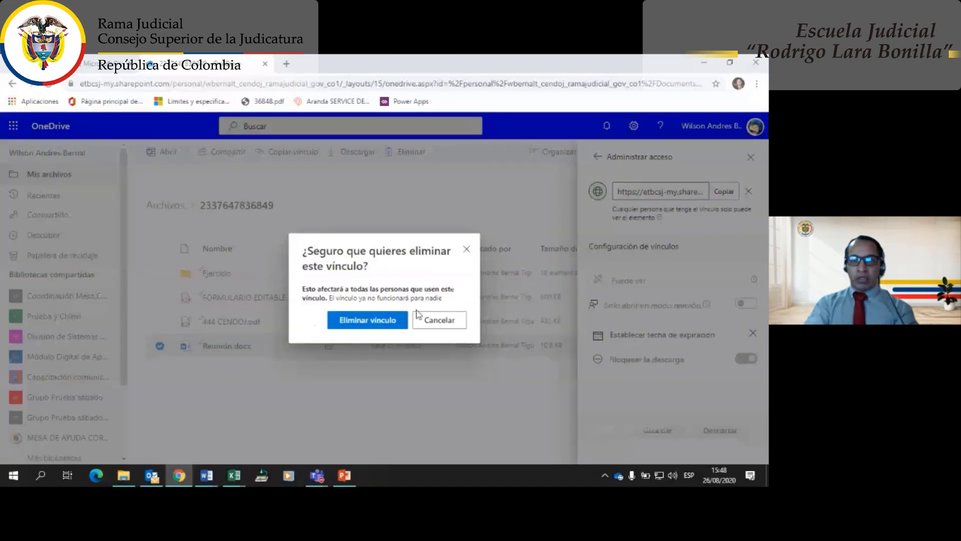
click(396, 323)
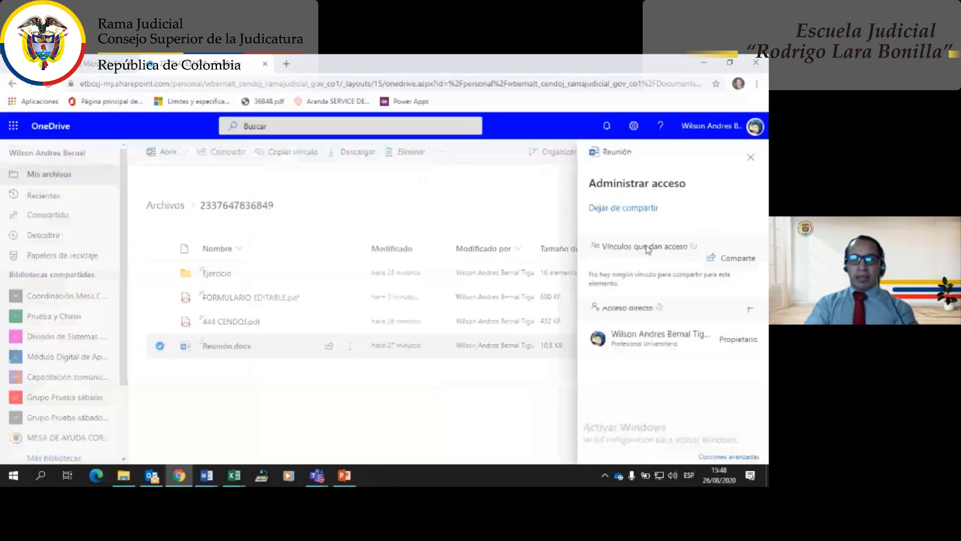
click(751, 160)
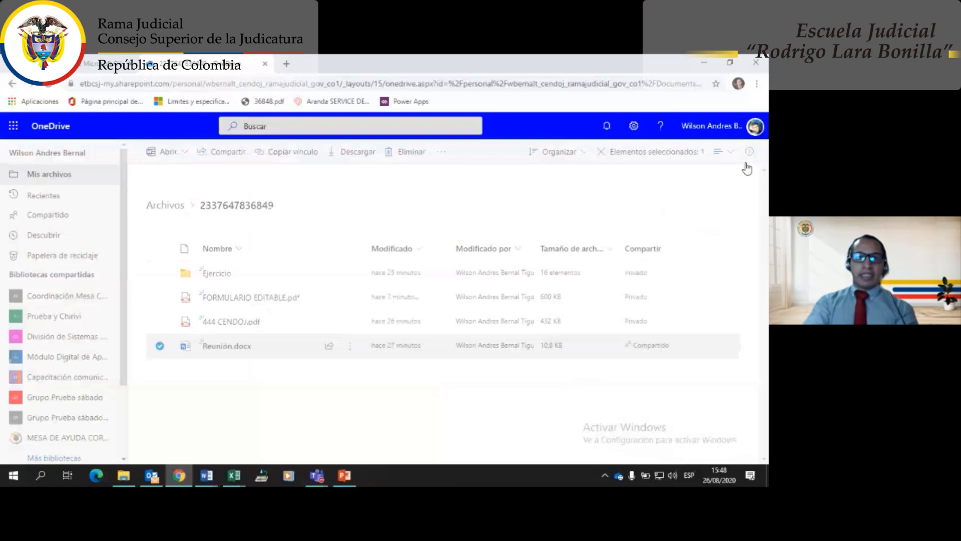
click(756, 84)
- In a new incognito window, load the old Reunión.docx link and see it has been removed
click(679, 132)
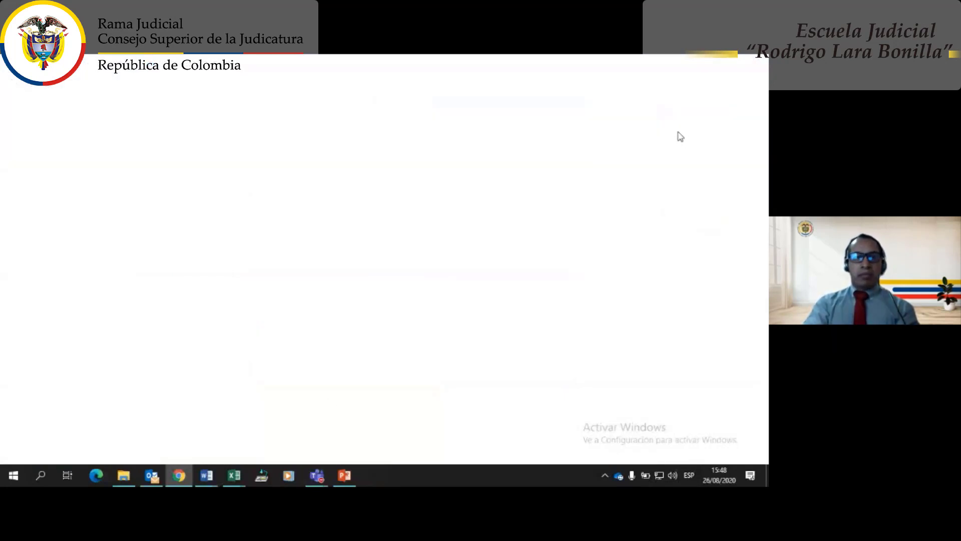
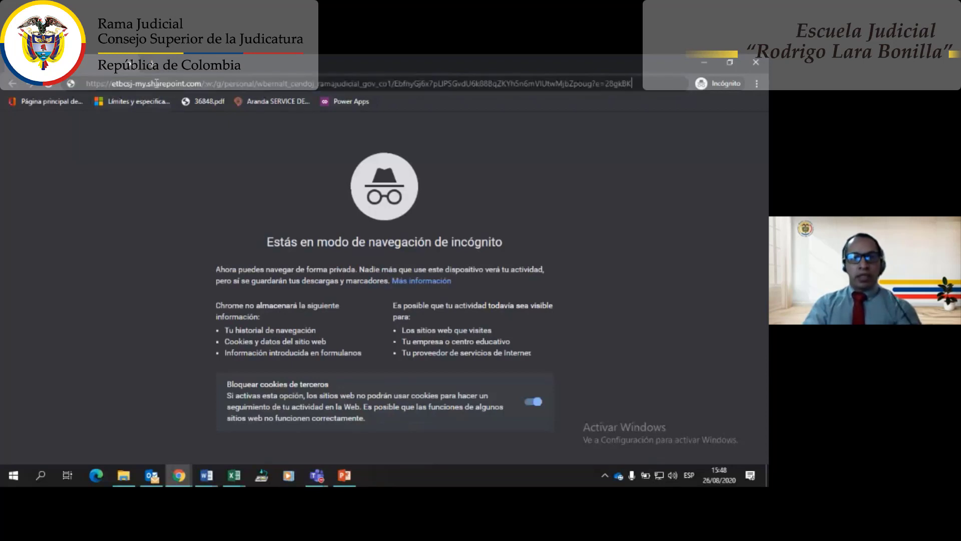
key(Return)
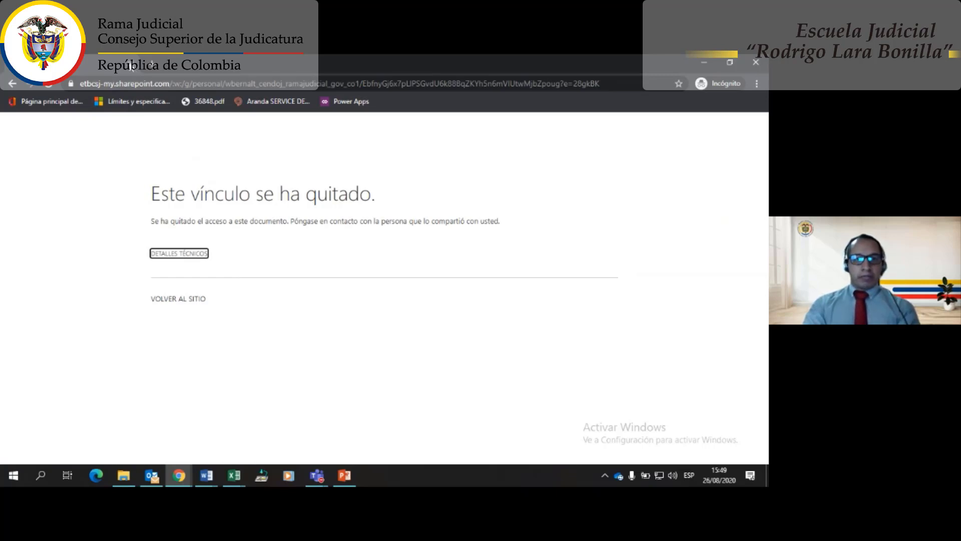
click(131, 65)
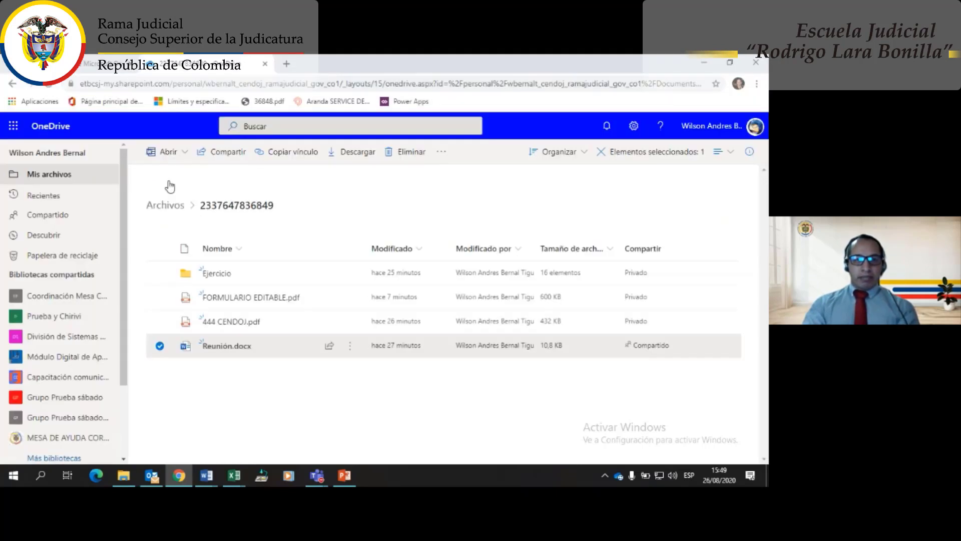
mouse_move(214, 350)
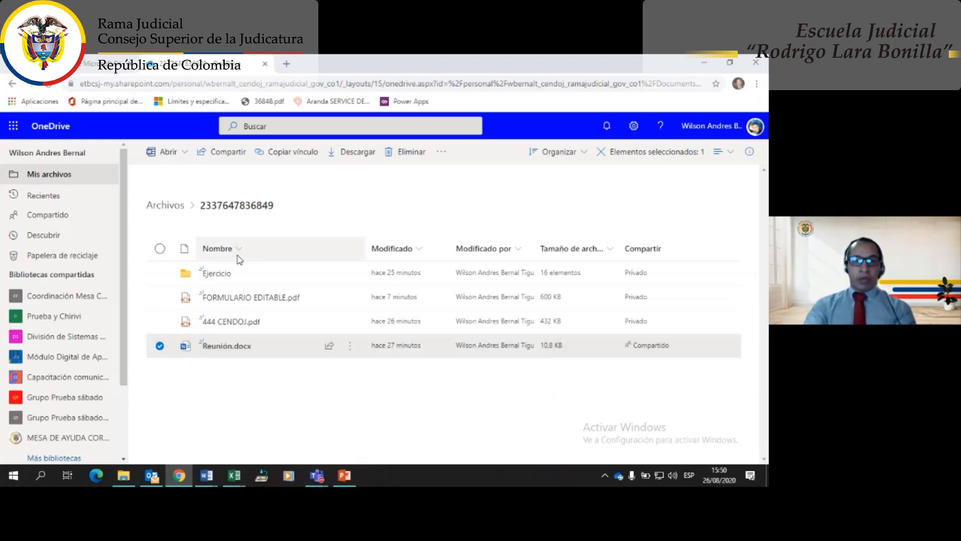
mouse_move(226, 356)
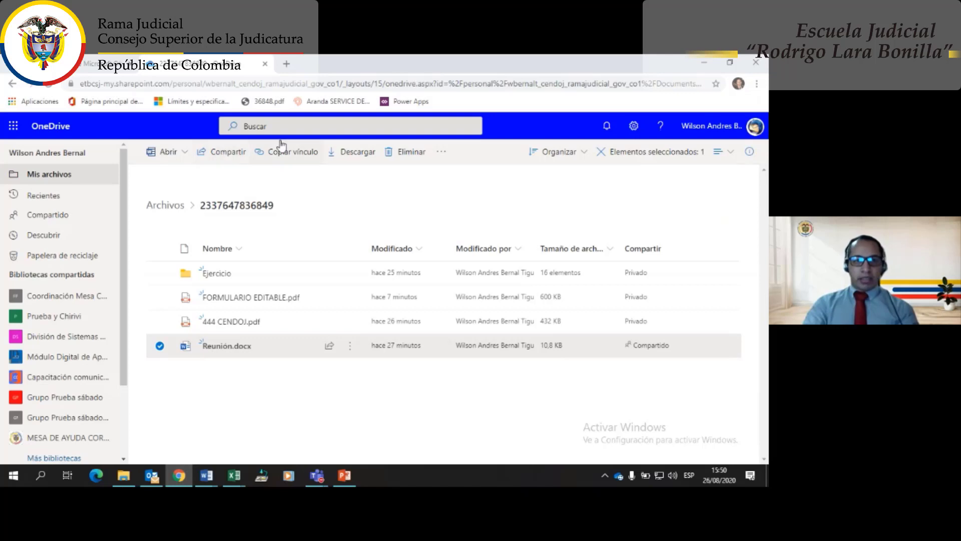
- Set Reunión.docx's share link to Permitir la edición with review-only mode off, and apply
click(231, 157)
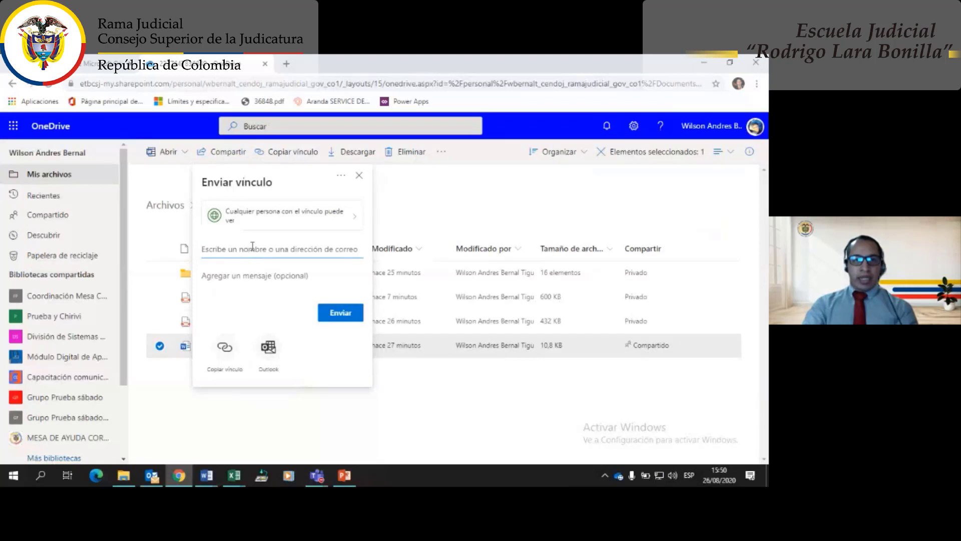
click(348, 222)
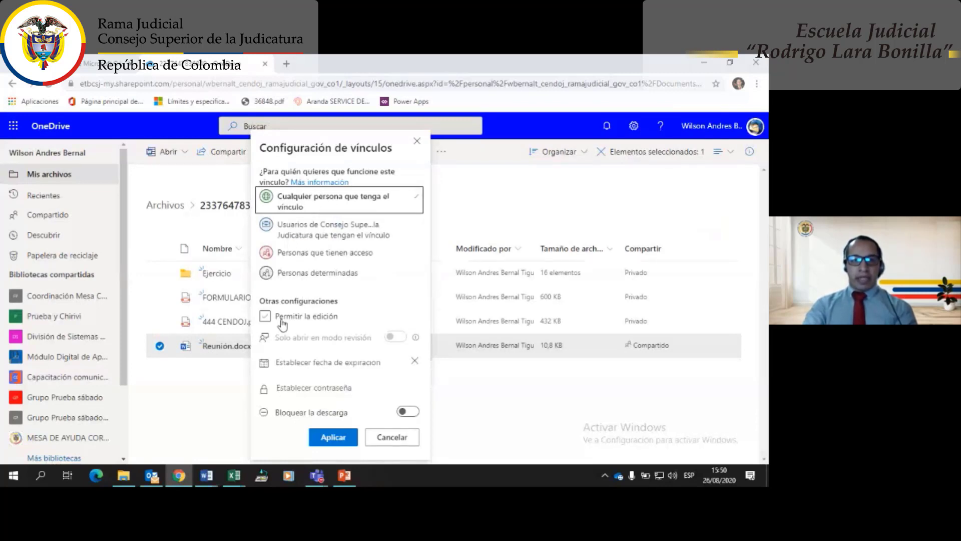
click(265, 317)
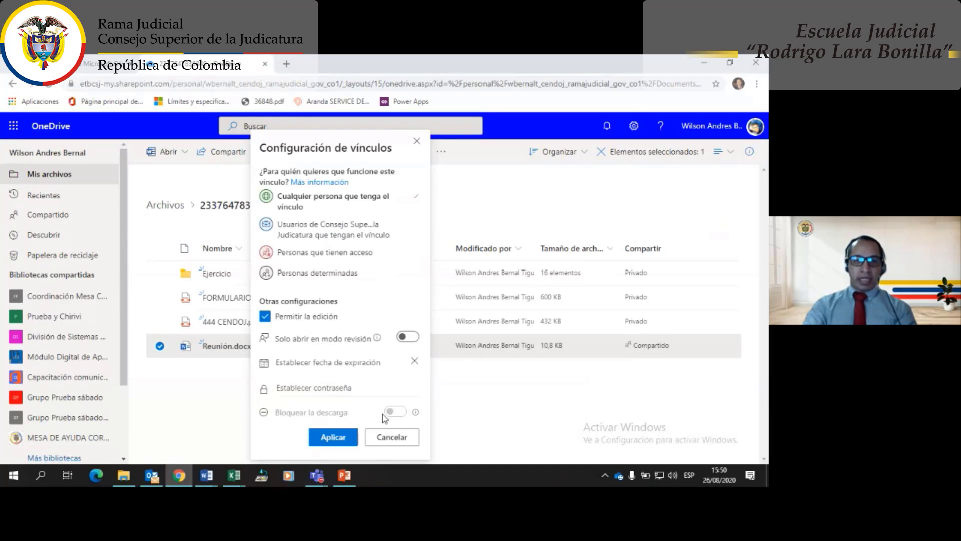
click(265, 316)
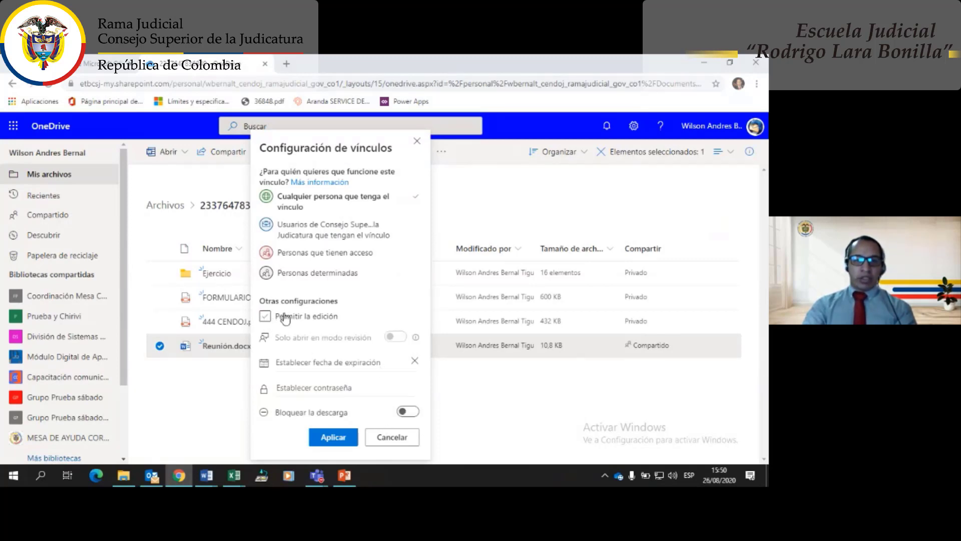
click(408, 412)
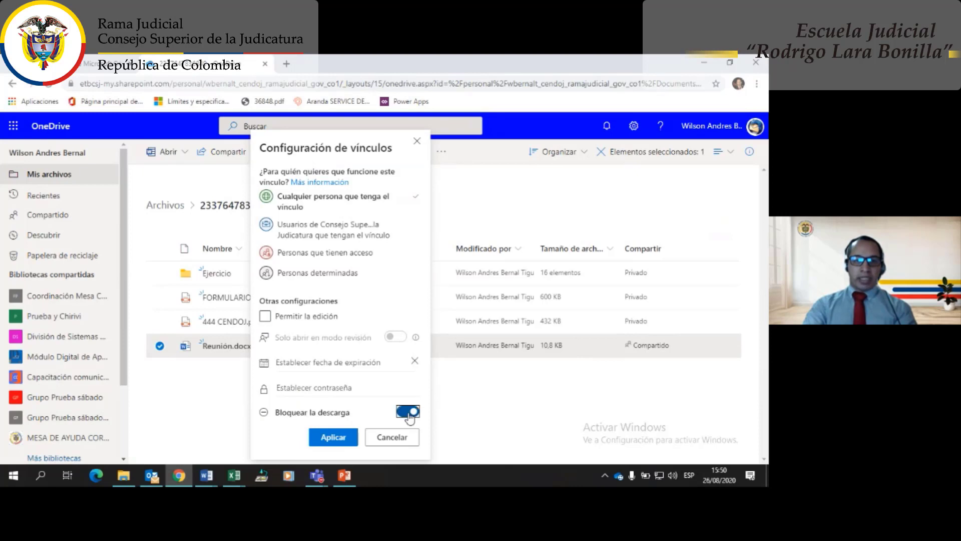
click(265, 316)
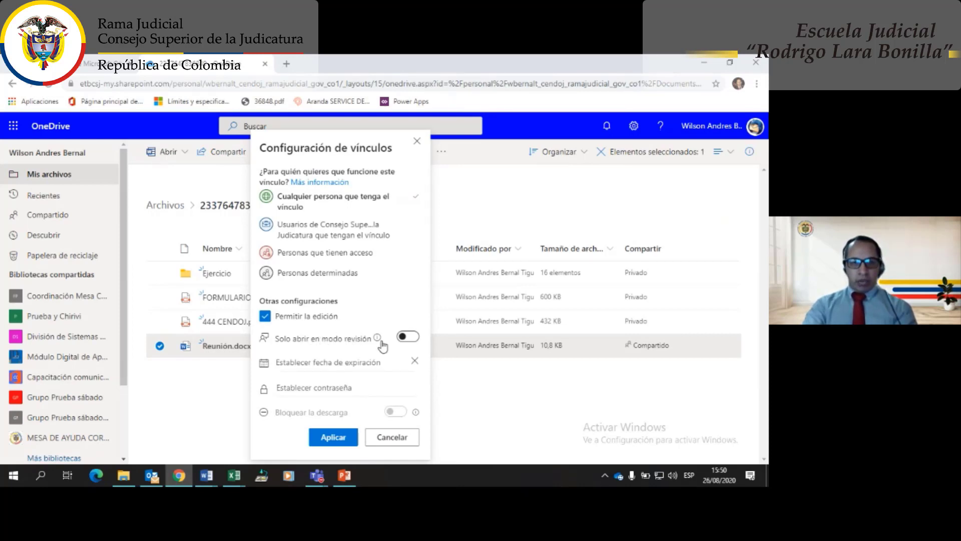
click(405, 337)
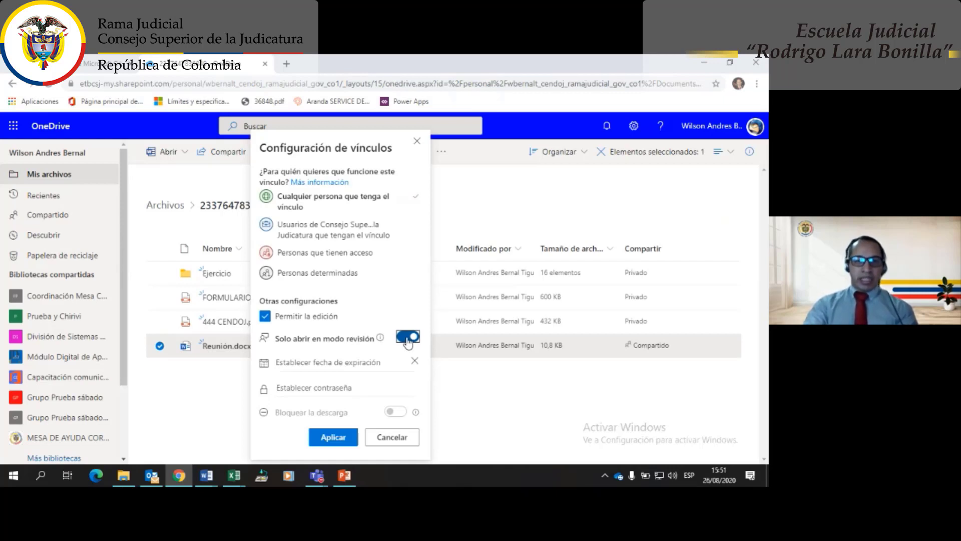
click(408, 341)
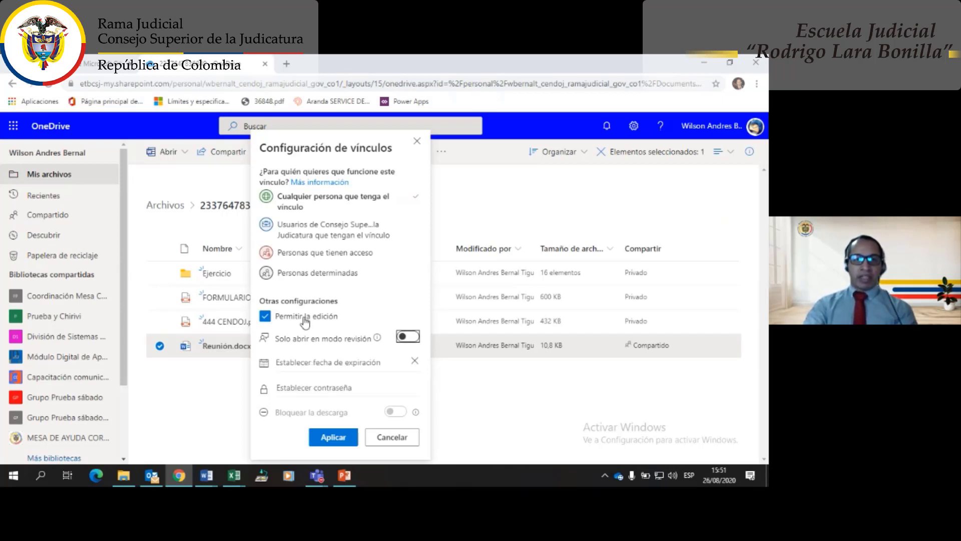
click(339, 441)
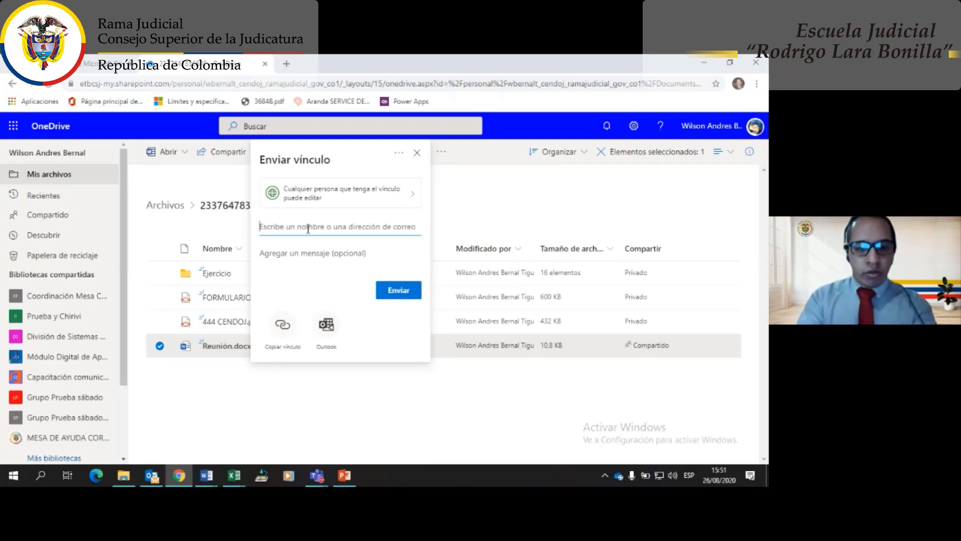
- Pick the suggested recipient, copy the anyone-can-edit link to Reunión.docx, and open an incognito window
text(wbe)
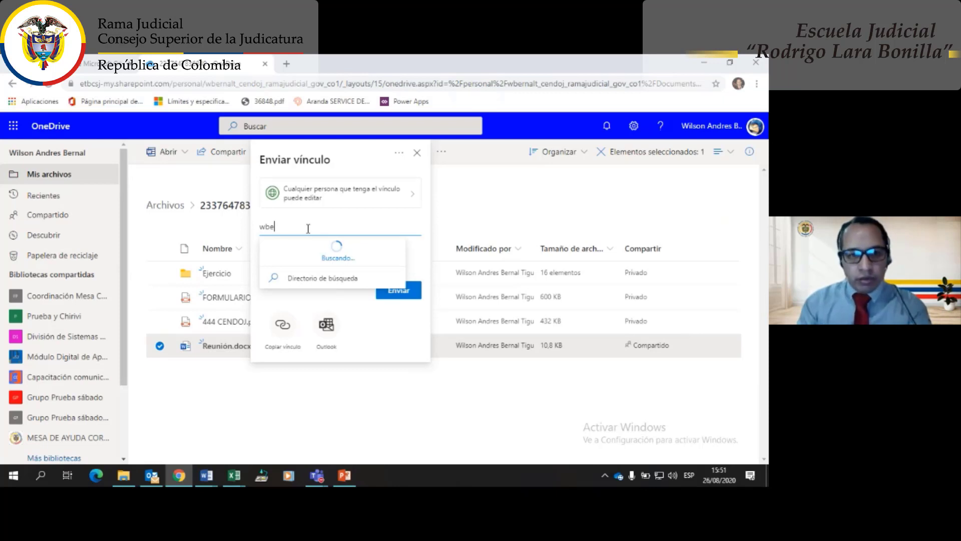
text(rnat)
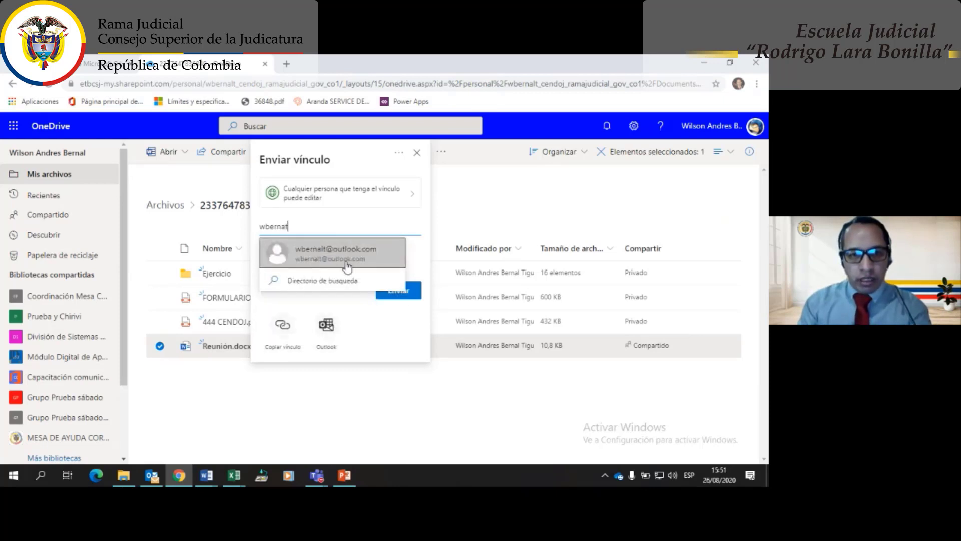
click(336, 257)
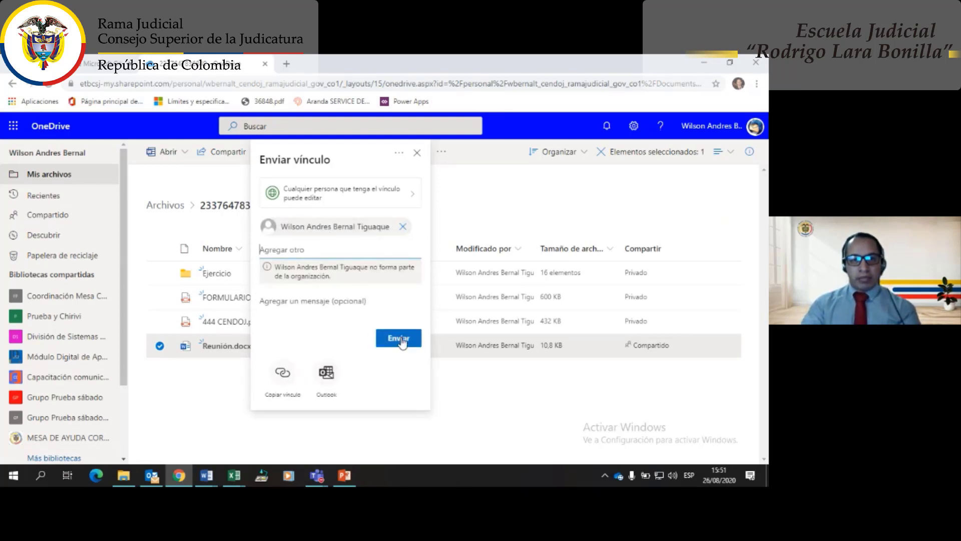
click(278, 376)
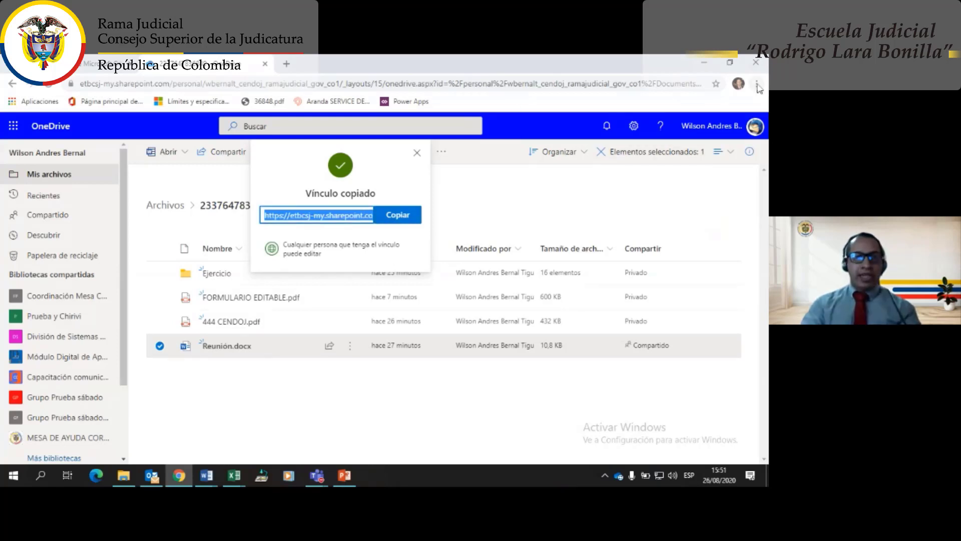
key(ctrl+shift+n)
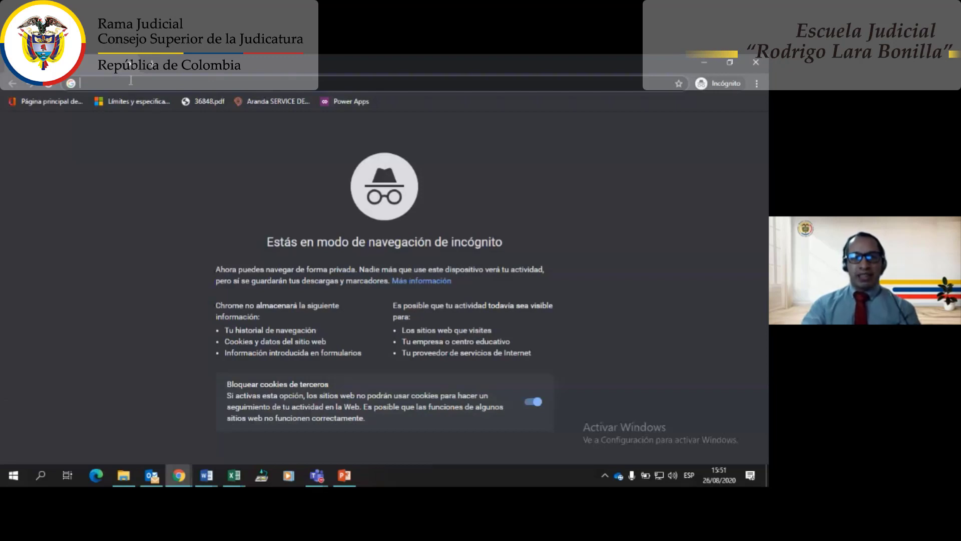
- Open the shared Reunión.docx link as a guest and type 'Hola Buenas tardes' on a new line
key(Return)
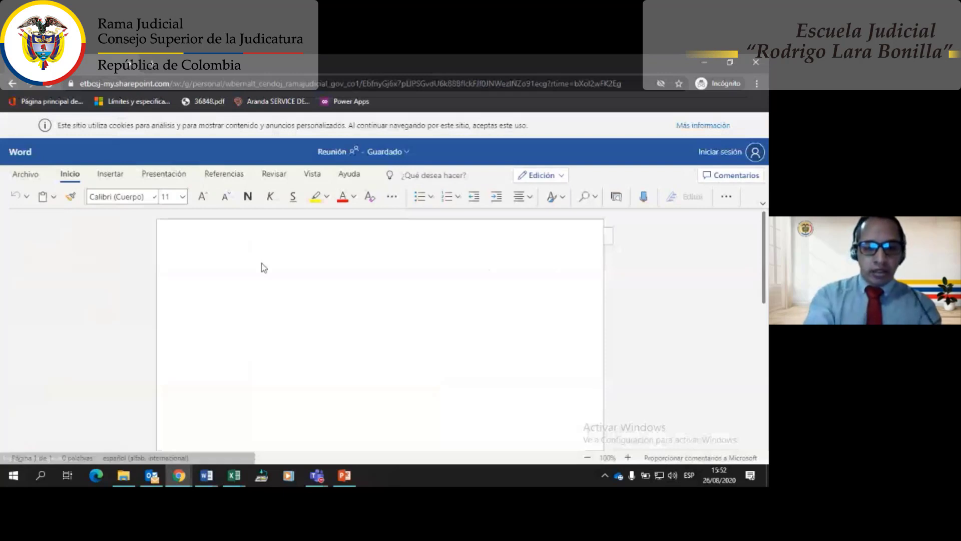
text(Hola )
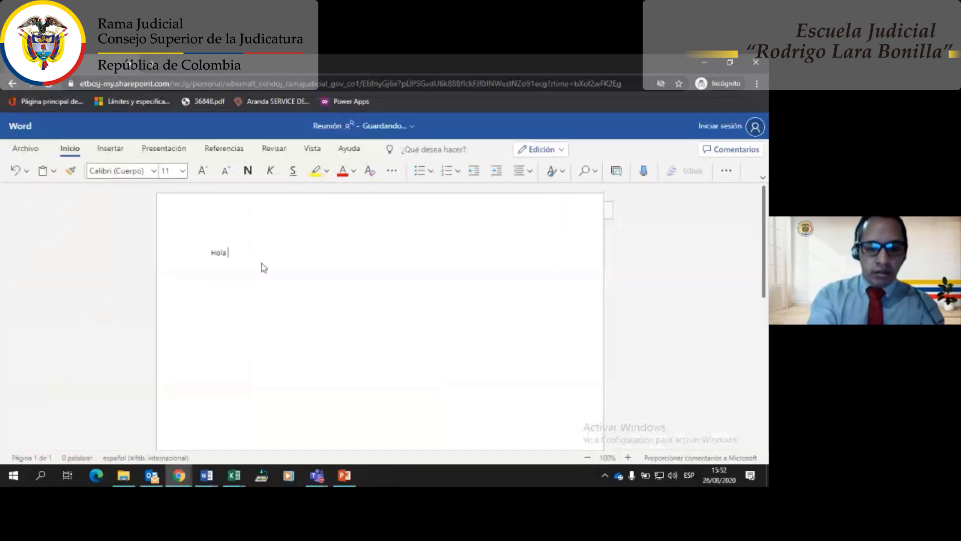
text(Buenas tardes)
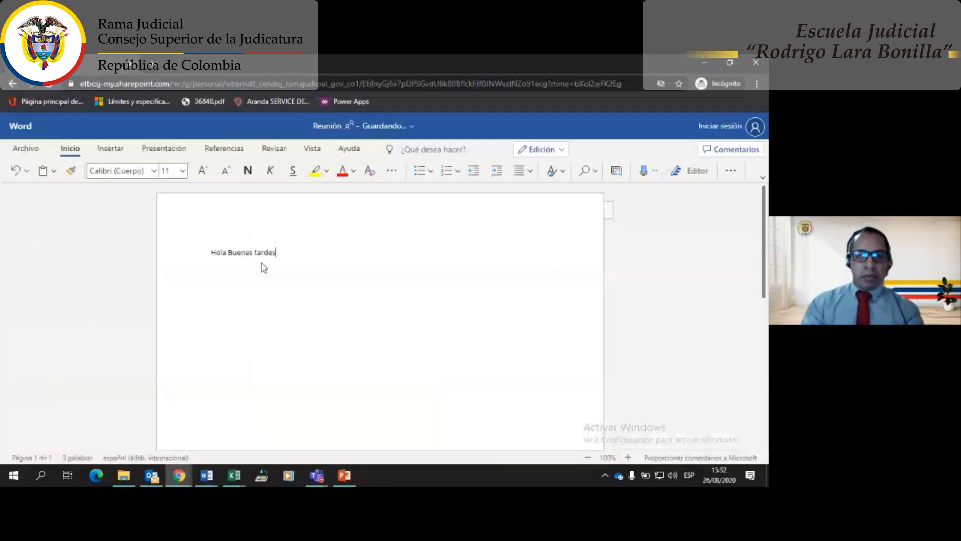
key(Return)
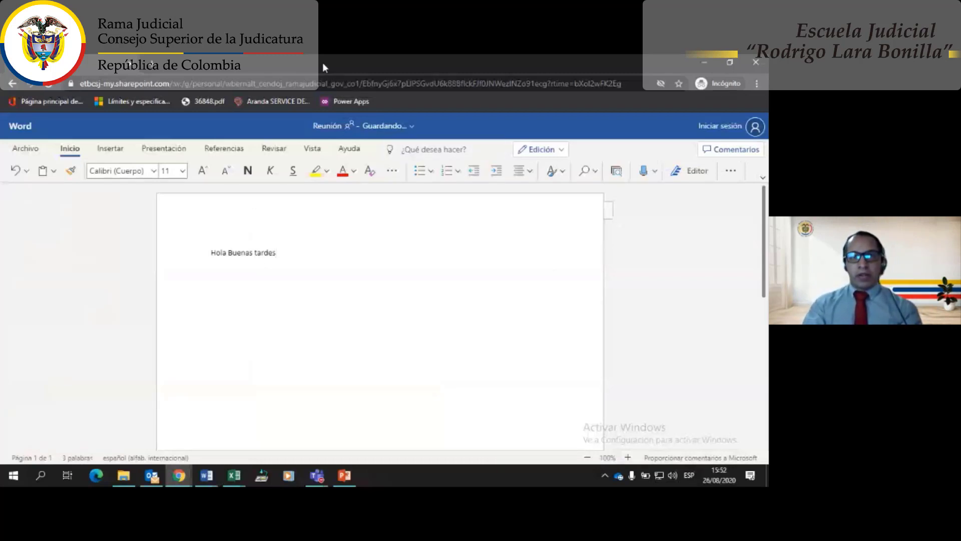
- Dock the guest document window to the right half and bring OneDrive back to the front
drag(322, 62, 767, 95)
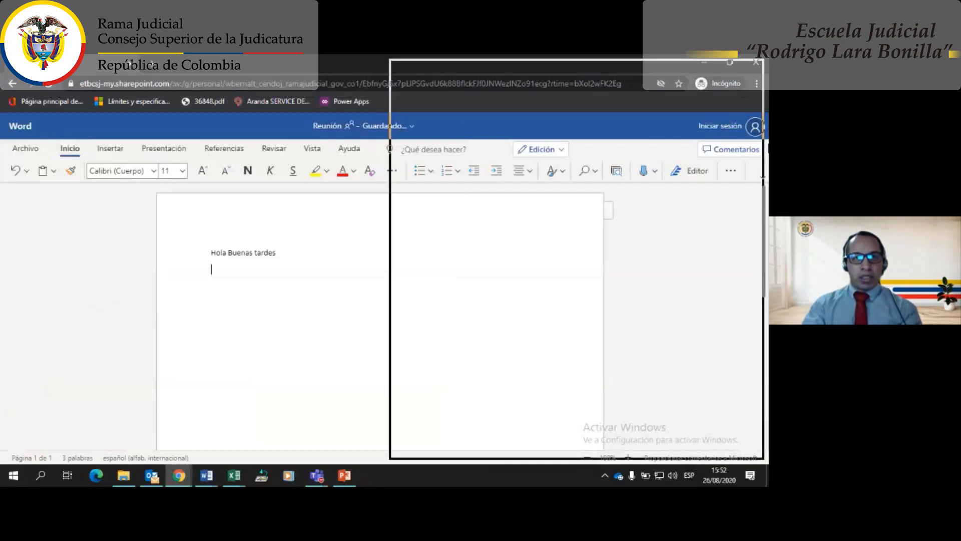
drag(767, 95, 767, 95)
click(335, 64)
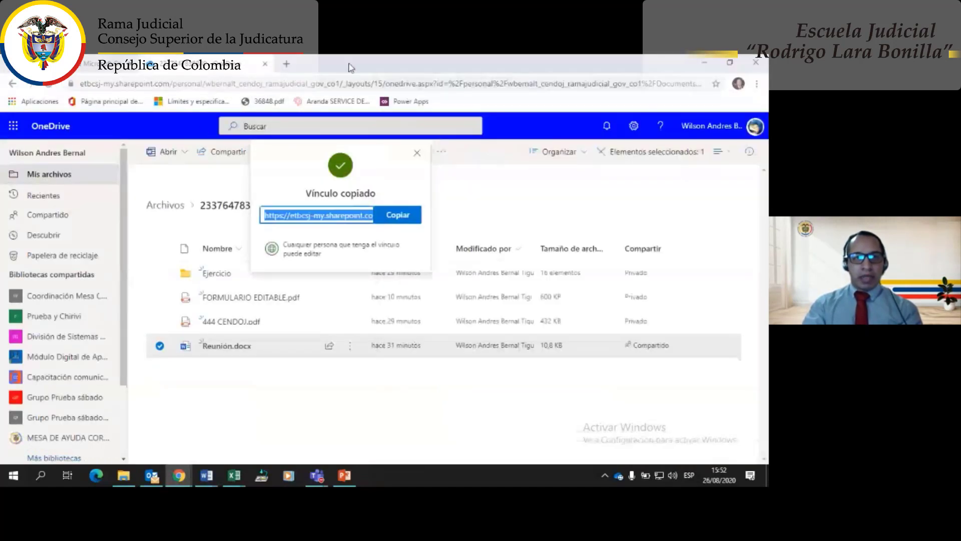
- Maximize OneDrive, dismiss the Vínculo copiado panel, and open Reunión.docx snapped to the left half
drag(349, 67, 1, 150)
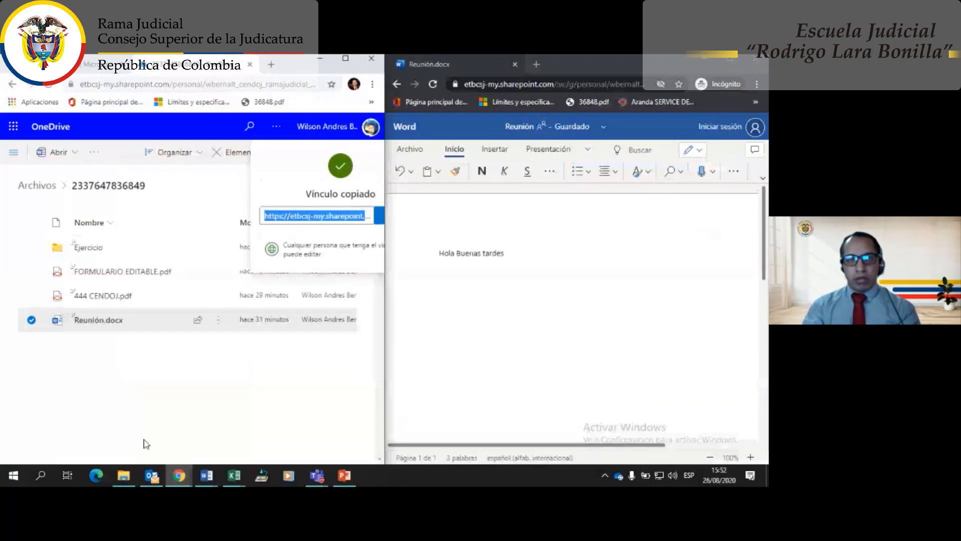
drag(289, 64, 543, 69)
double_click(543, 70)
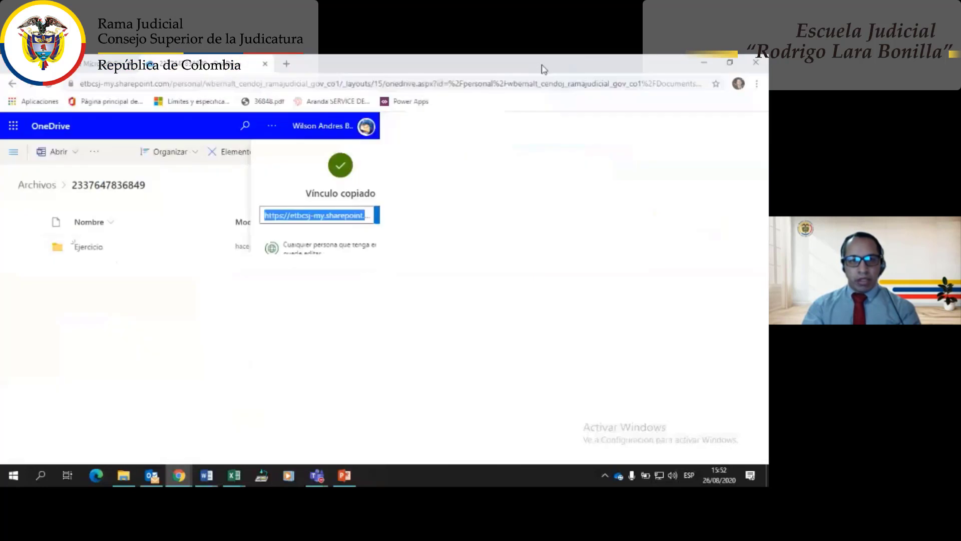
key(Escape)
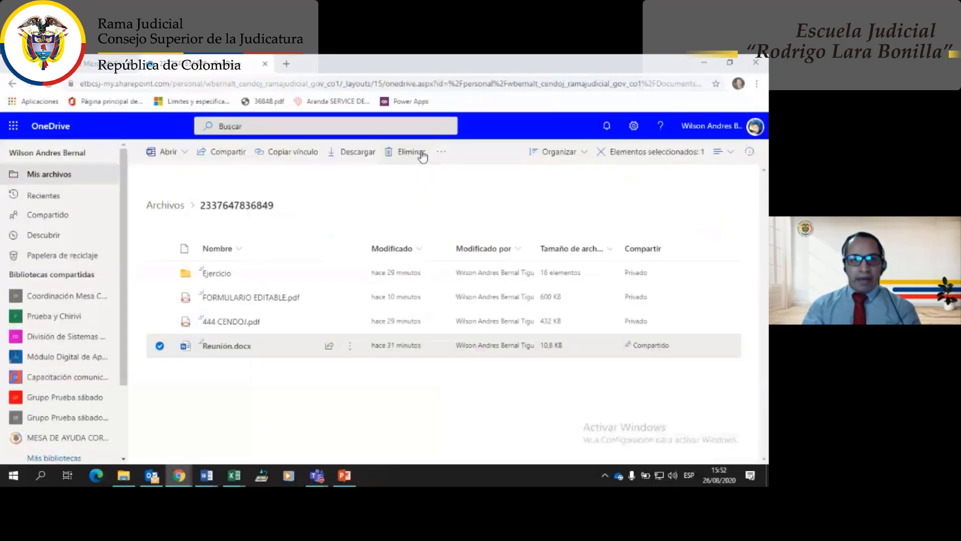
click(210, 347)
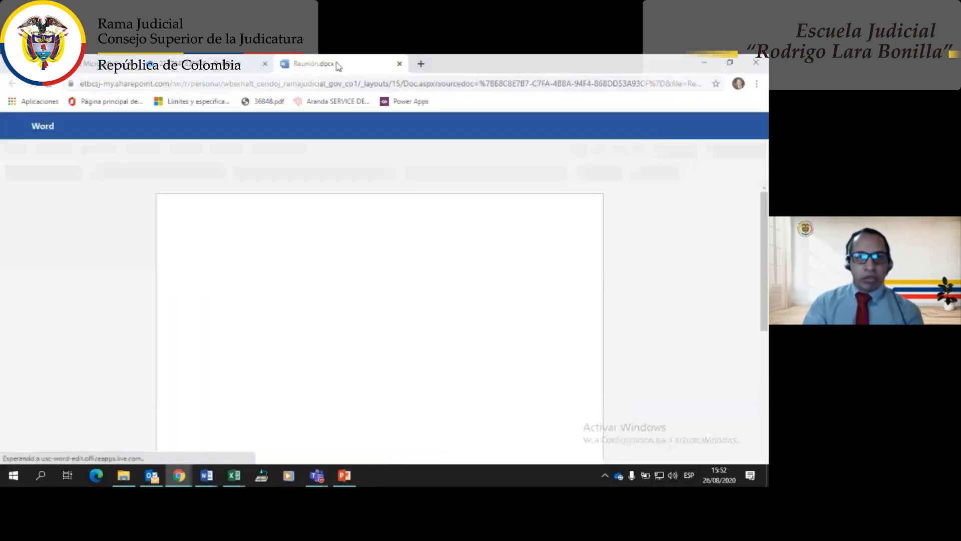
drag(340, 62, 2, 129)
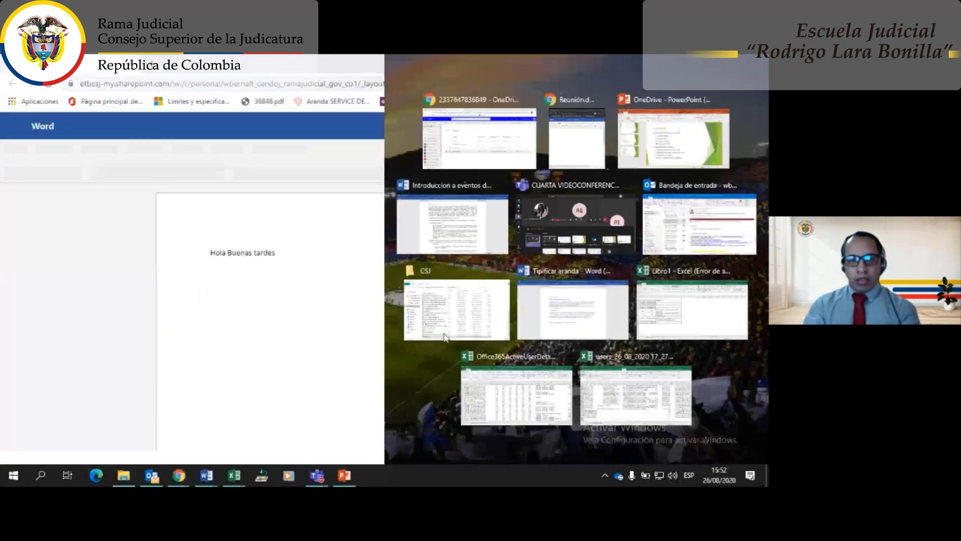
- Snap the guest's incognito Reunión window to the right half and view the Colaborador invitado card
click(479, 138)
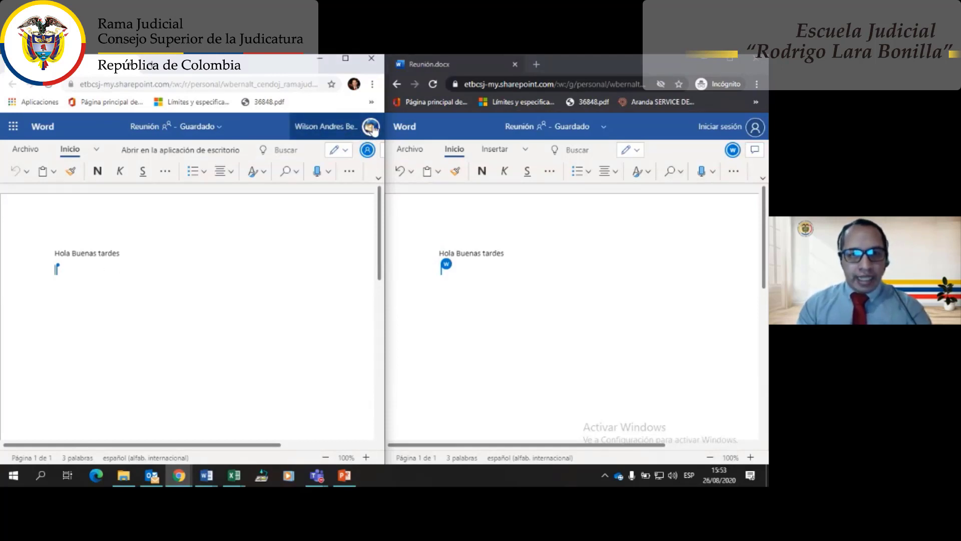
click(369, 150)
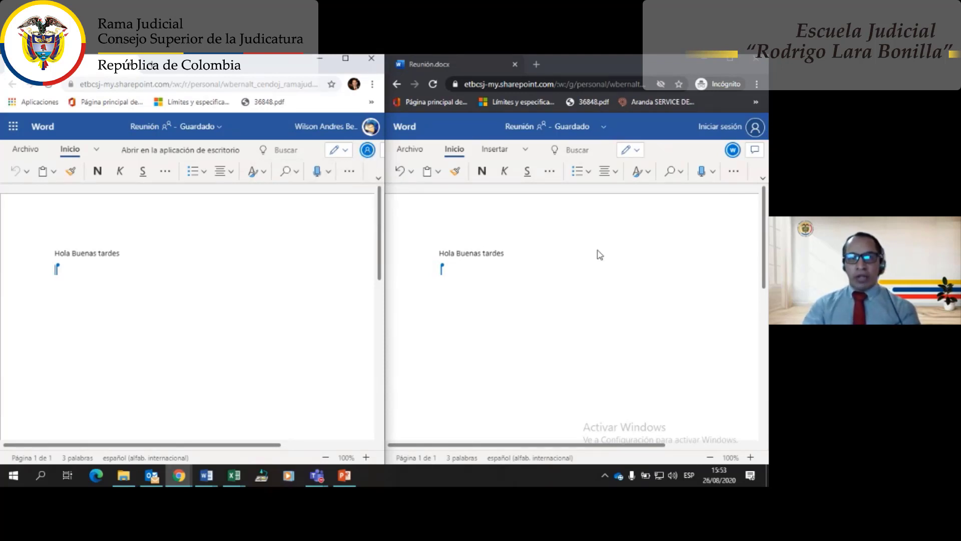
mouse_move(733, 151)
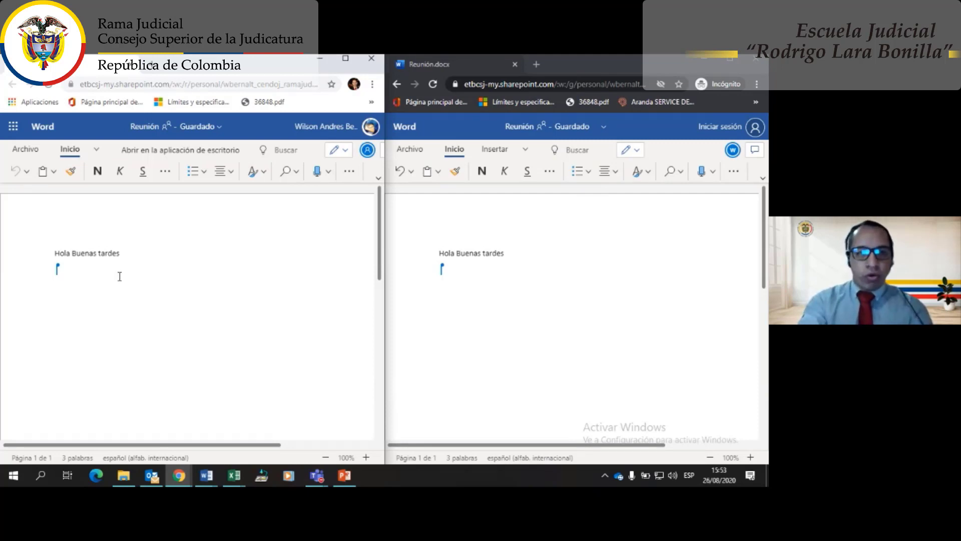
- Type 'Feliz dia' under the greeting in the owner's window and 'Igualmente' below it in the guest's
key(Return)
key(Return)
key(Return)
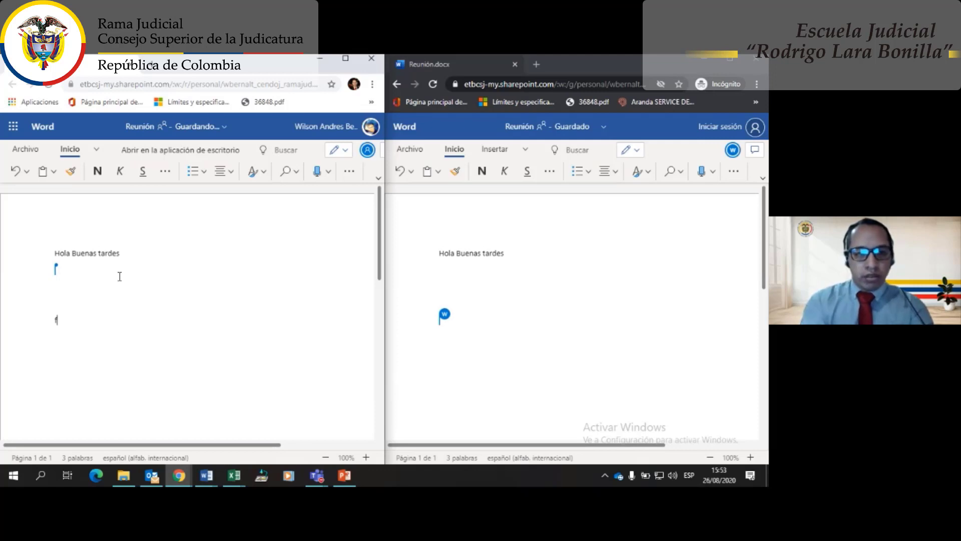
text(Feliz dia)
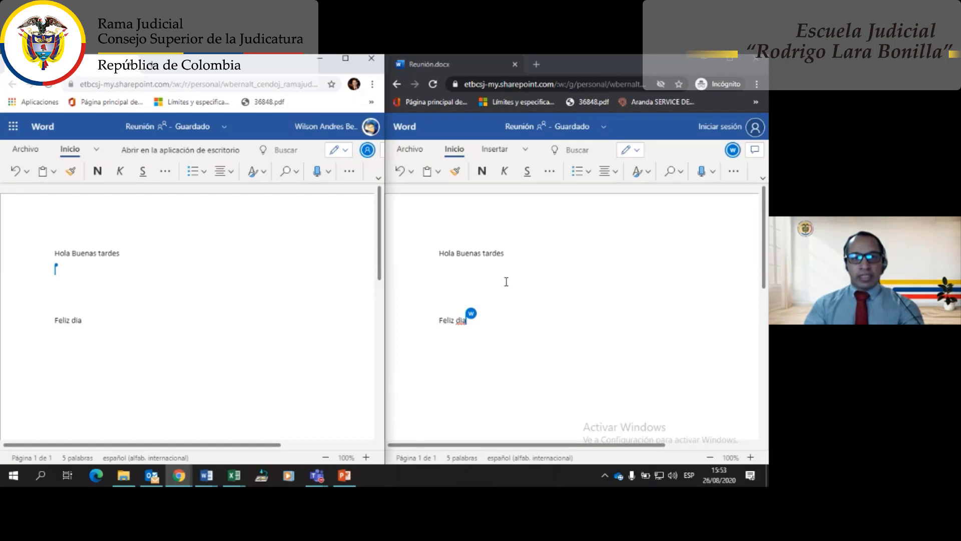
click(506, 282)
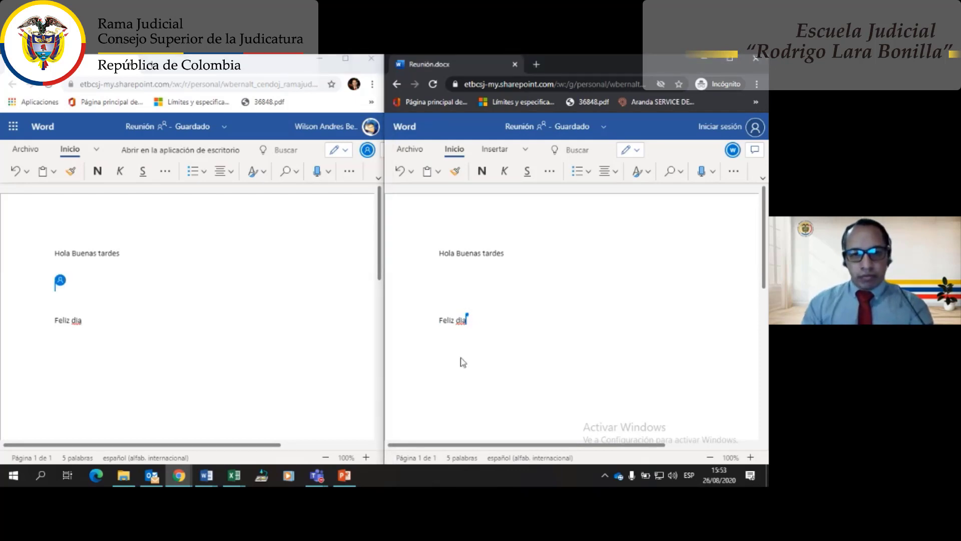
click(484, 328)
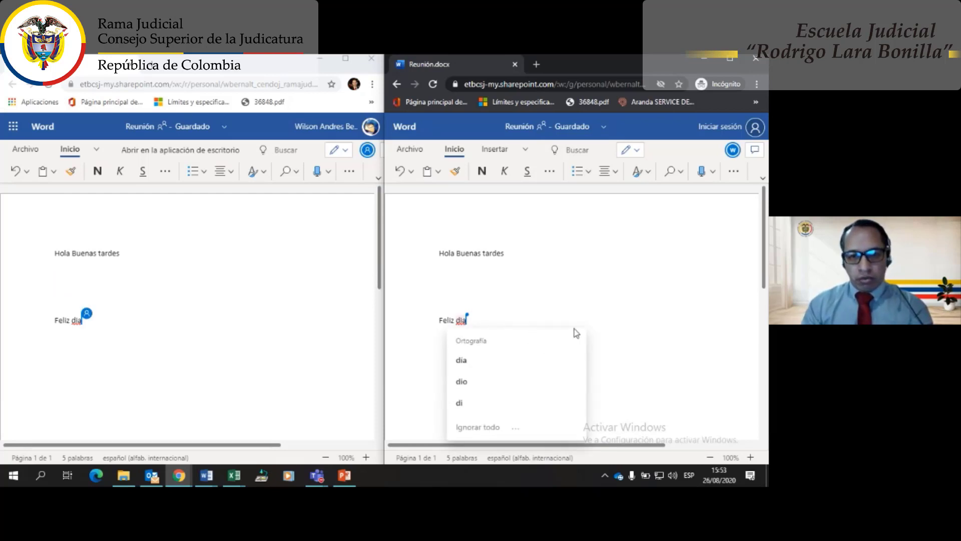
click(499, 312)
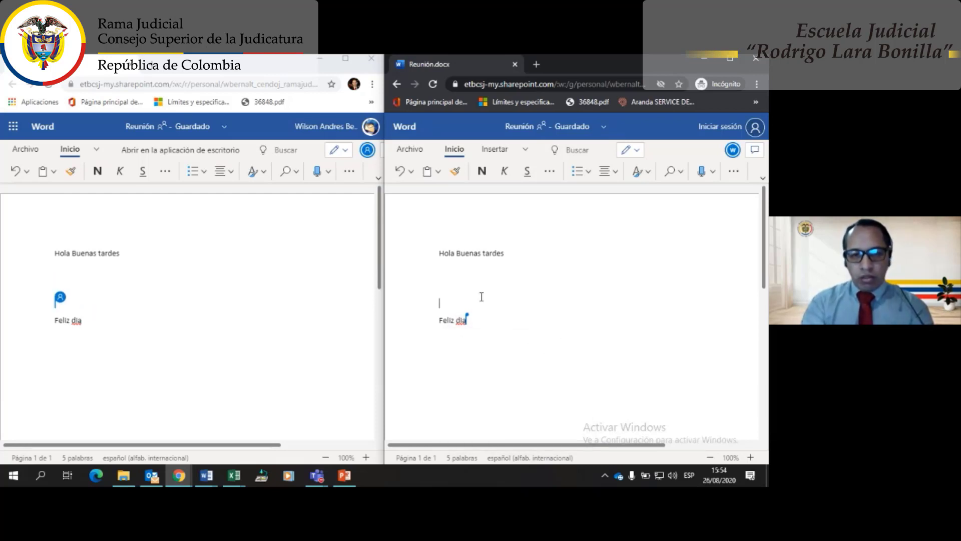
key(Right)
key(Right)
key(Right)
key(Right)
key(Right)
key(Right)
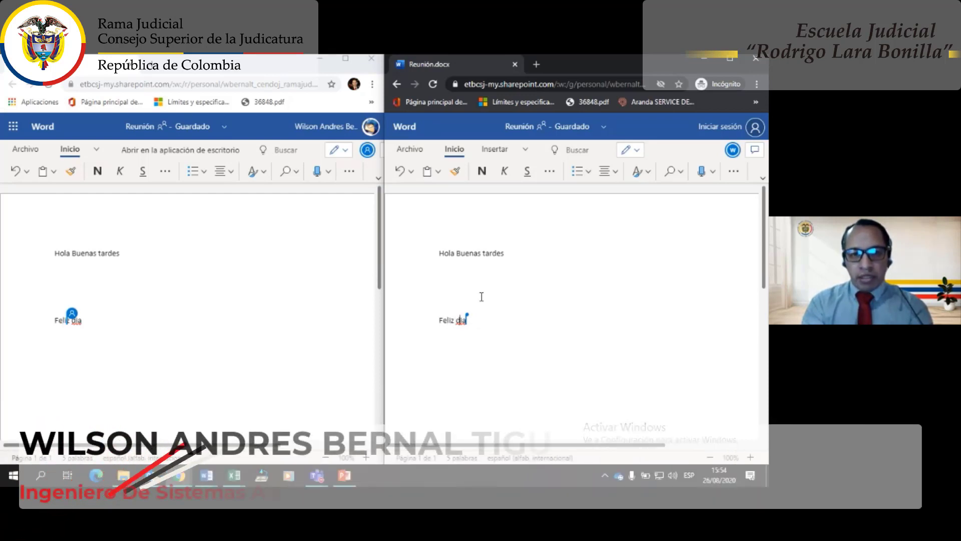
key(End)
key(Return)
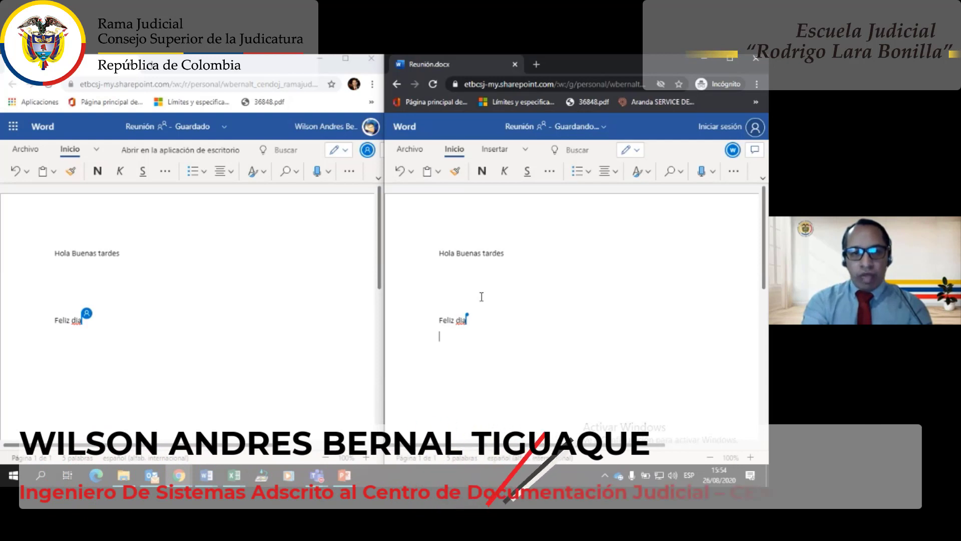
key(Return)
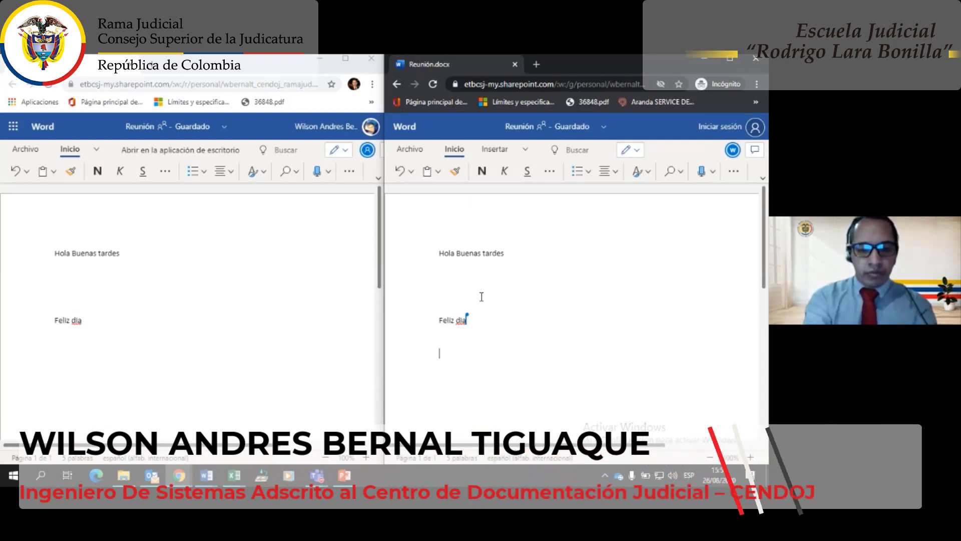
text(Igualmen)
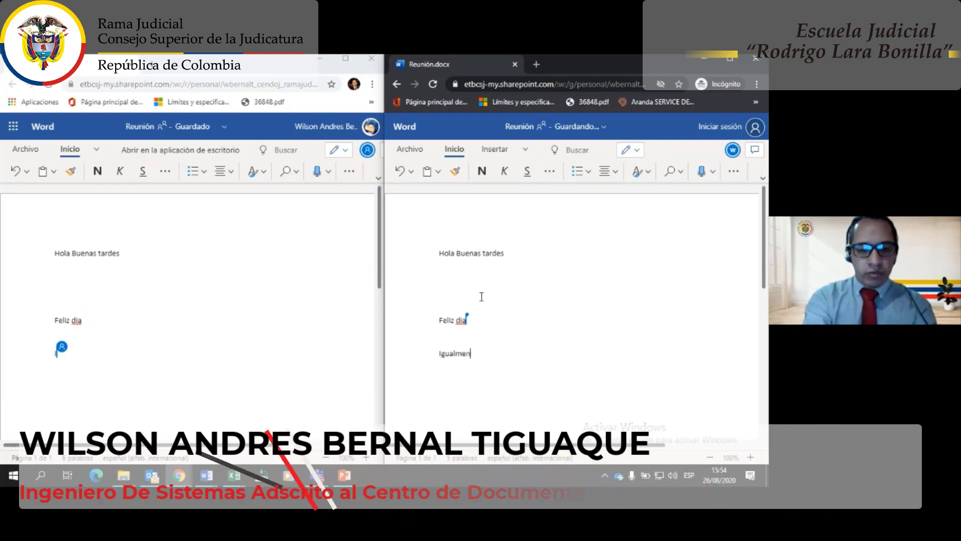
text(te)
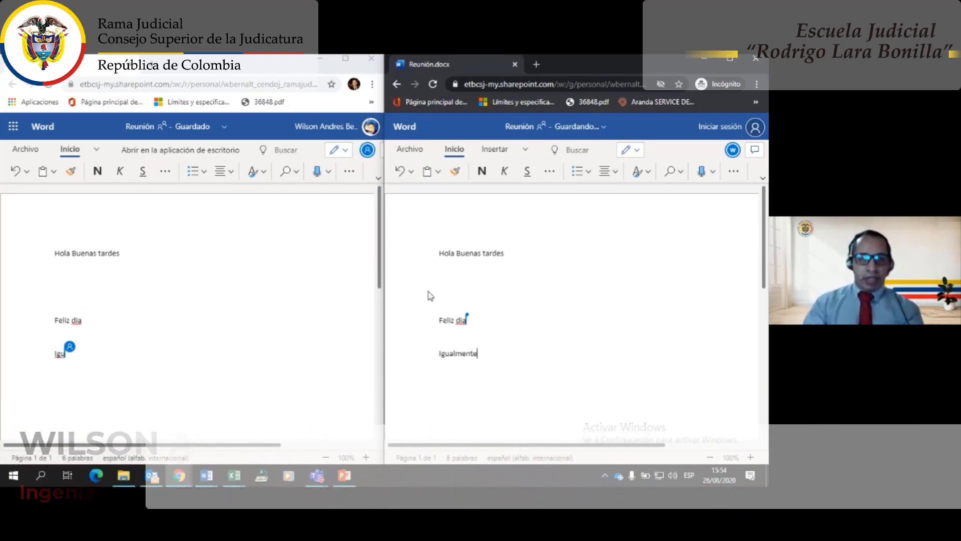
mouse_move(109, 350)
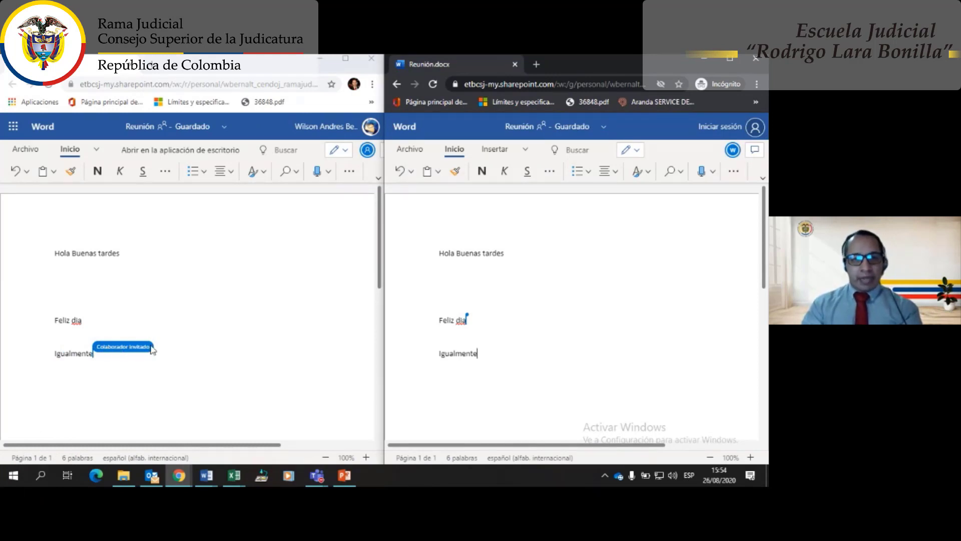
- In the guest's copy, browse the Insertar tab, its overflow groups and Tabla options without inserting
click(421, 150)
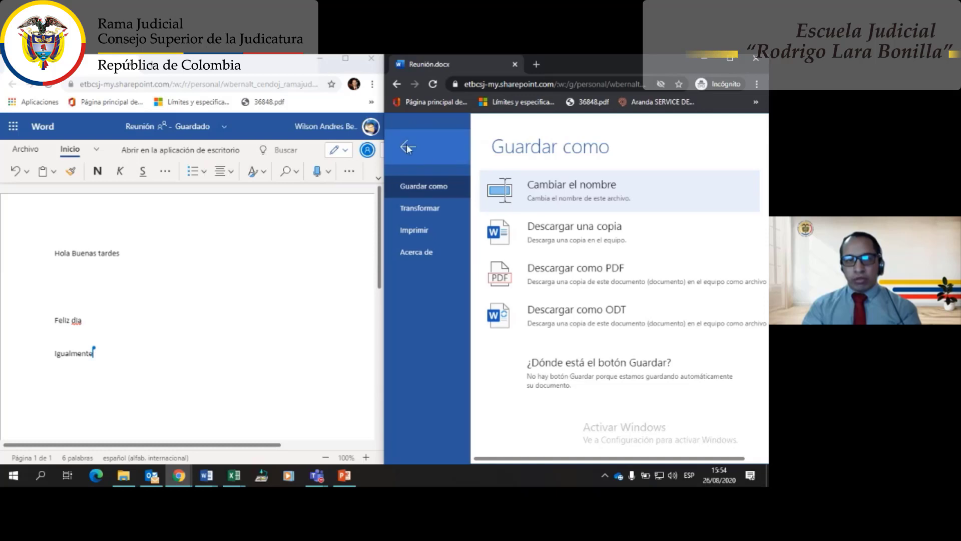
click(408, 149)
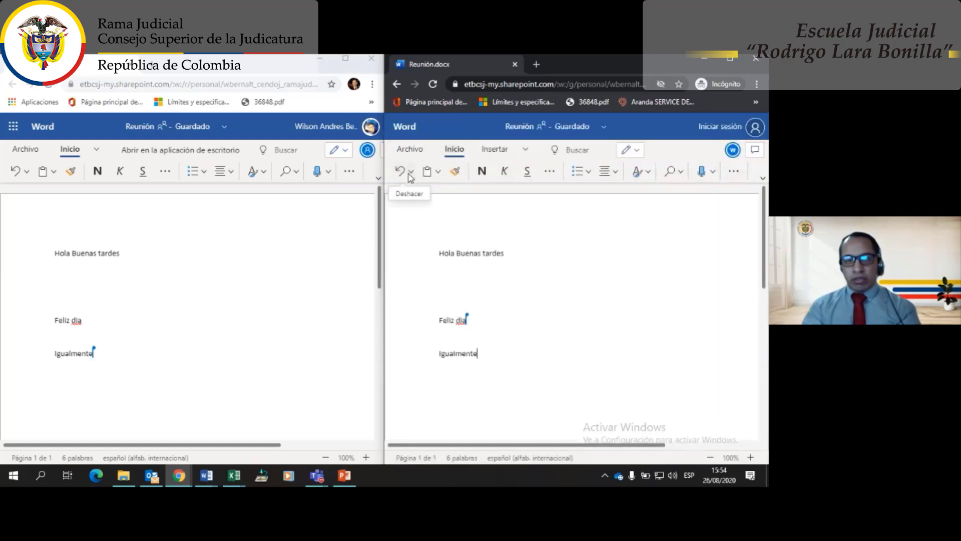
click(494, 149)
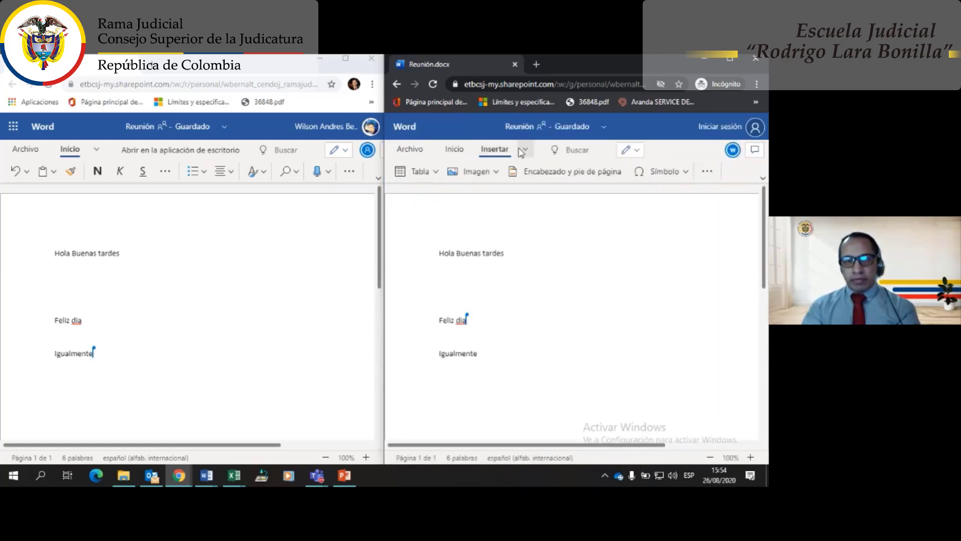
click(520, 150)
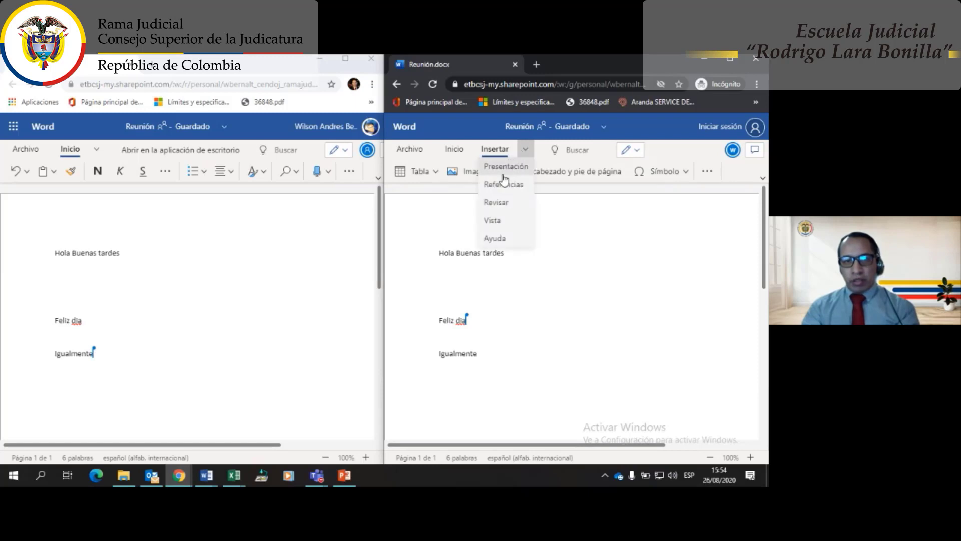
click(441, 214)
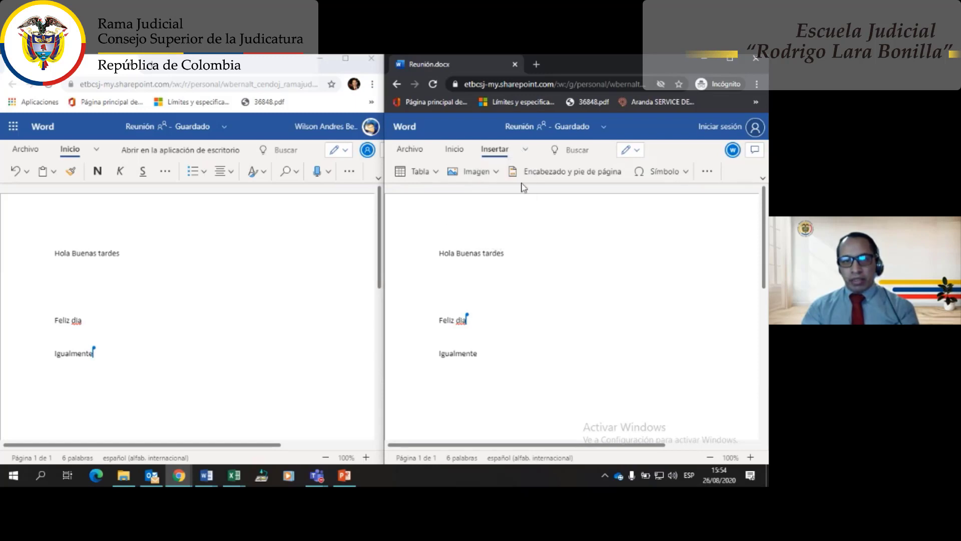
click(436, 172)
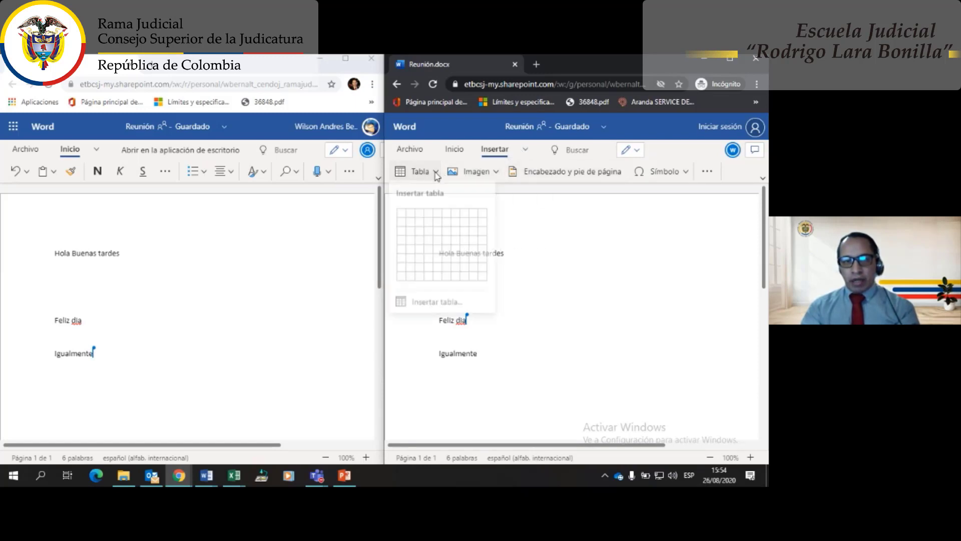
key(Escape)
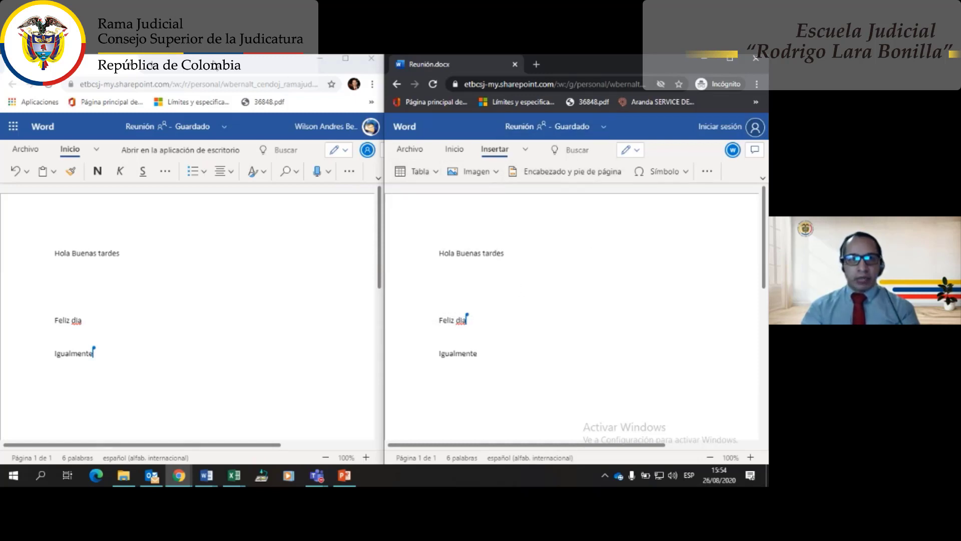
drag(217, 59, 302, 60)
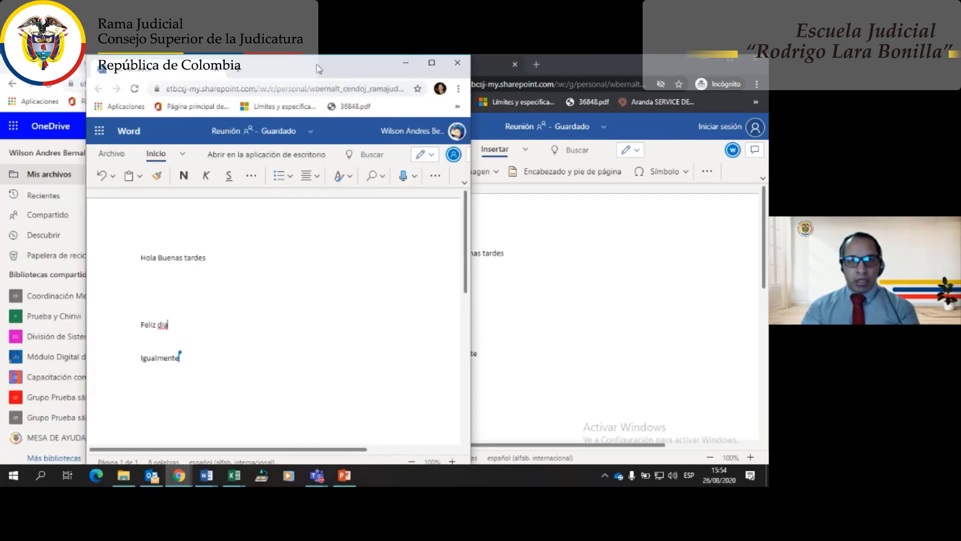
- Resize the owner's Word window to stretch wide across the top of the screen
click(431, 62)
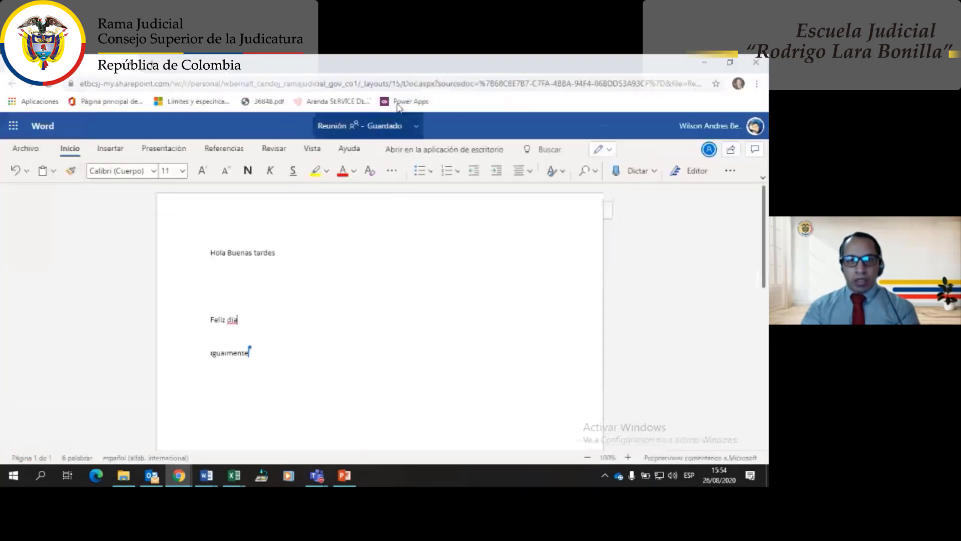
click(729, 62)
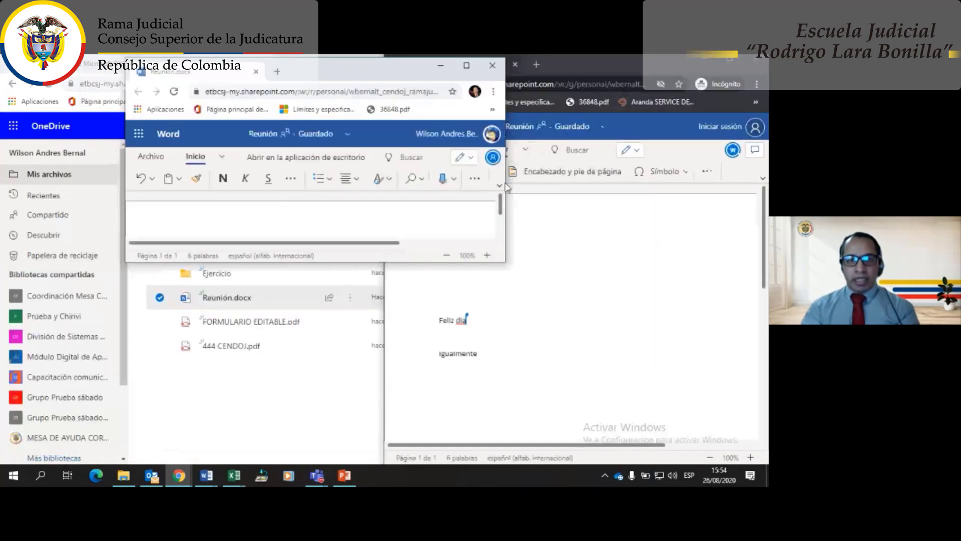
drag(505, 187, 765, 165)
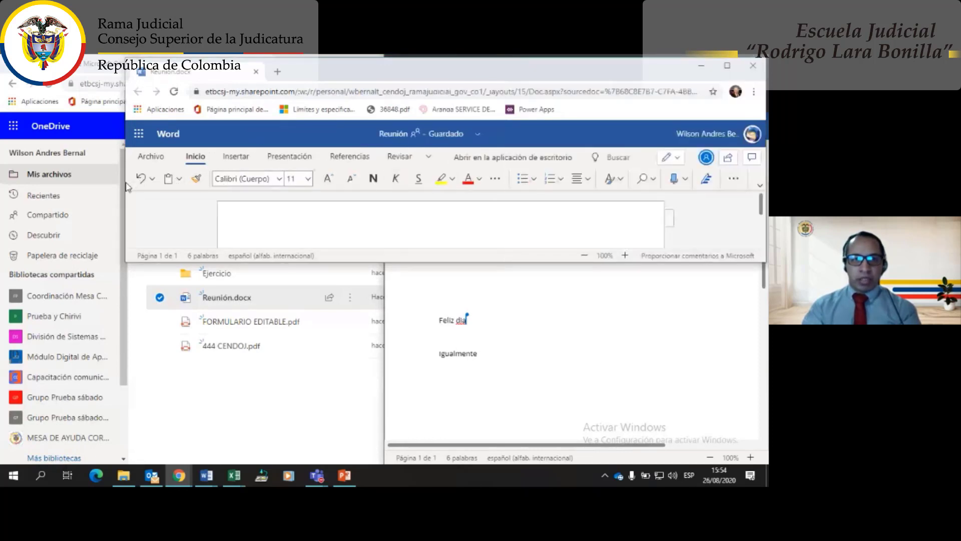
drag(127, 187, 5, 187)
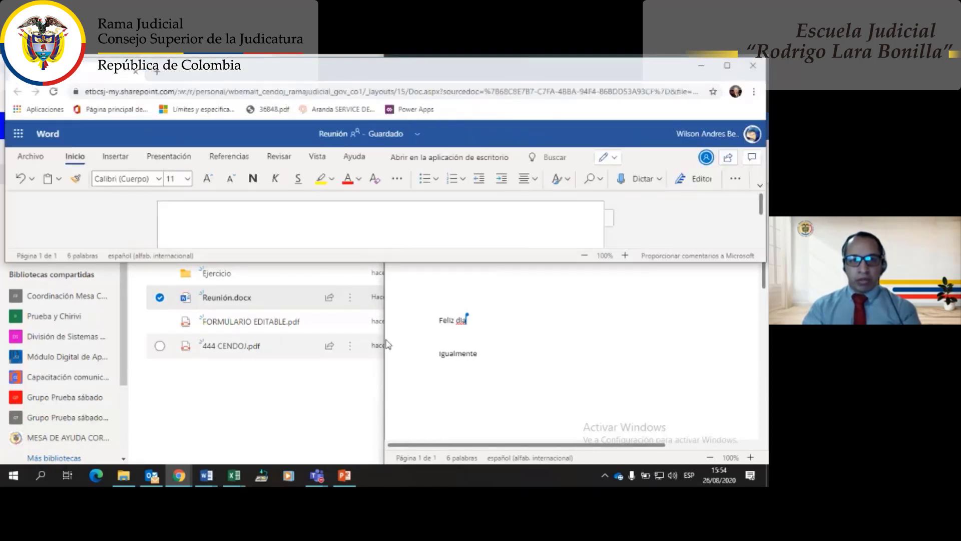
- Un-snap the guest's Word window and stretch it across the bottom half
click(545, 348)
double_click(610, 67)
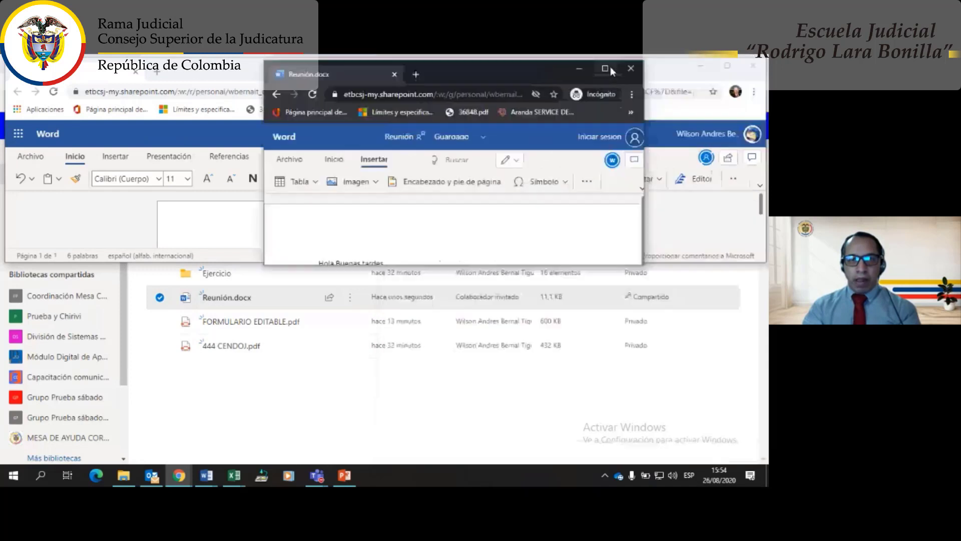
drag(466, 73, 208, 270)
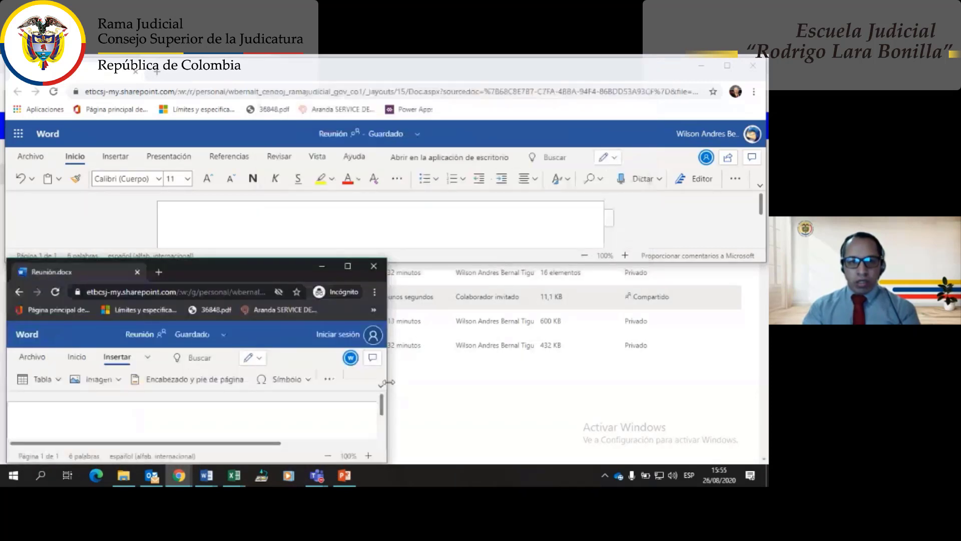
drag(389, 380, 751, 372)
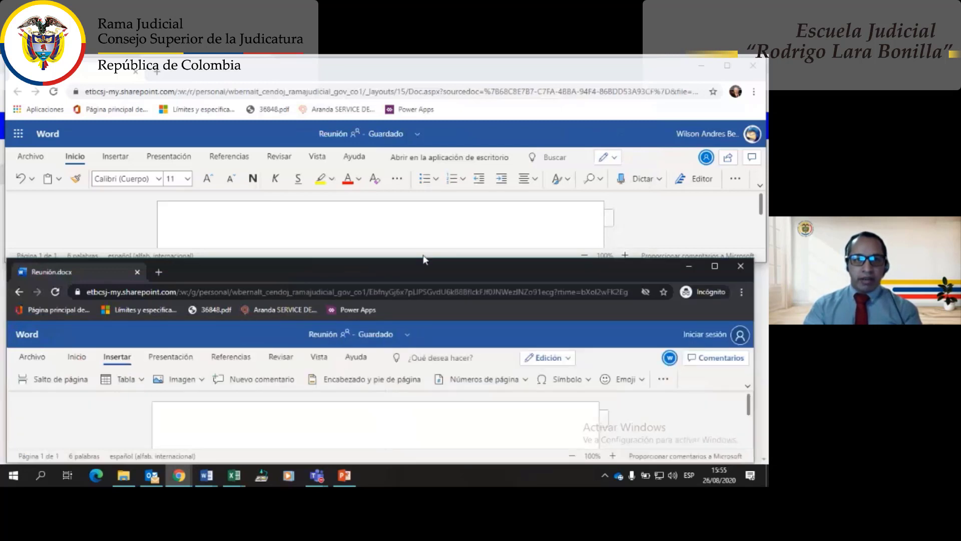
- In the owner's copy, insert a Salto de página after 'Feliz dia' via Insertar
scroll(283, 221, down, 2)
scroll(283, 221, up, 1)
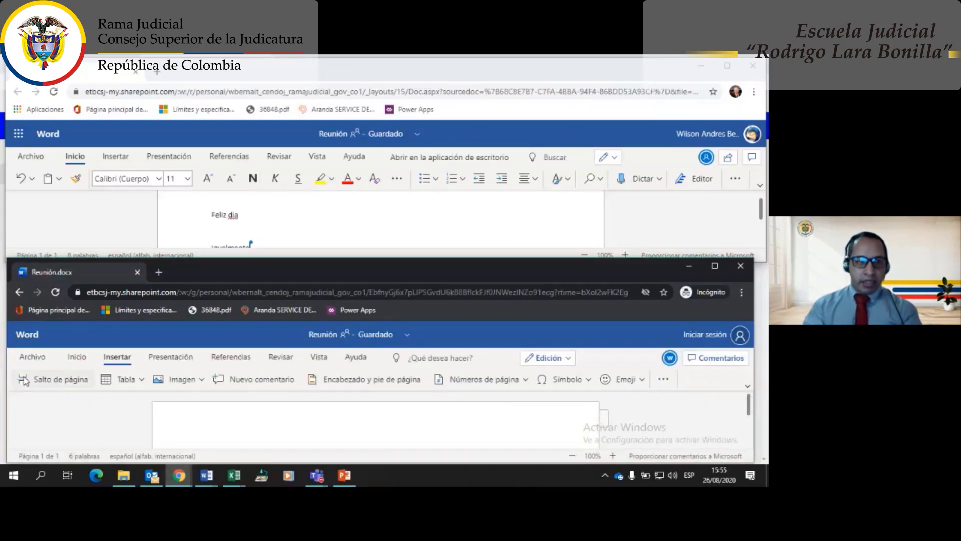
click(32, 157)
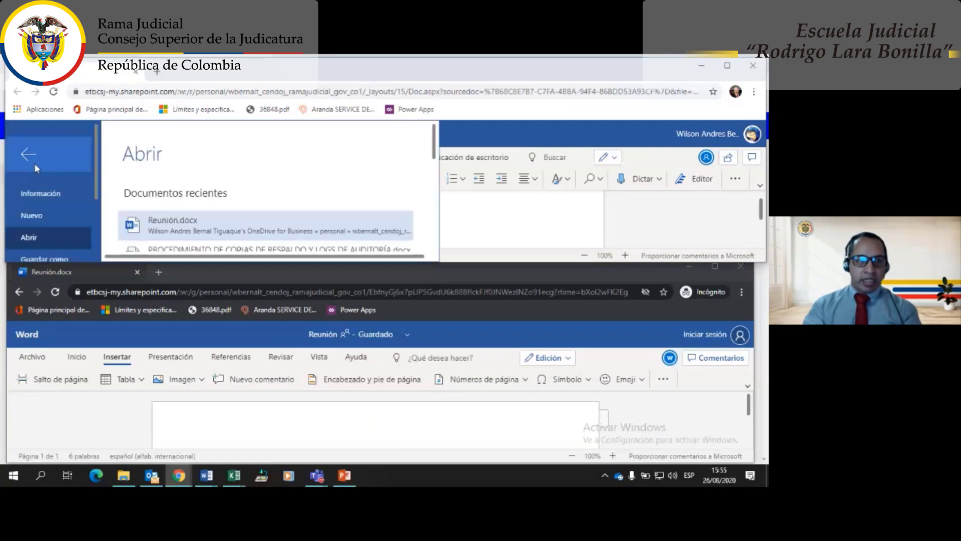
click(46, 150)
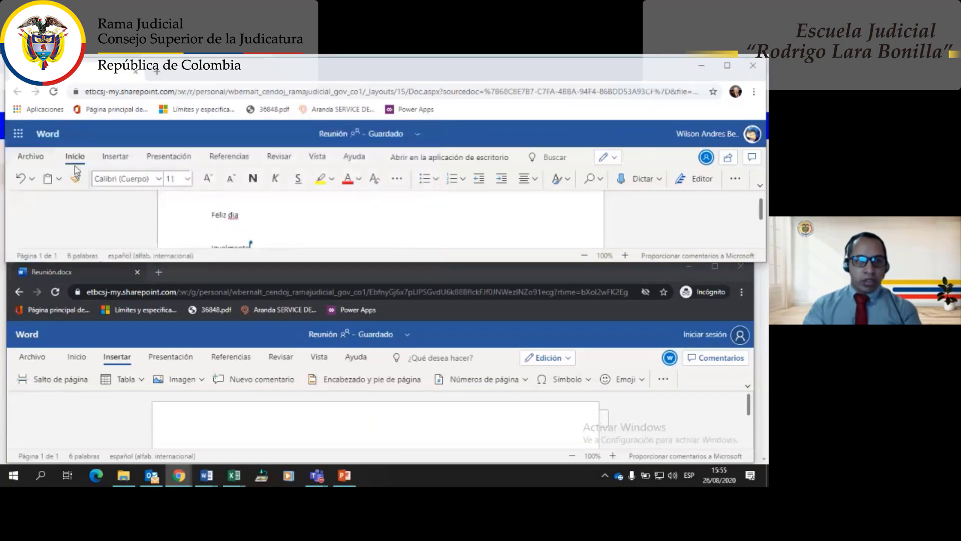
click(111, 160)
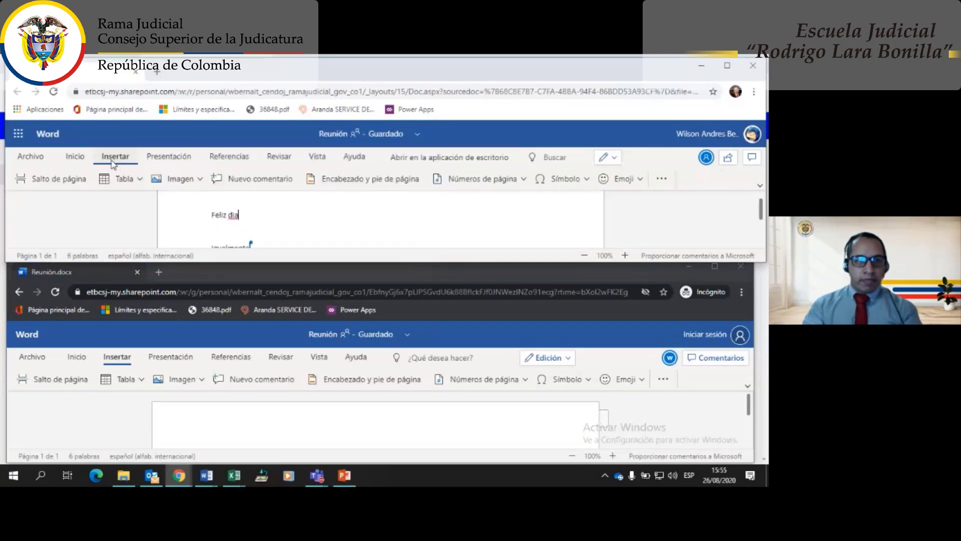
click(59, 178)
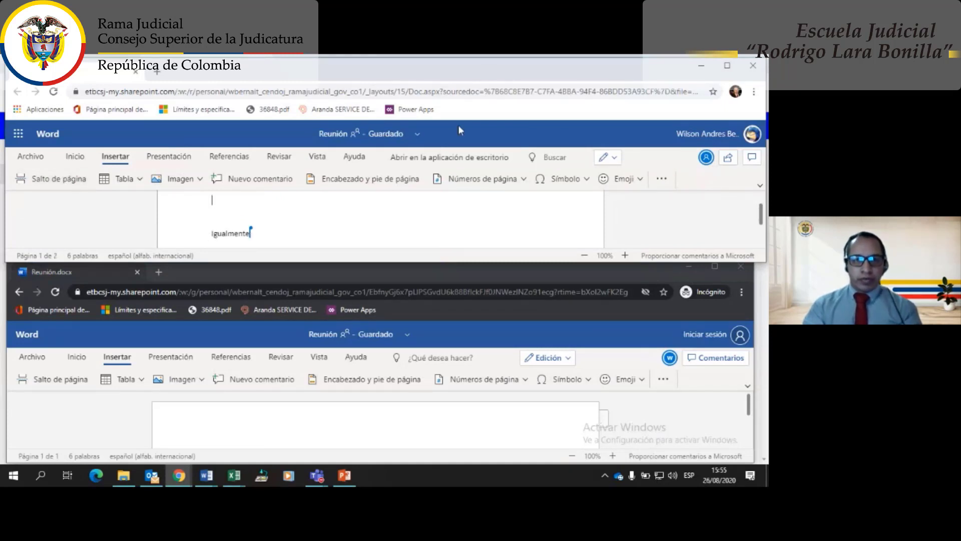
- Maximize the owner's window, then check that the guest's copy shows 'Igualmente' on page 2
double_click(388, 71)
scroll(307, 276, up, 3)
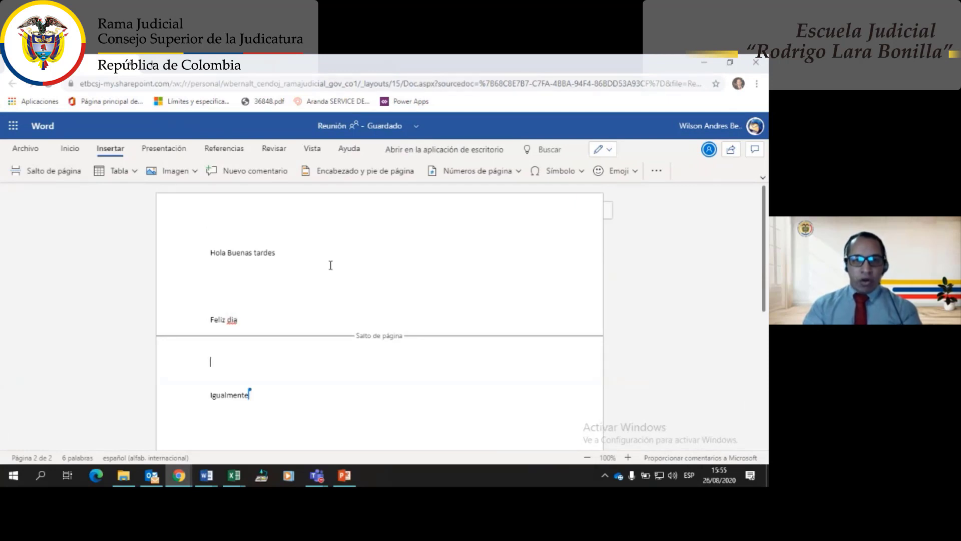
scroll(301, 310, down, 3)
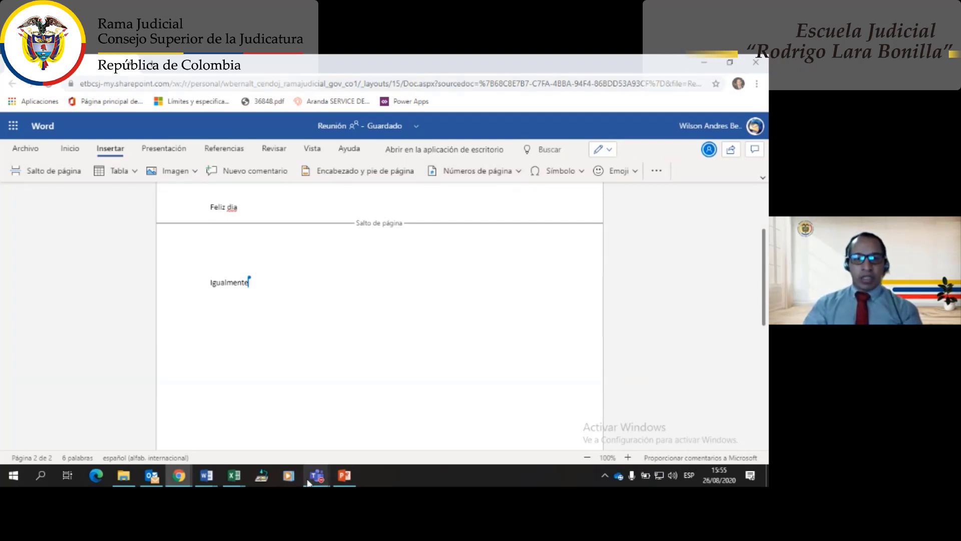
click(176, 485)
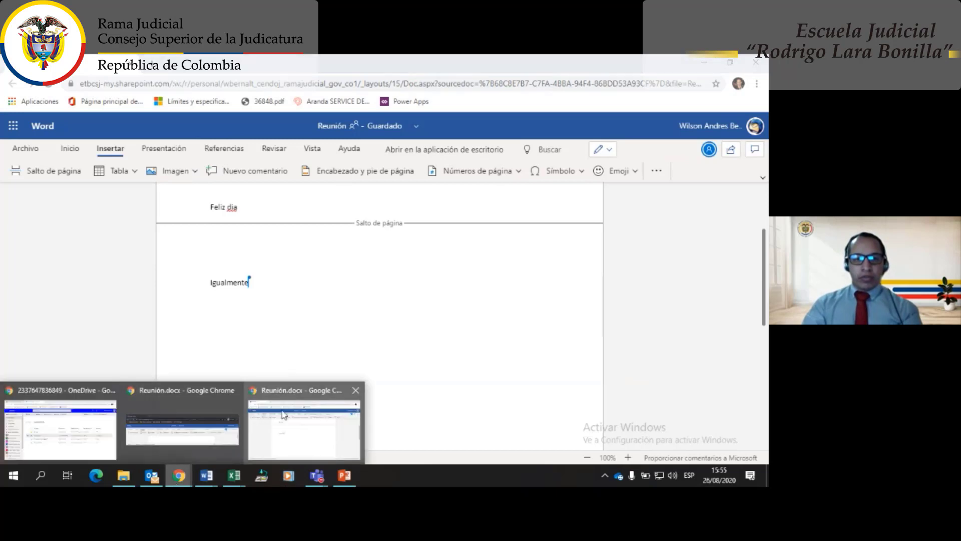
click(232, 433)
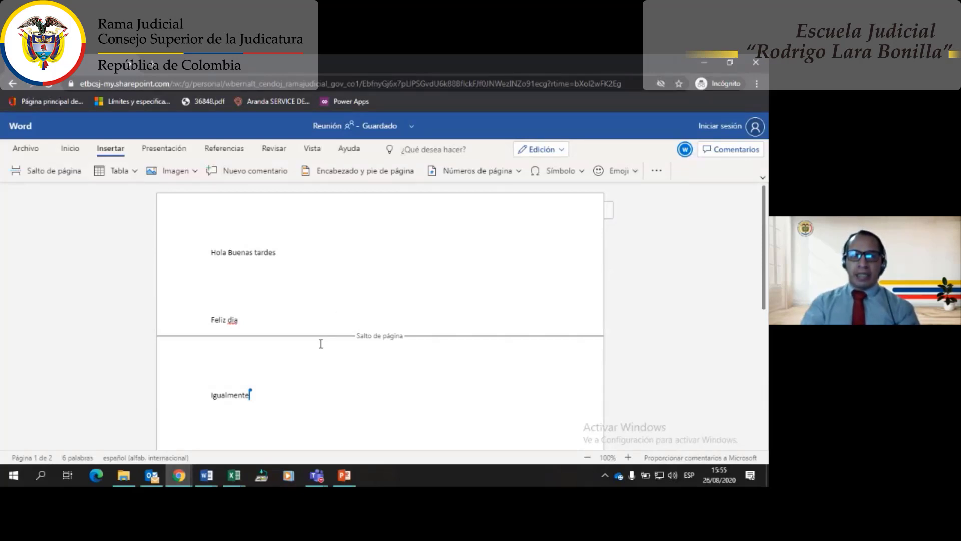
scroll(318, 348, down, 2)
scroll(317, 346, up, 2)
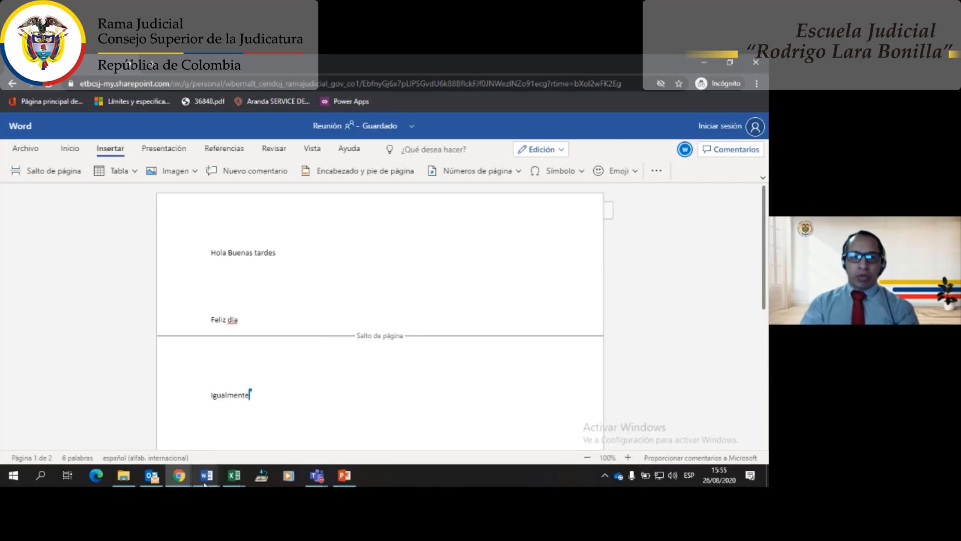
- Close both Reunión.docx browser windows from the taskbar previews
click(179, 475)
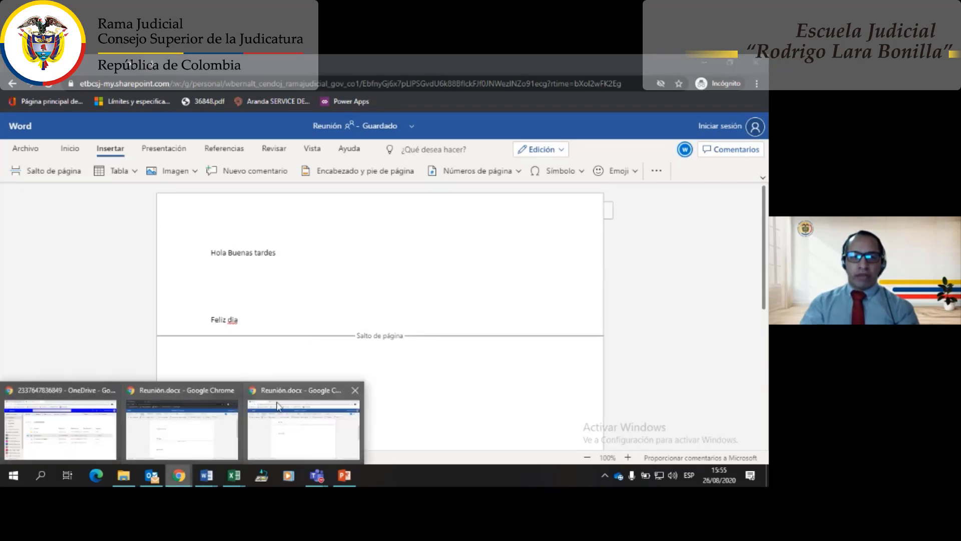
click(356, 391)
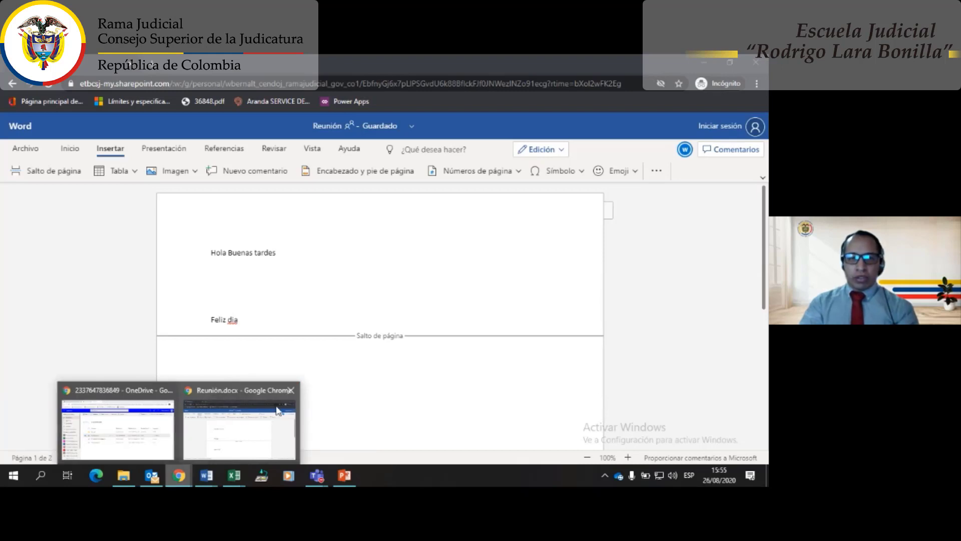
click(290, 389)
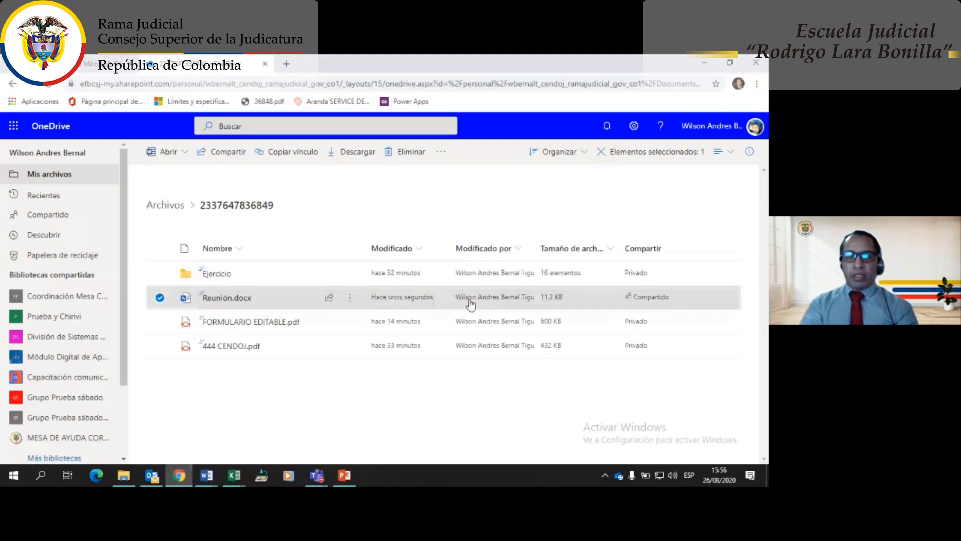
- View the last editor's contact card for Reunión.docx, then open the file's ⋮ actions menu
mouse_move(470, 302)
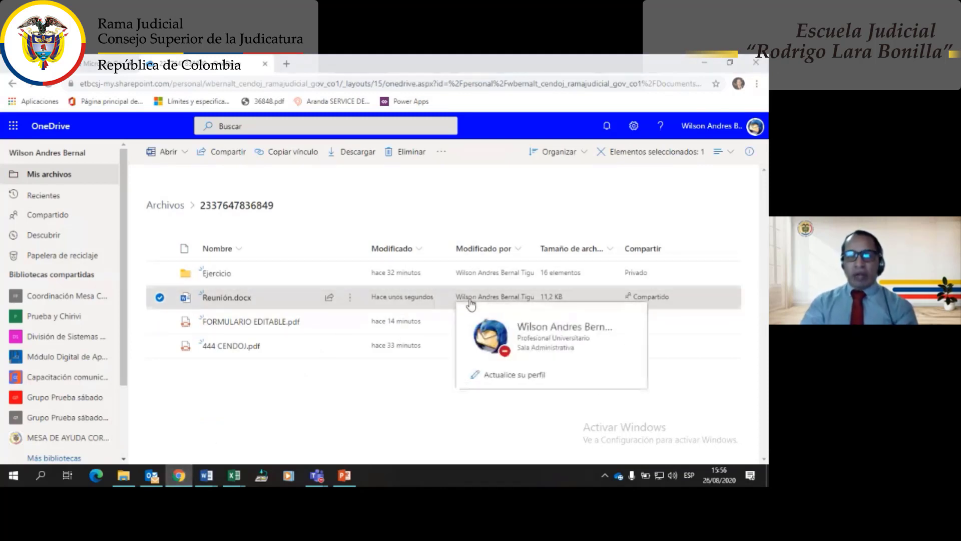
click(471, 302)
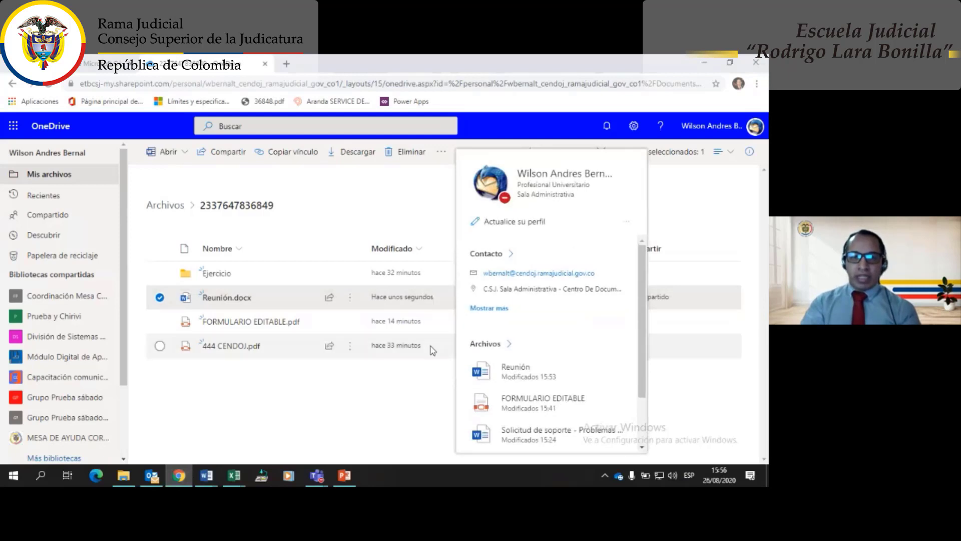
click(420, 381)
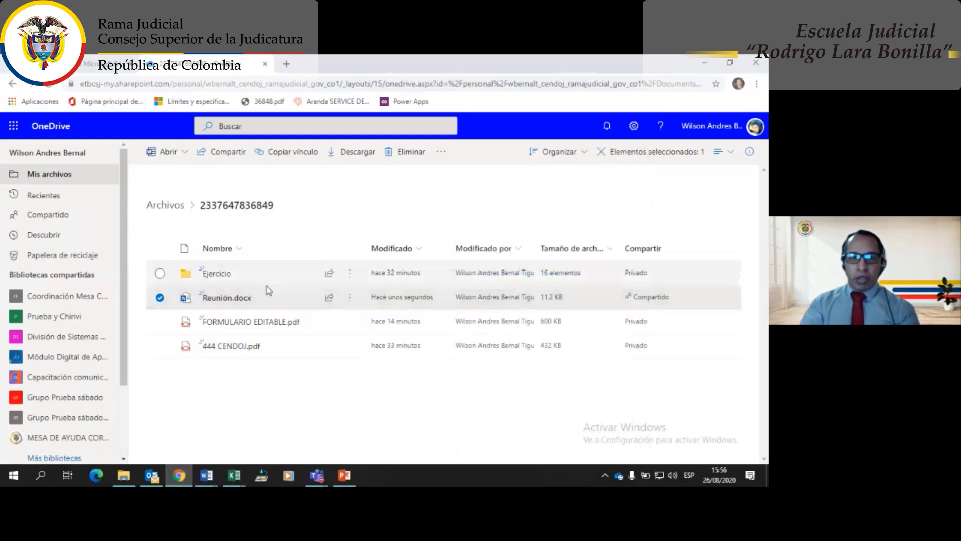
click(350, 300)
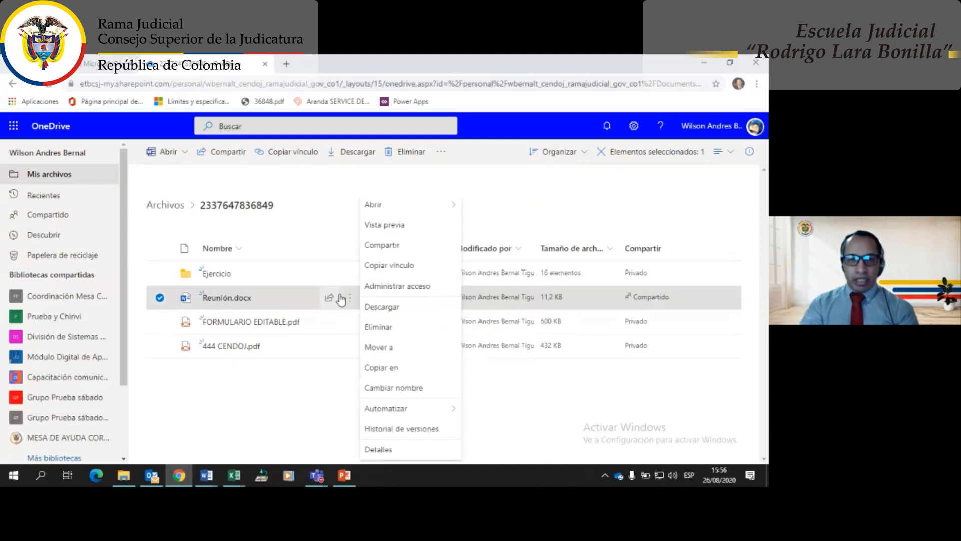
mouse_move(355, 302)
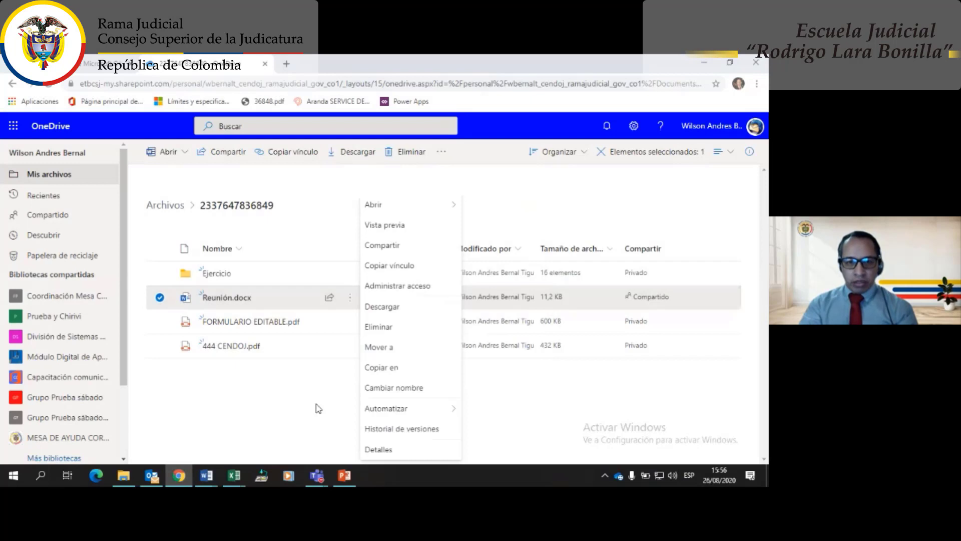
- Open Historial de versiones for Reunión.docx, review versions 1.0–4.0, and close the panel
click(393, 429)
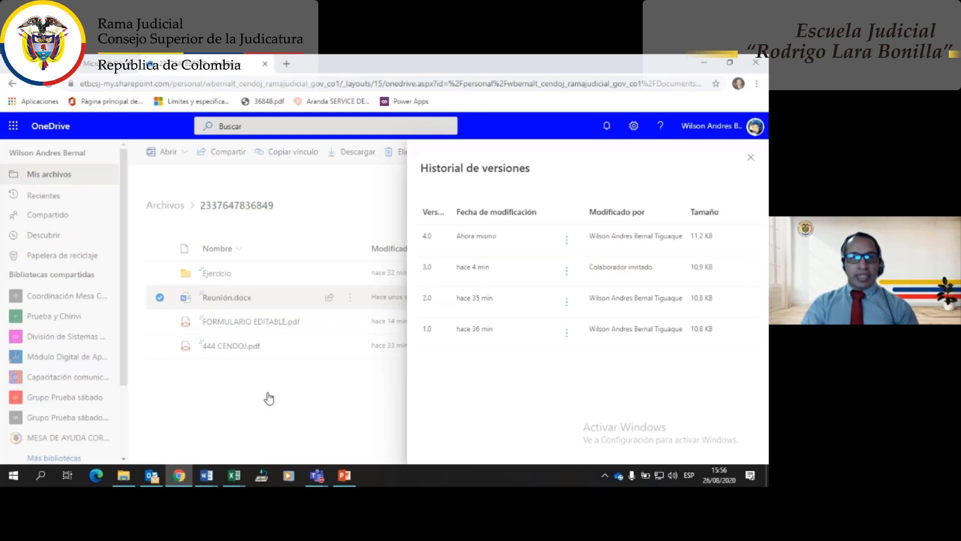
click(268, 398)
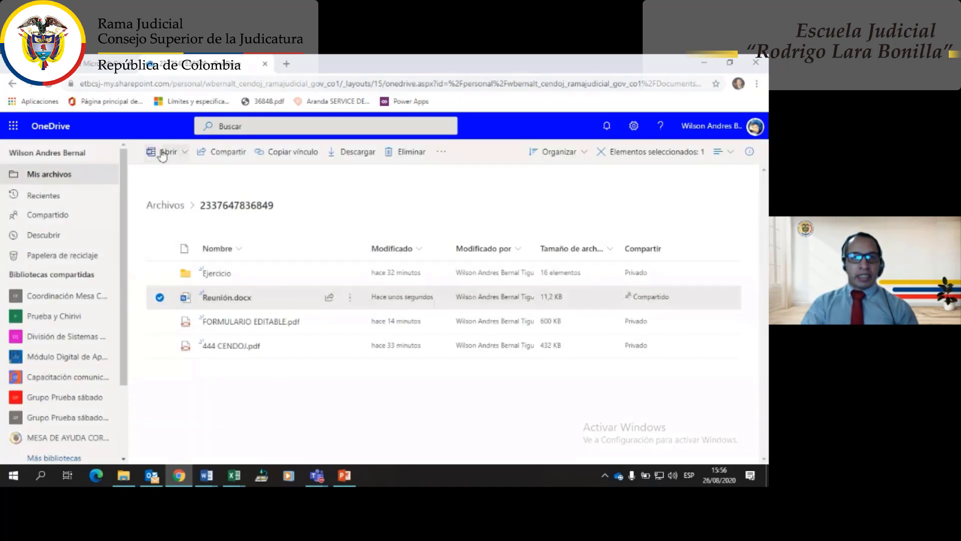
- Return to Archivos, start Sincronizar, then cancel the app prompt and the preparing-to-sync dialog
click(167, 205)
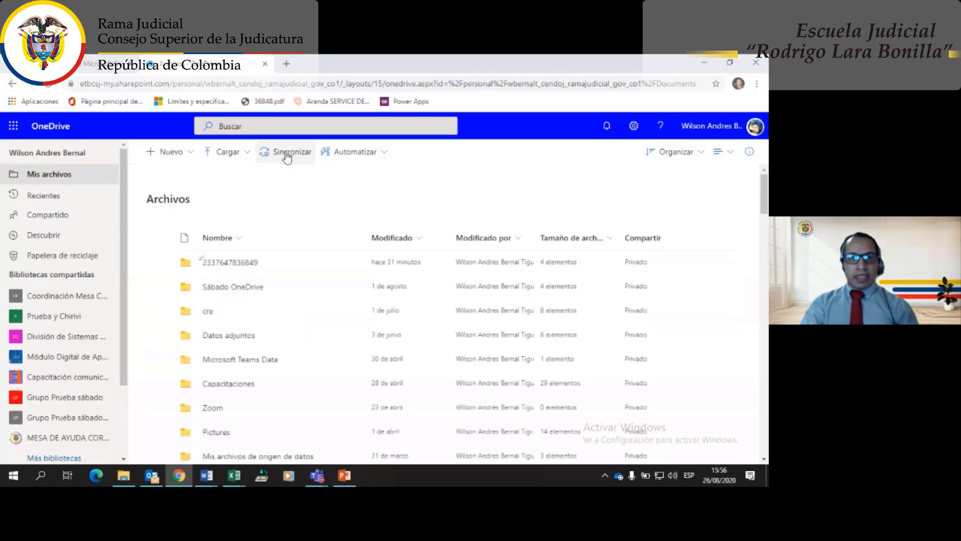
click(286, 155)
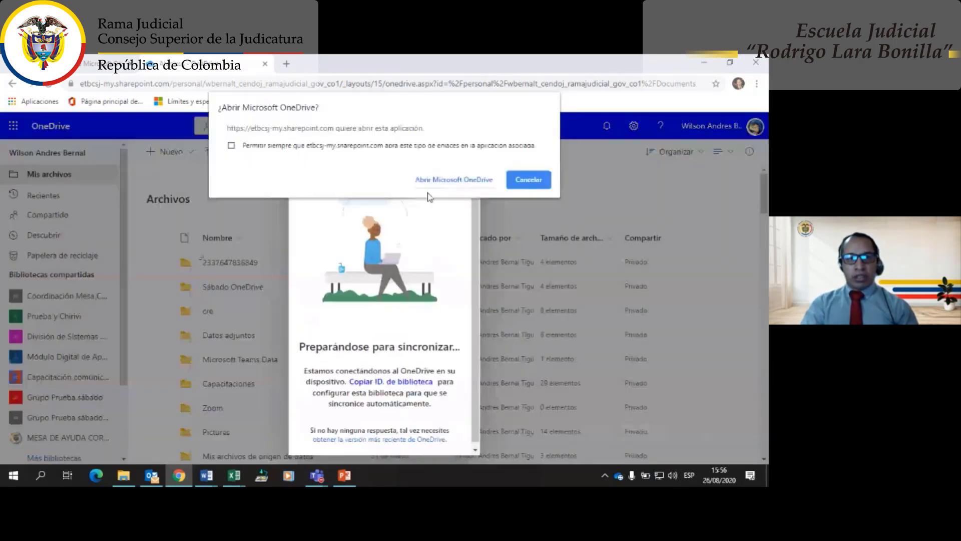
click(534, 179)
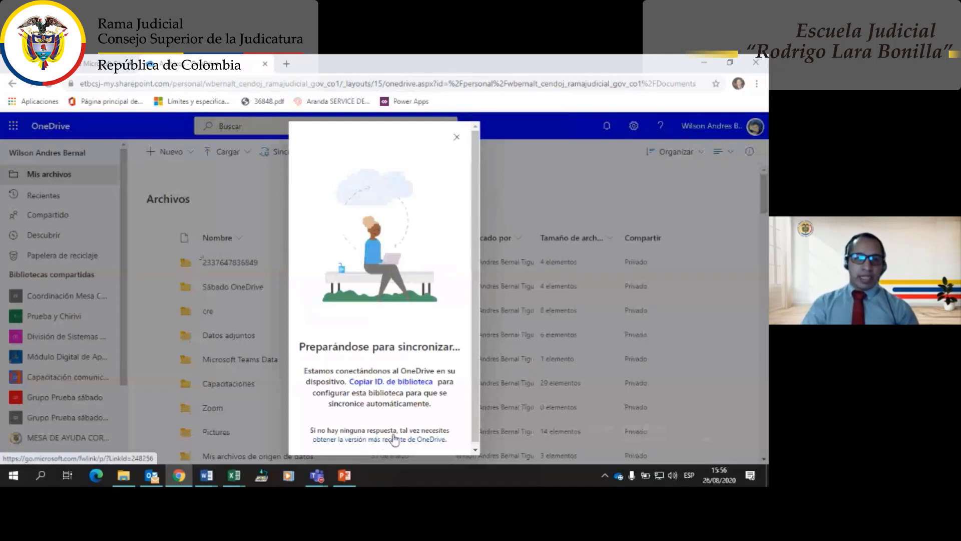
click(456, 137)
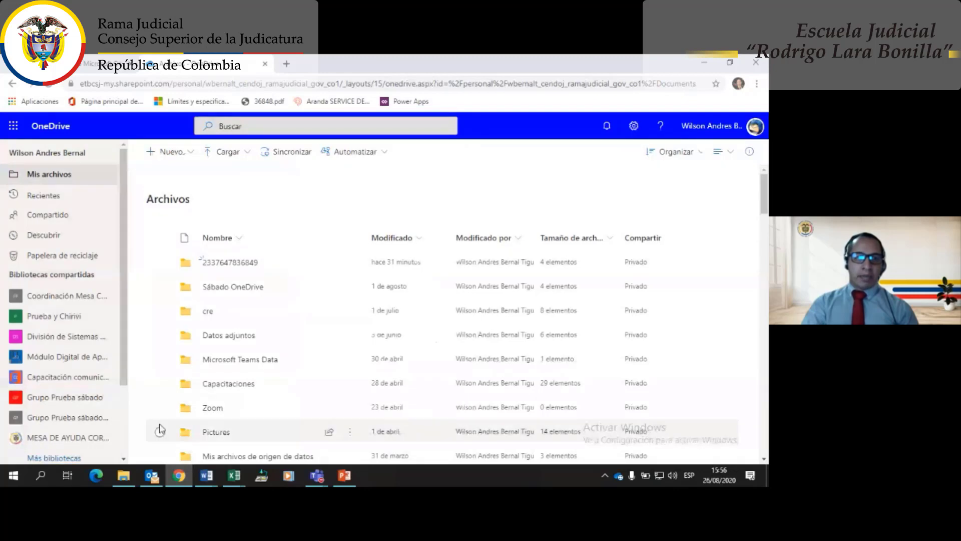
click(124, 476)
click(60, 211)
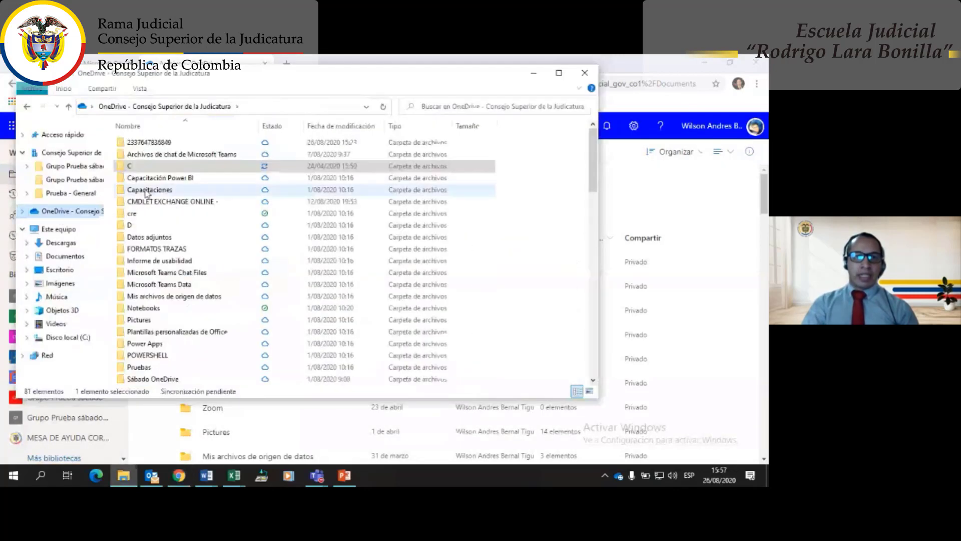
scroll(167, 218, down, 3)
scroll(178, 285, up, 3)
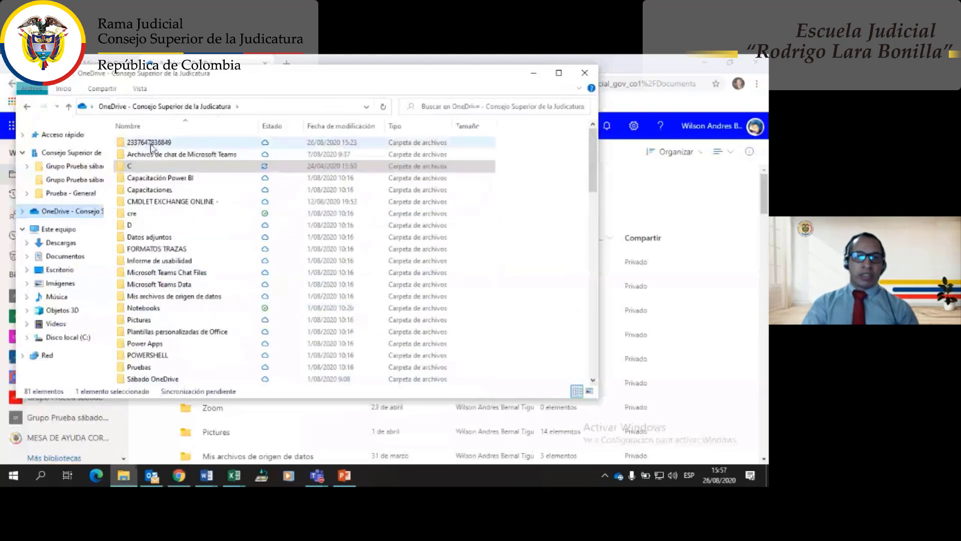
double_click(150, 143)
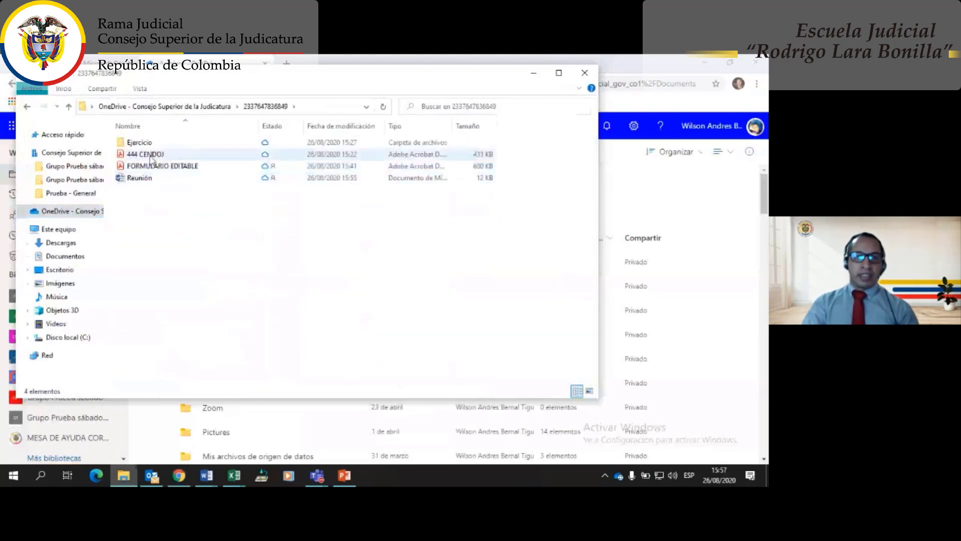
click(147, 181)
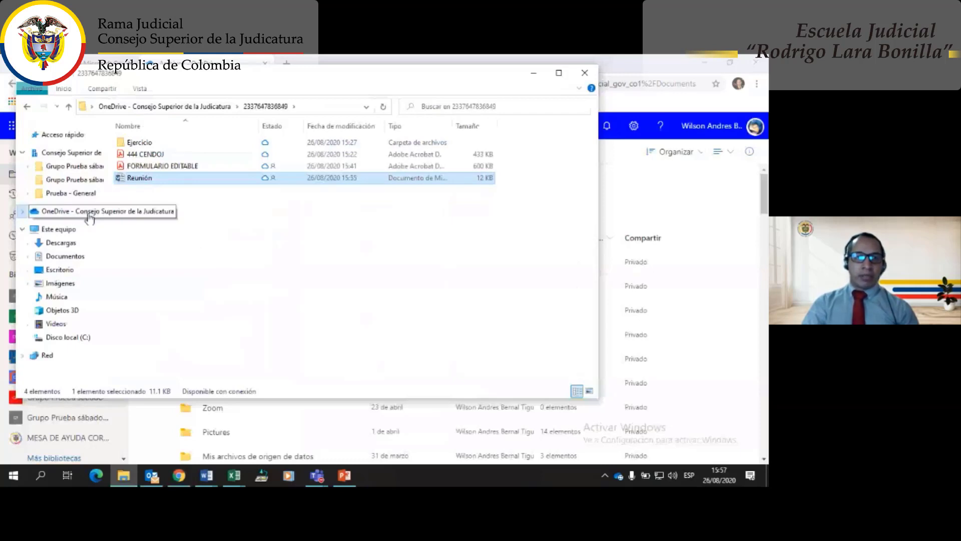
right_click(57, 258)
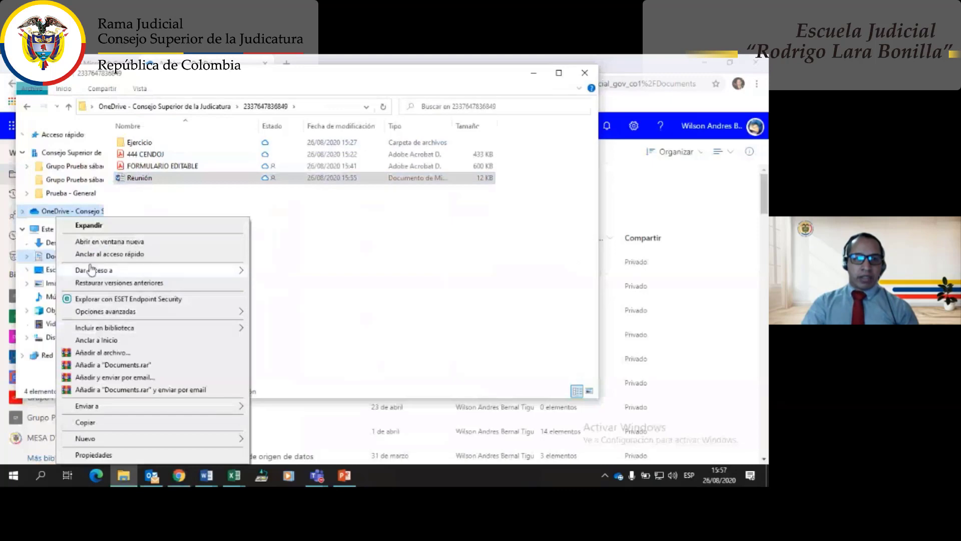
click(99, 243)
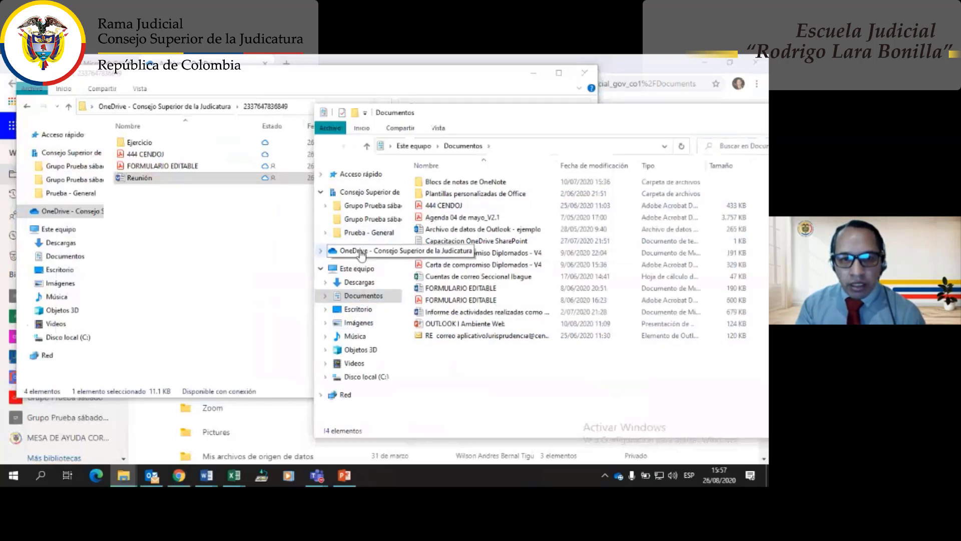
click(361, 253)
scroll(451, 310, down, 3)
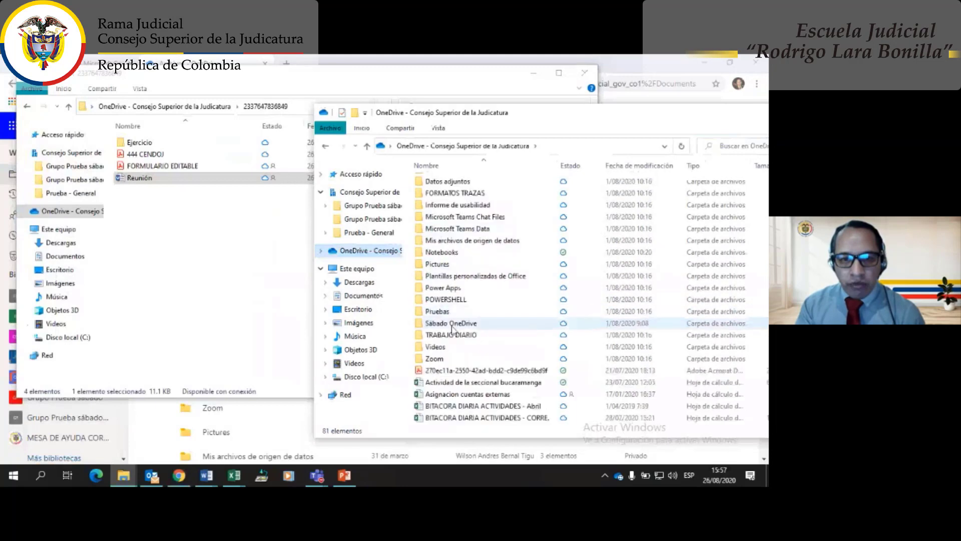
scroll(453, 325, down, 5)
scroll(457, 343, up, 7)
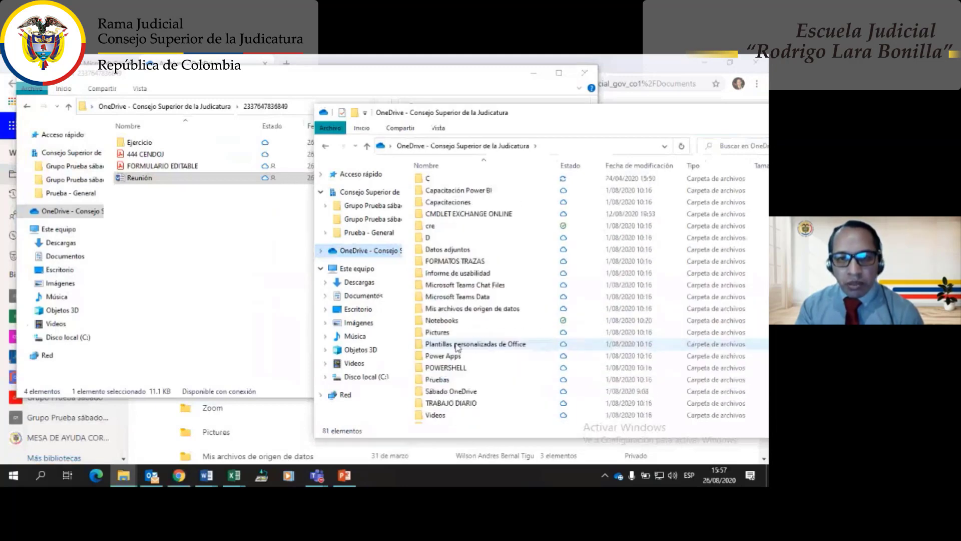
scroll(456, 345, up, 1)
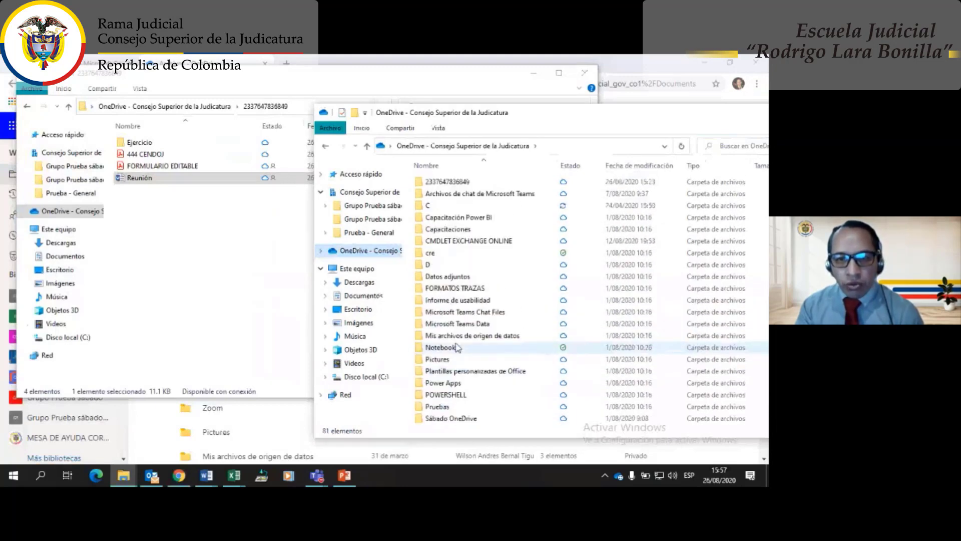
click(460, 257)
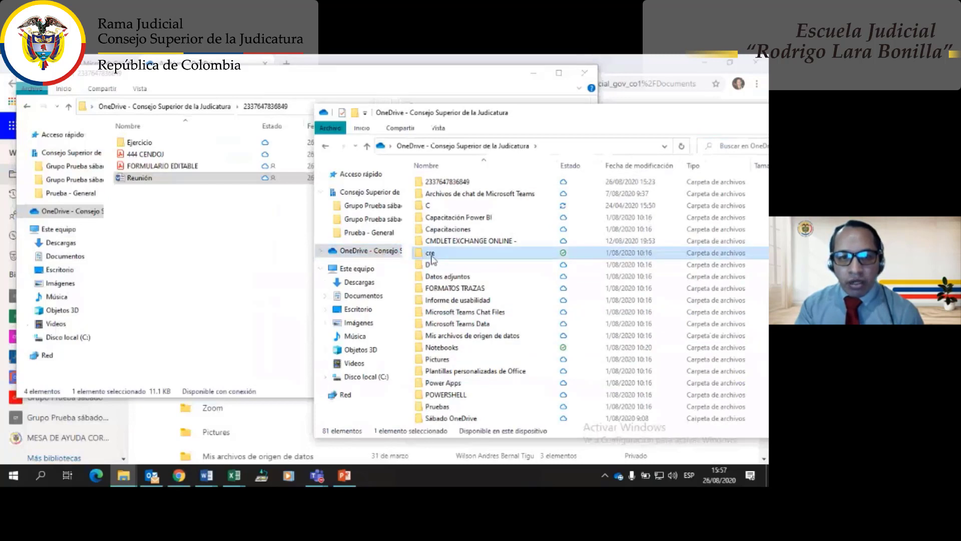
drag(436, 256, 146, 277)
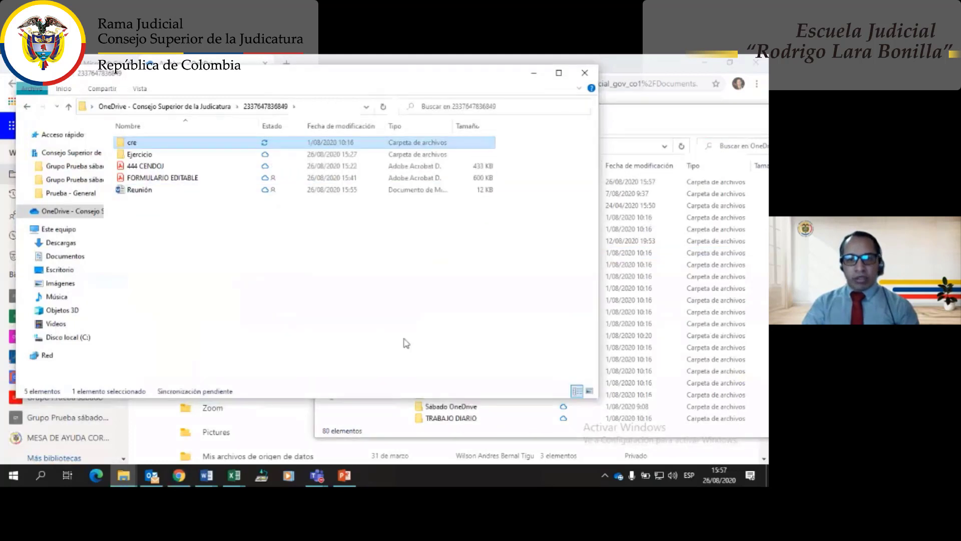
- Show OneDrive's sync activity panel and scroll through the Procesando cambios list of updating files
click(619, 478)
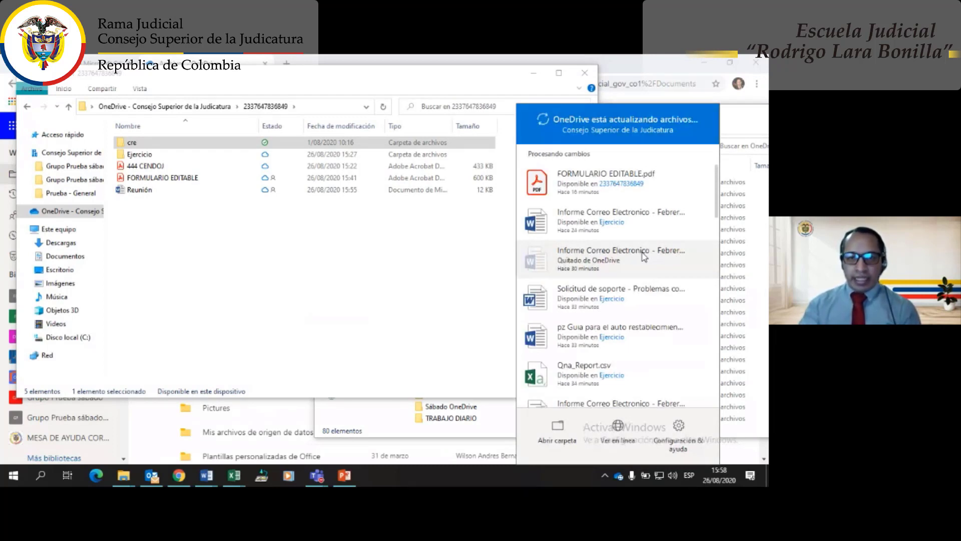
scroll(644, 257, down, 15)
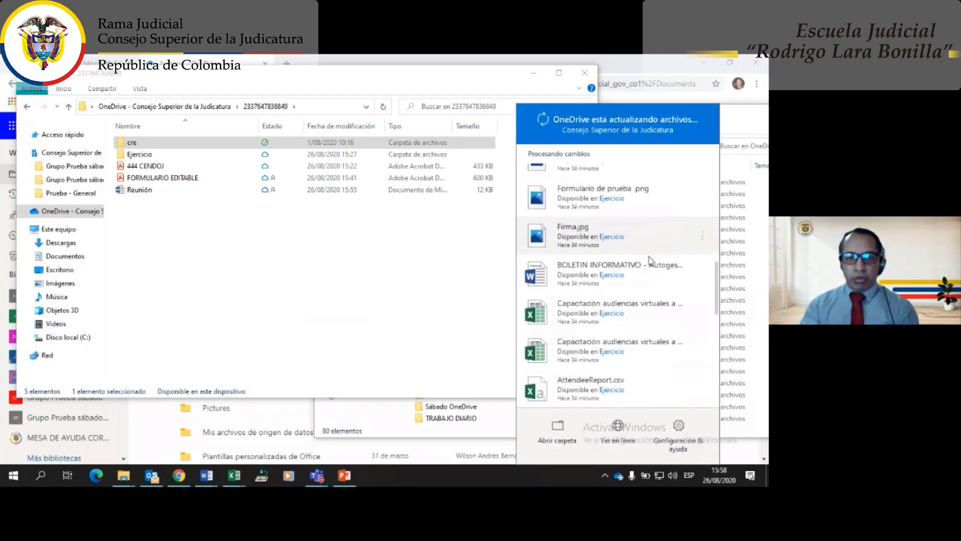
scroll(640, 278, down, 3)
scroll(641, 285, down, 6)
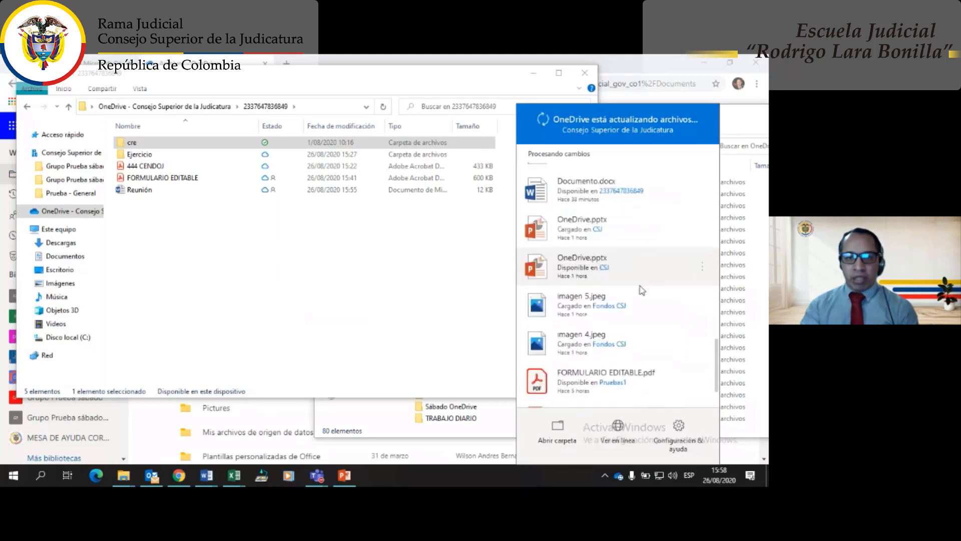
scroll(642, 290, up, 10)
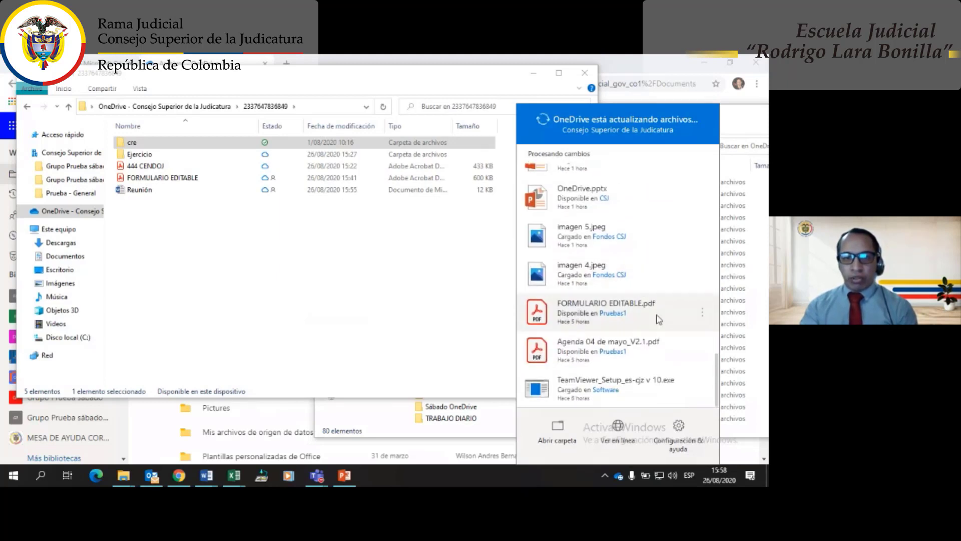
scroll(657, 331, up, 5)
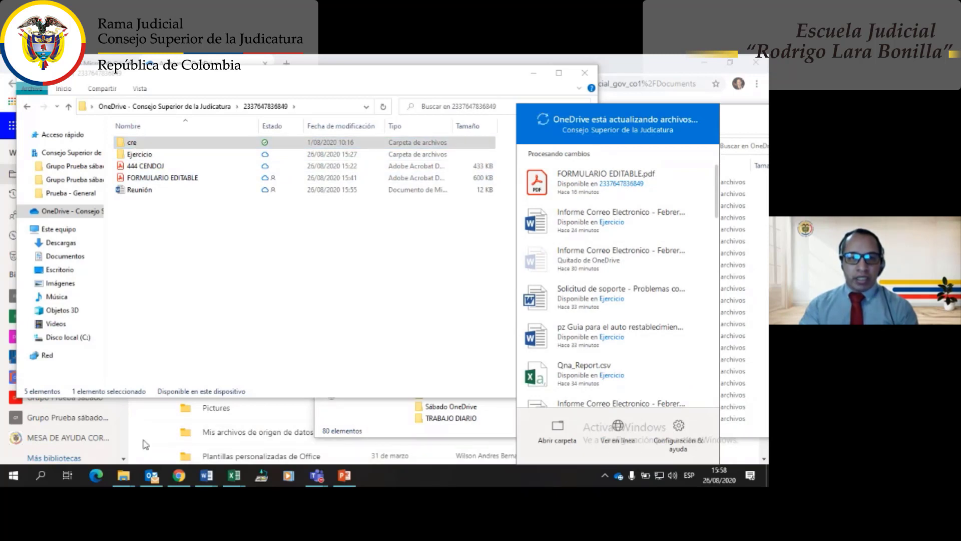
click(141, 449)
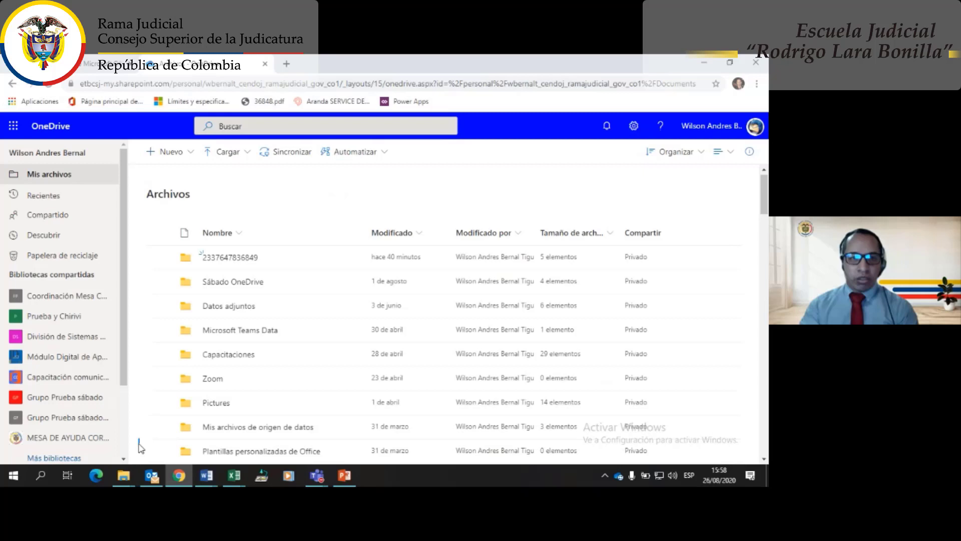
click(225, 251)
click(48, 85)
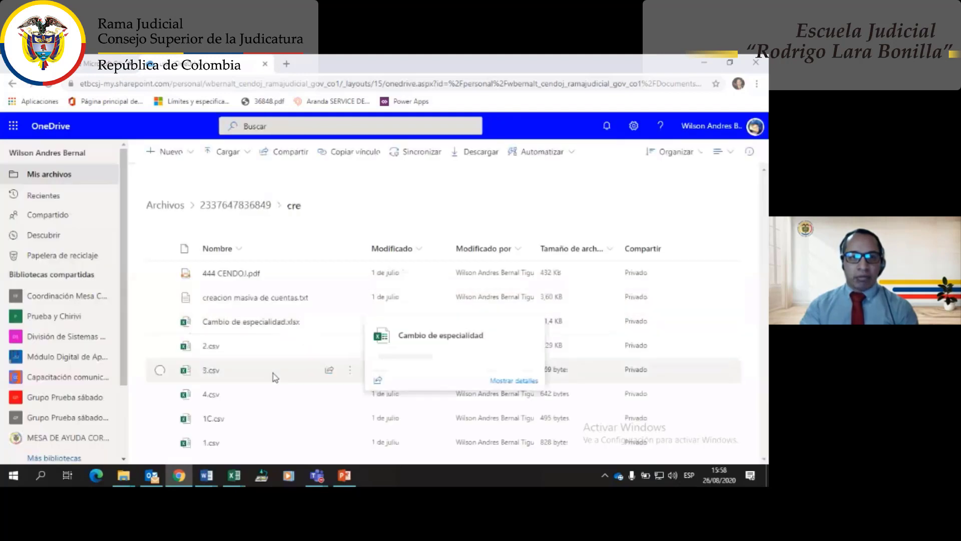
mouse_move(263, 365)
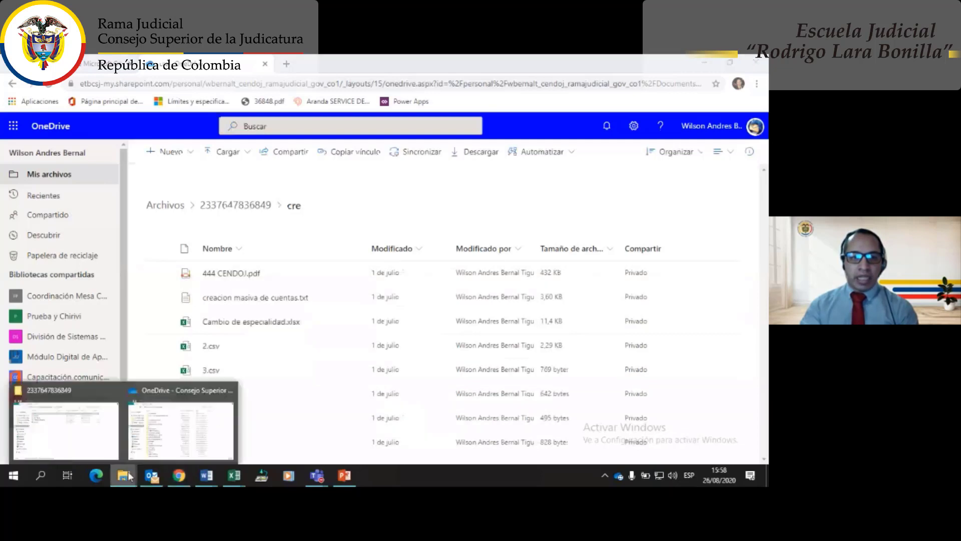
mouse_move(125, 477)
click(65, 430)
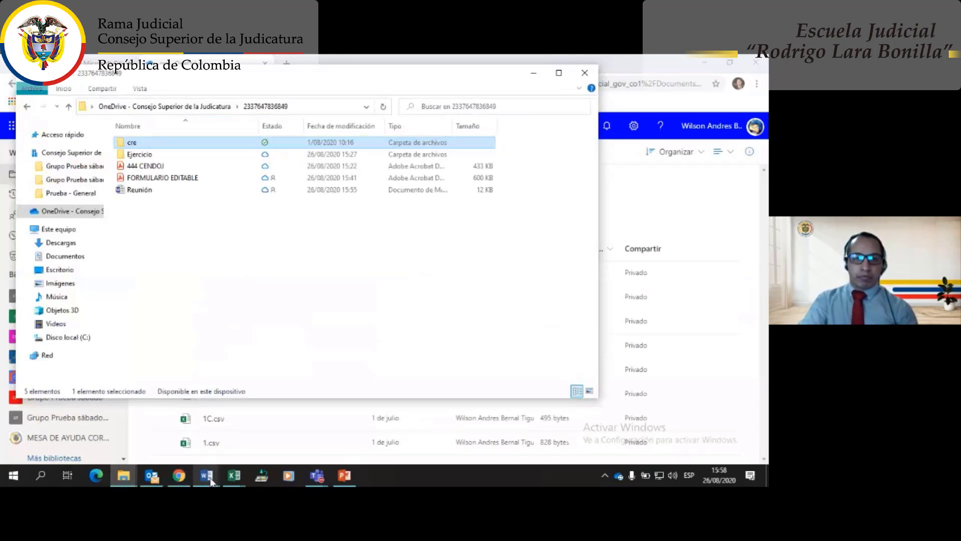
- Return to the Microsoft Teams meeting window
mouse_move(211, 480)
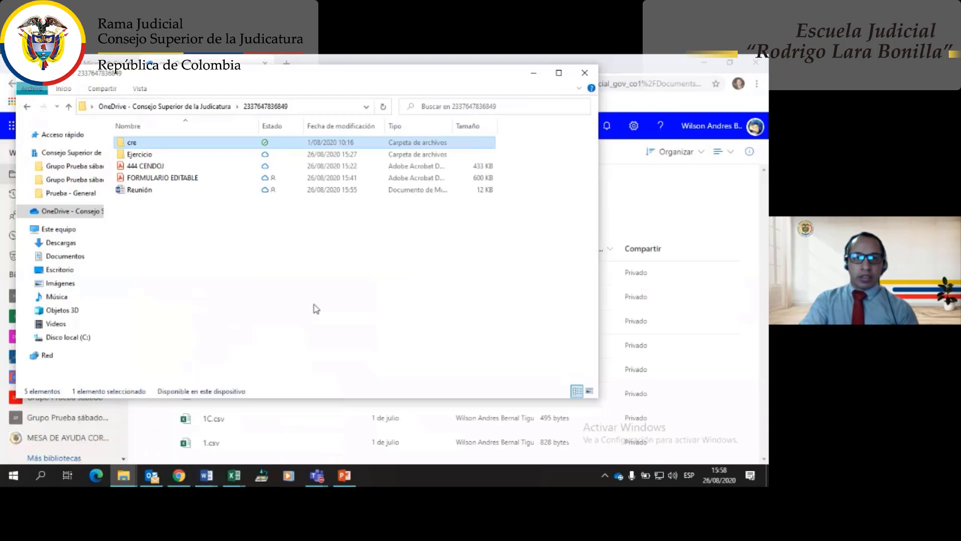
click(316, 475)
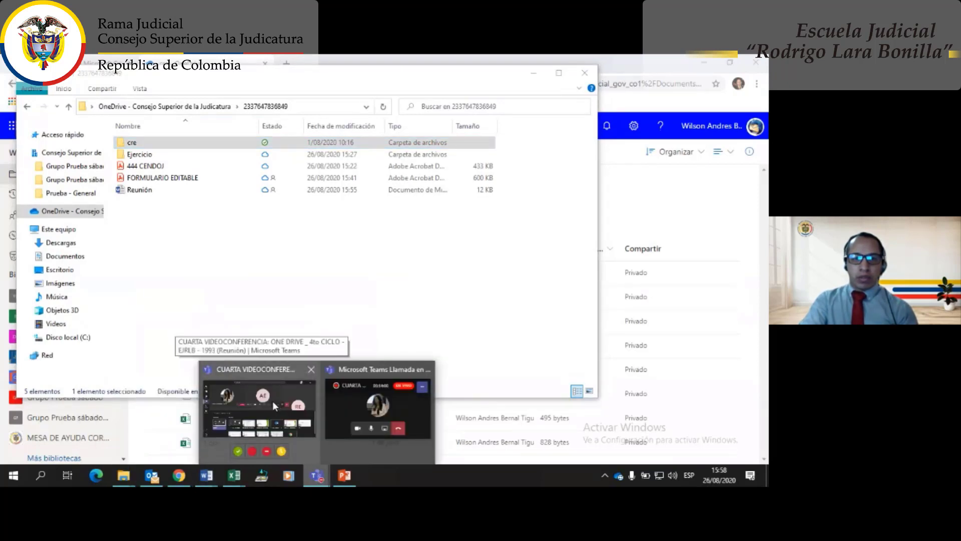
click(273, 399)
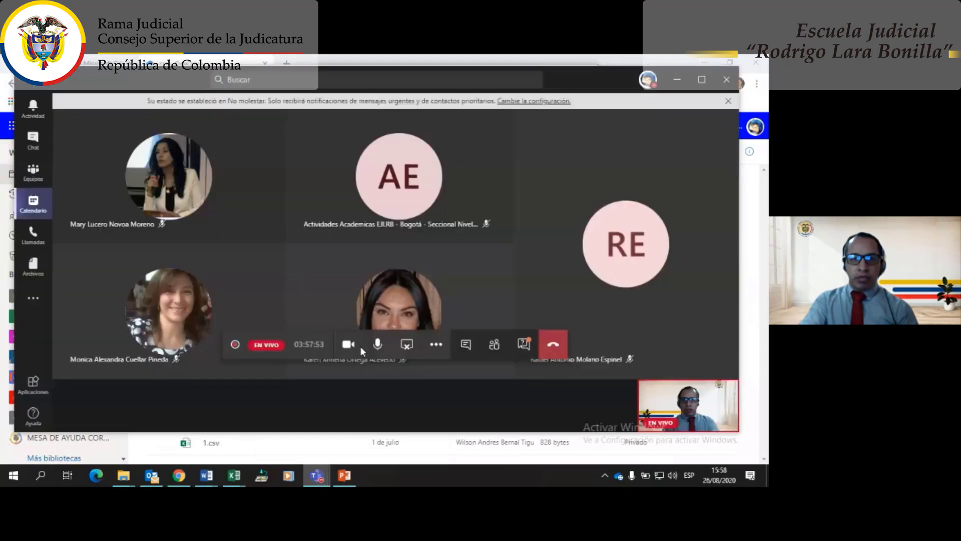